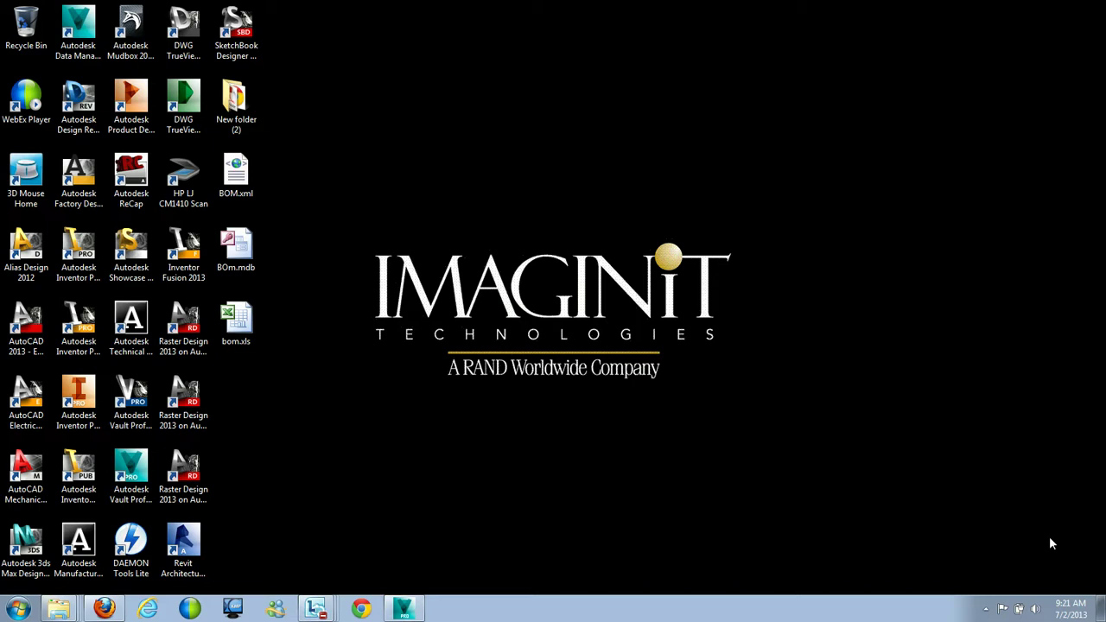
Switch to Autodesk Vault and check where the TOPABC, Tabletop-ABC and LEGABC files in the Table Design Reference Issue folder are used
left_click(411, 610)
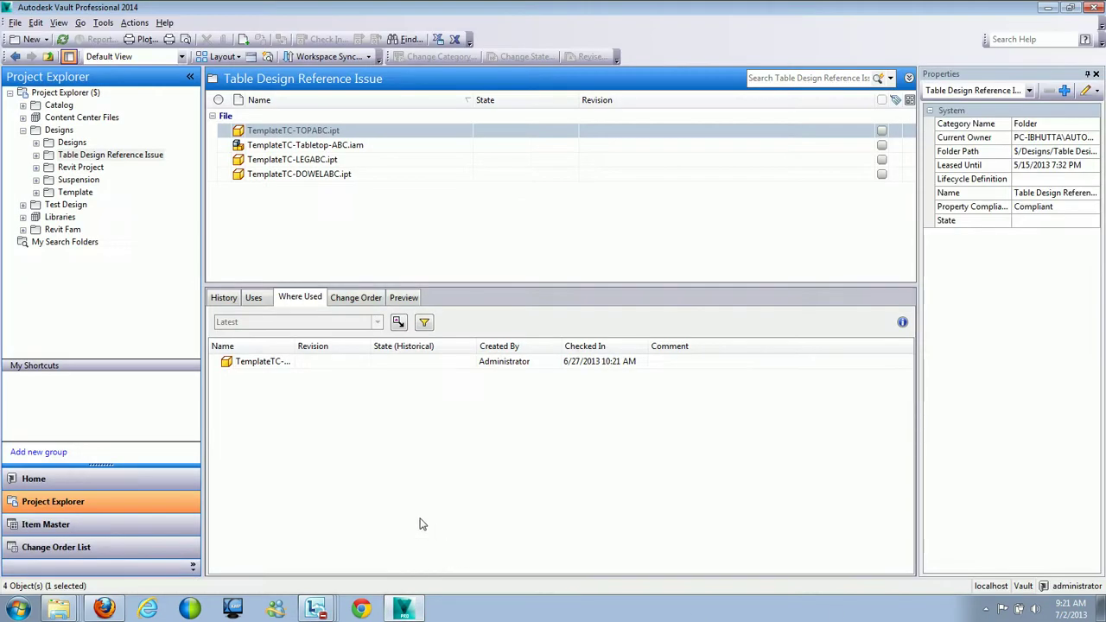
left_click(68, 158)
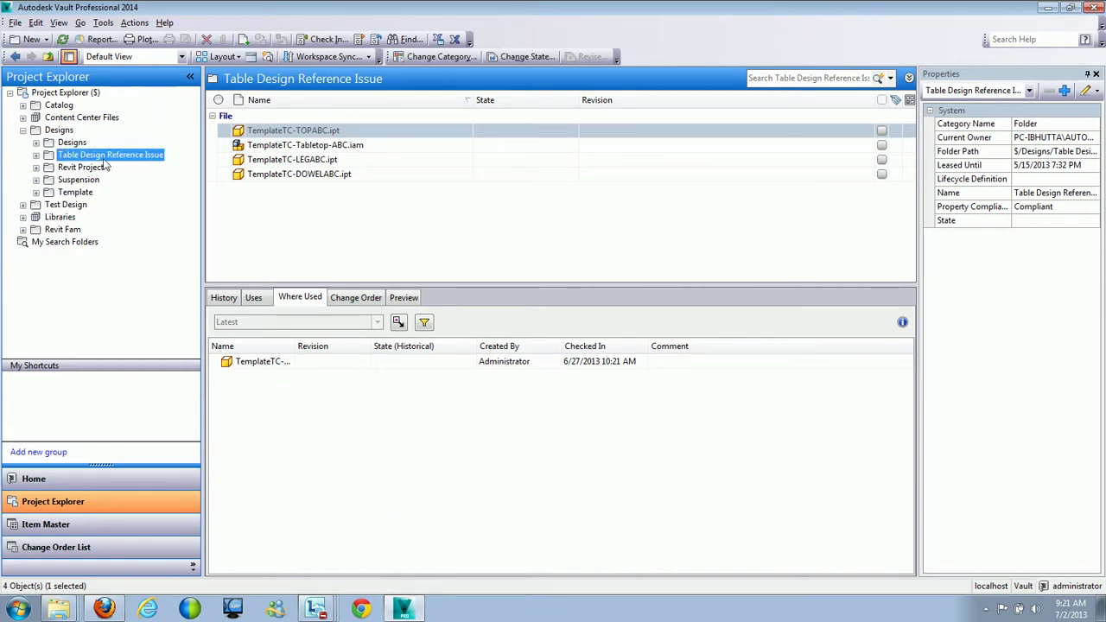
left_click(298, 131)
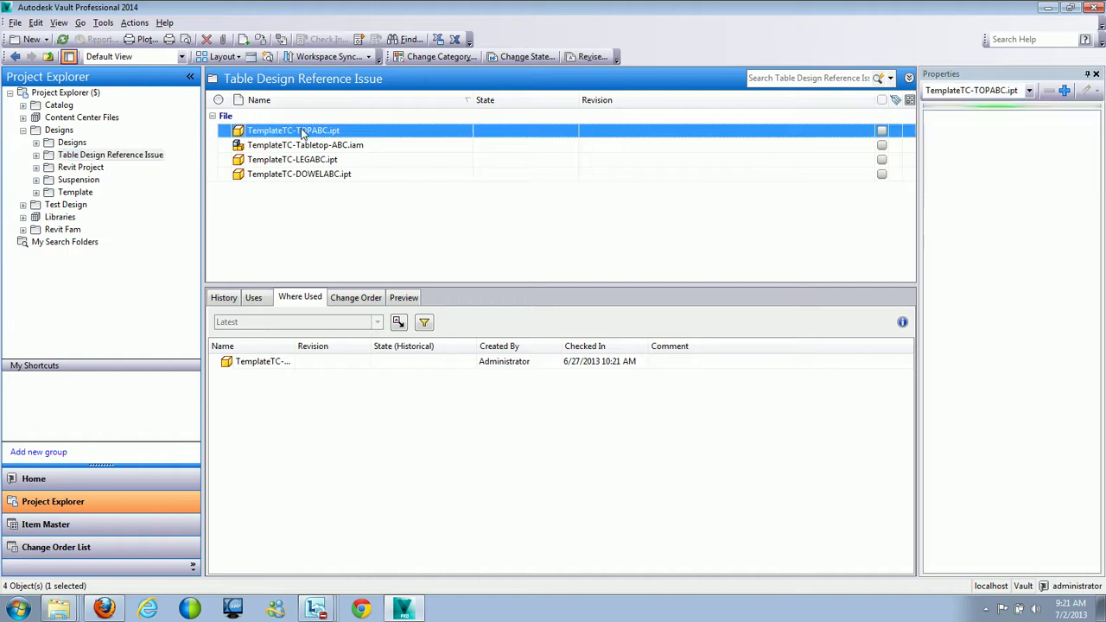
left_click(302, 146)
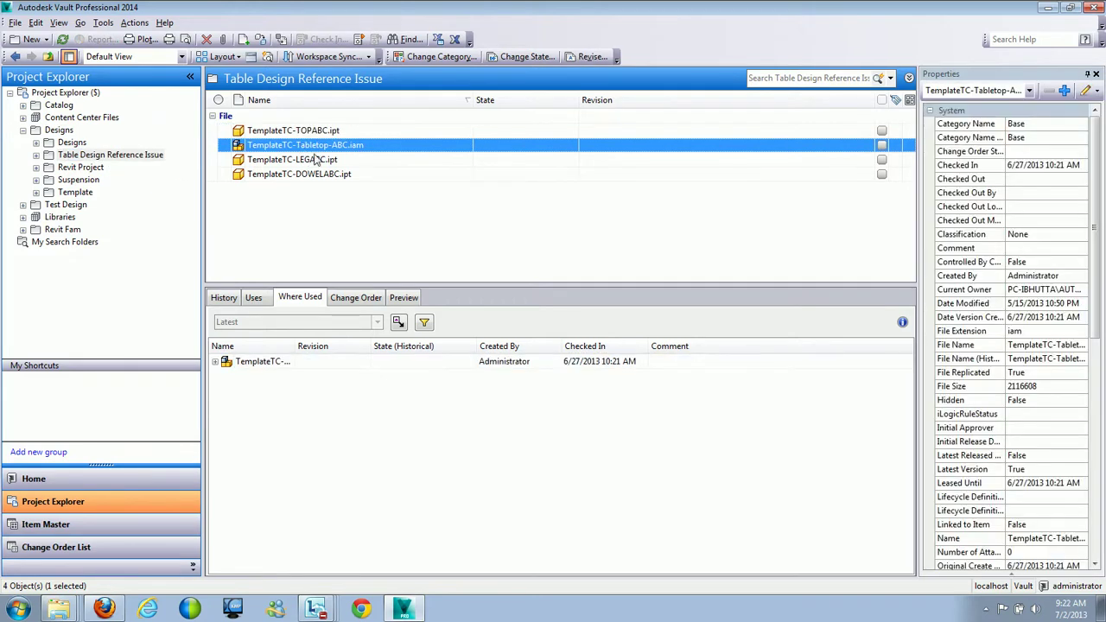
left_click(316, 161)
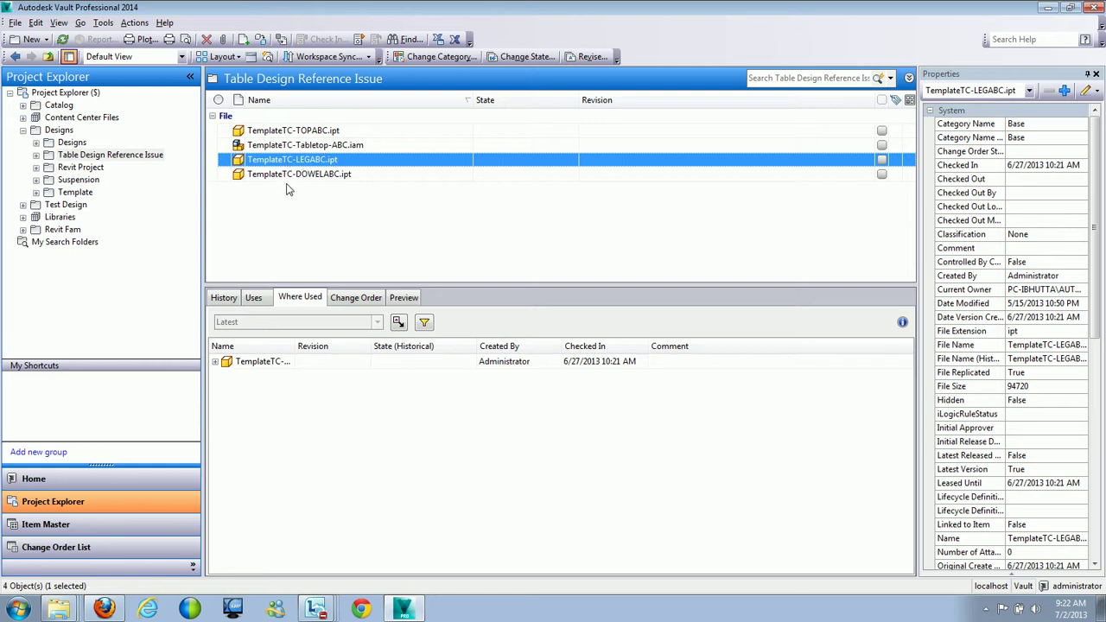
left_click(302, 298)
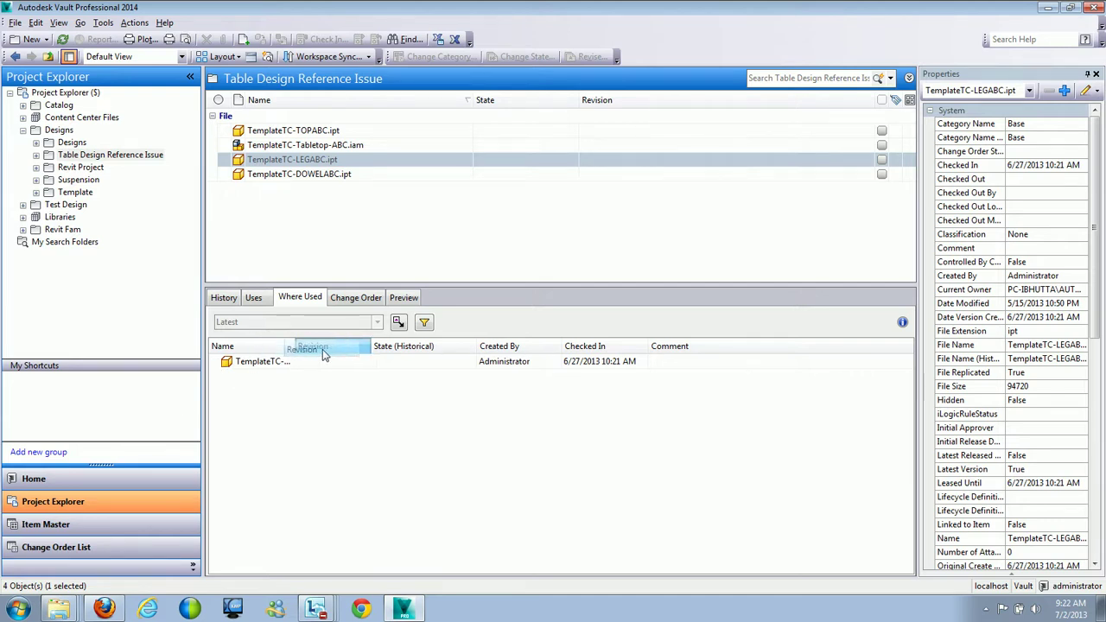
left_click_drag(289, 345, 317, 345)
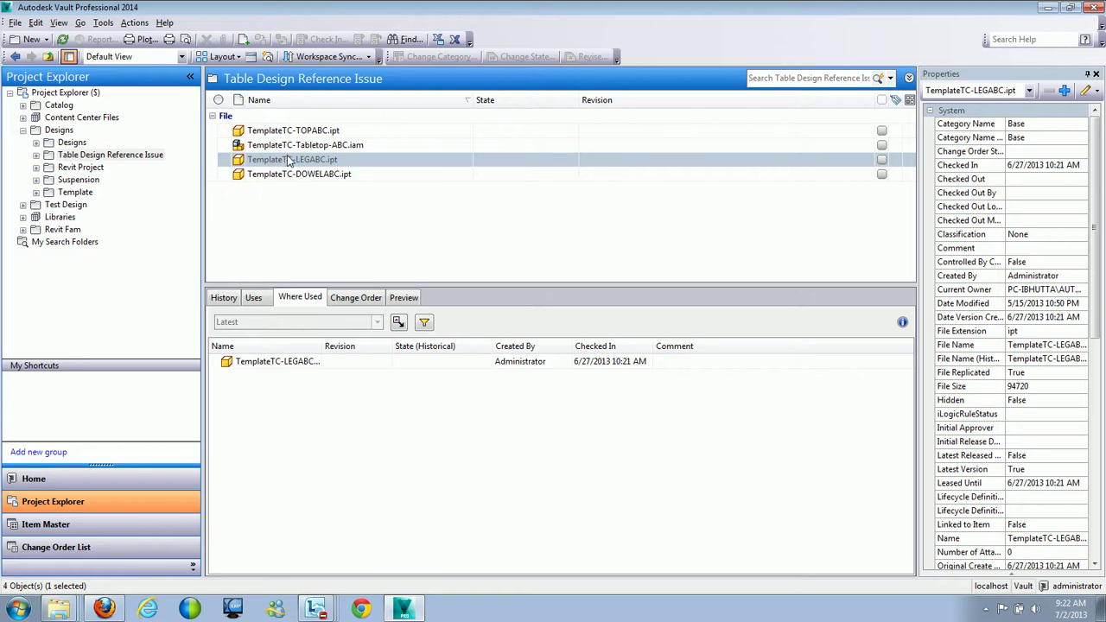
left_click(362, 233)
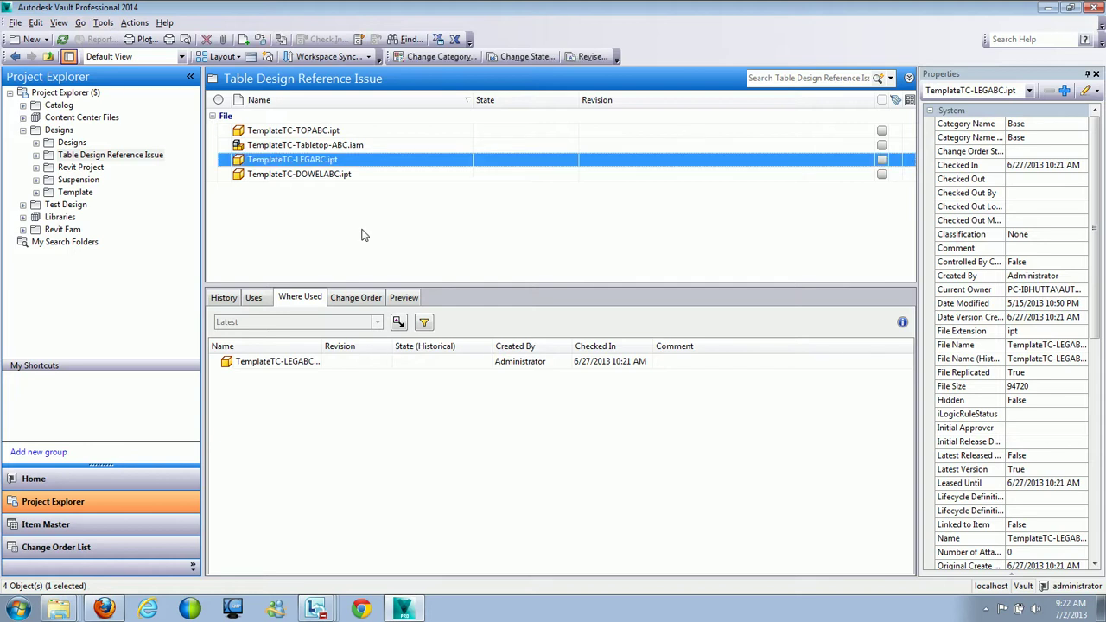
Turn on Disable Check In of Design Files in the Vault Settings
left_click(102, 23)
mouse_move(160, 123)
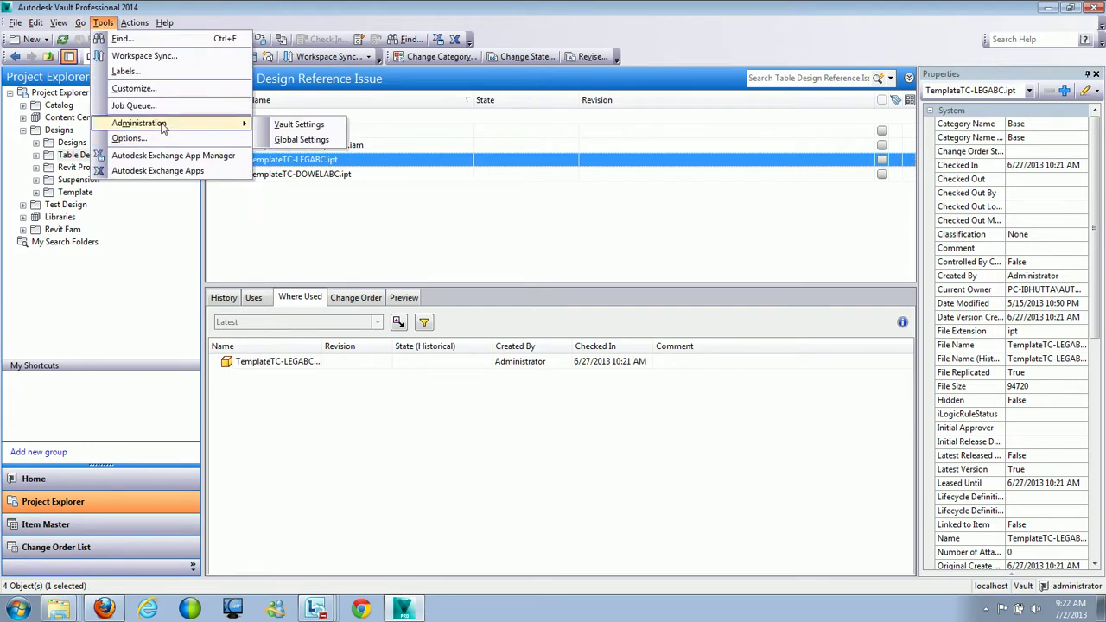
left_click(307, 125)
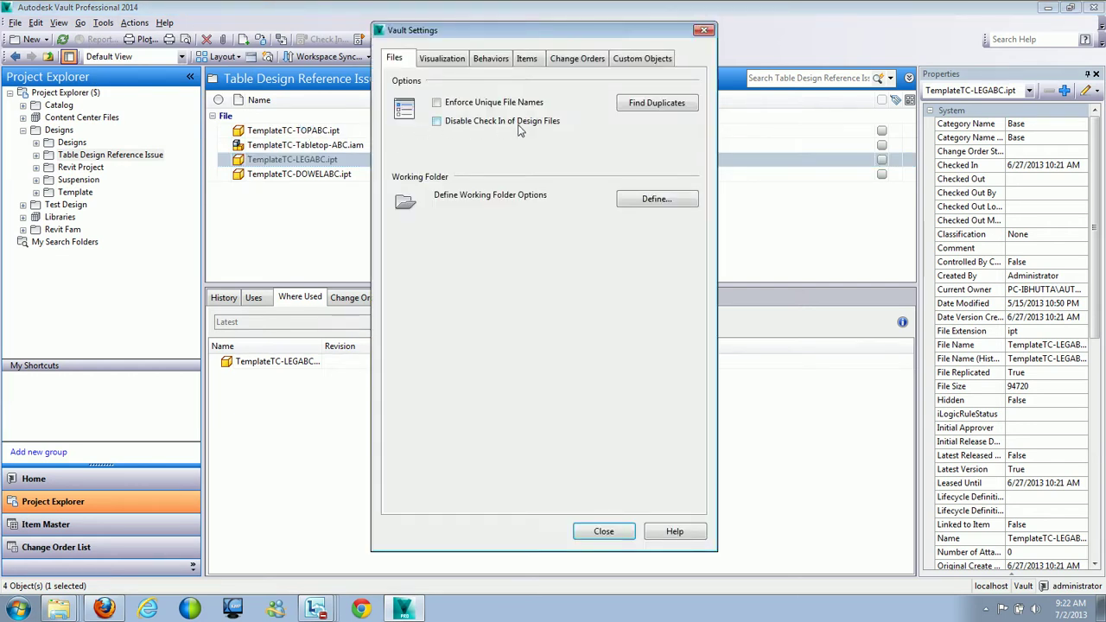
left_click(437, 121)
left_click(603, 532)
Examine the uses and where-used references of TemplateTC-Tabletop-ABC.iam and TemplateTC-LEGABC.ipt in the Table Design Reference Issue folder
left_click(260, 145)
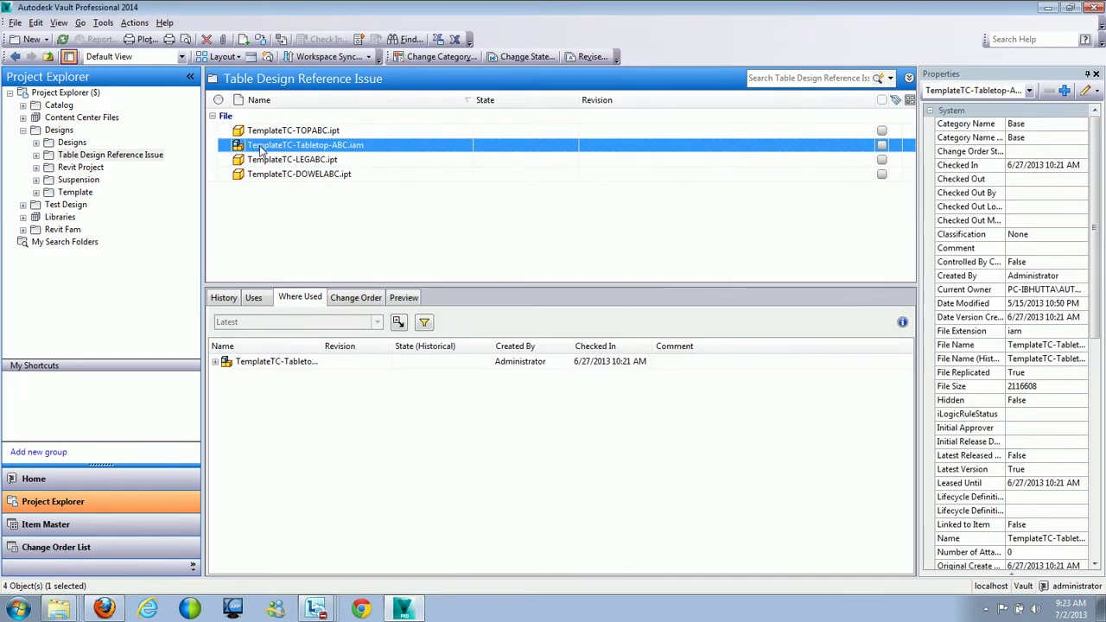
left_click(284, 160)
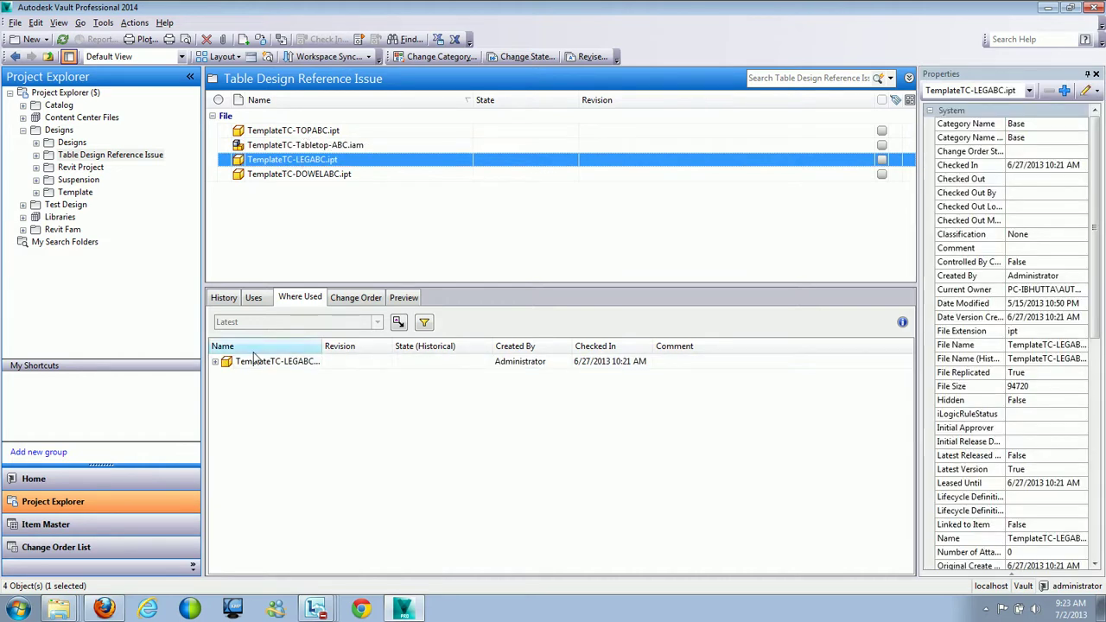
left_click(283, 147)
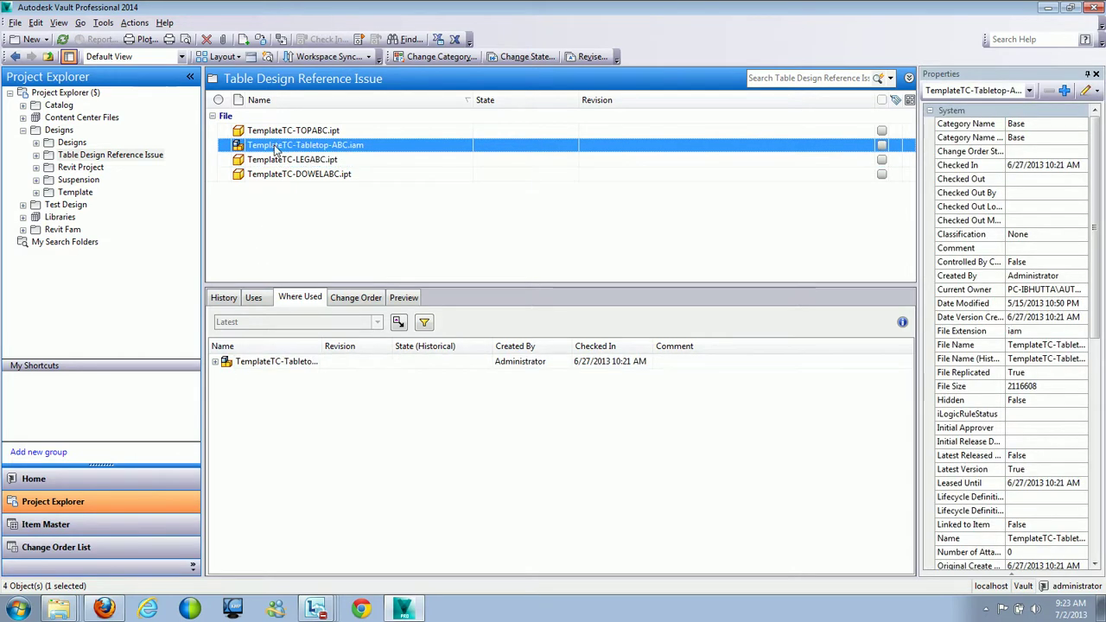
left_click(254, 298)
left_click(222, 366)
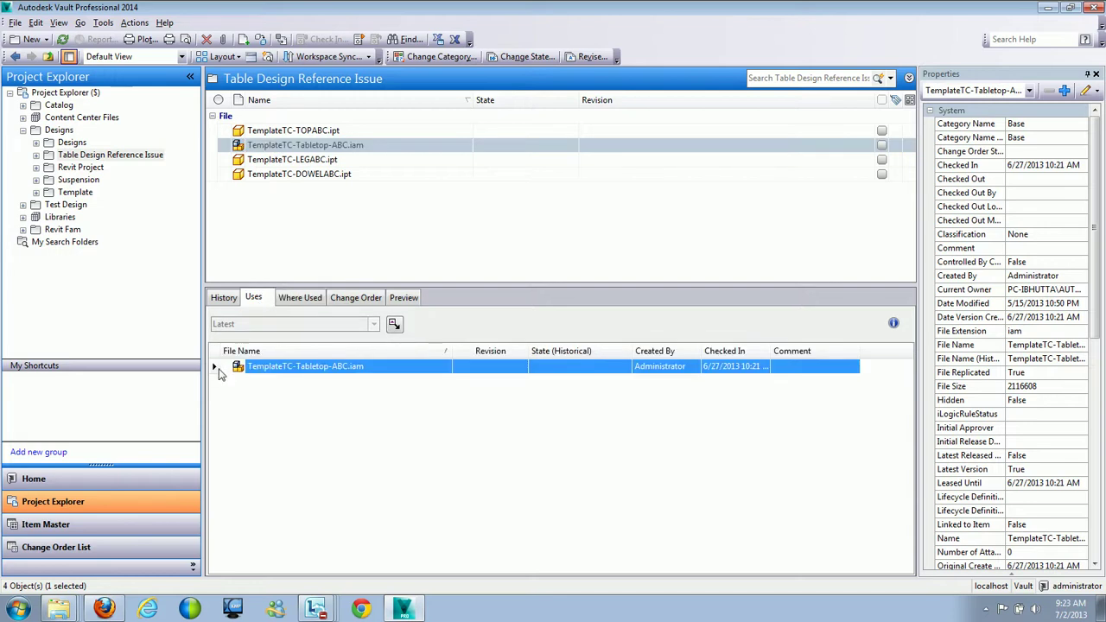
left_click(293, 297)
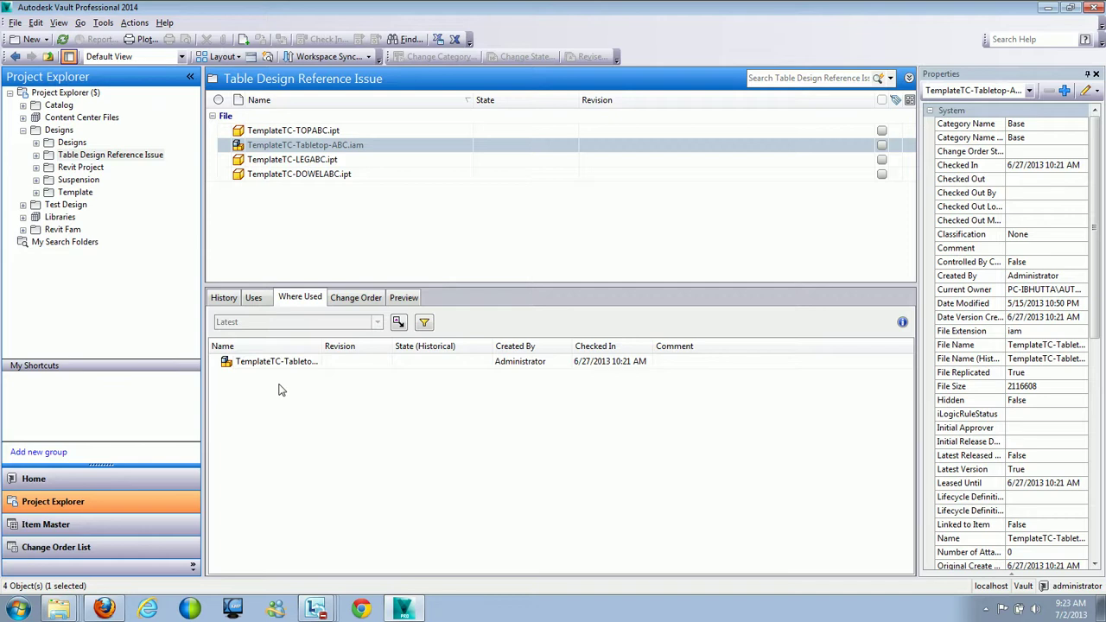
In the Template folder, examine where TemplateTC-TOPABC.ipt is used and which files TemplateTC-Tabletop-ABC.iam uses
left_click(83, 194)
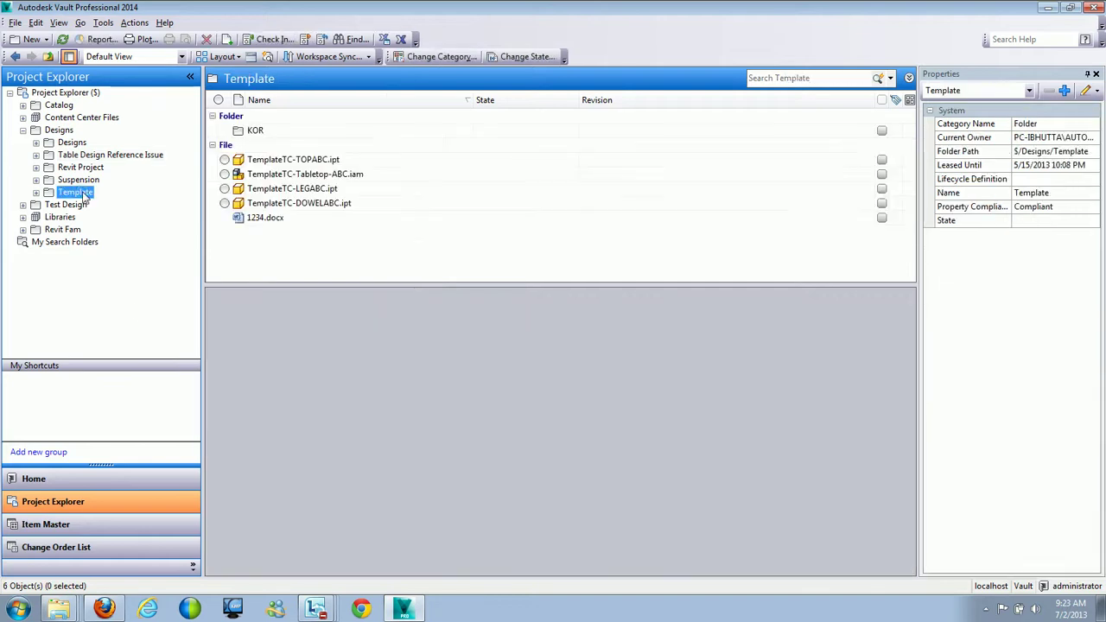
left_click(278, 162)
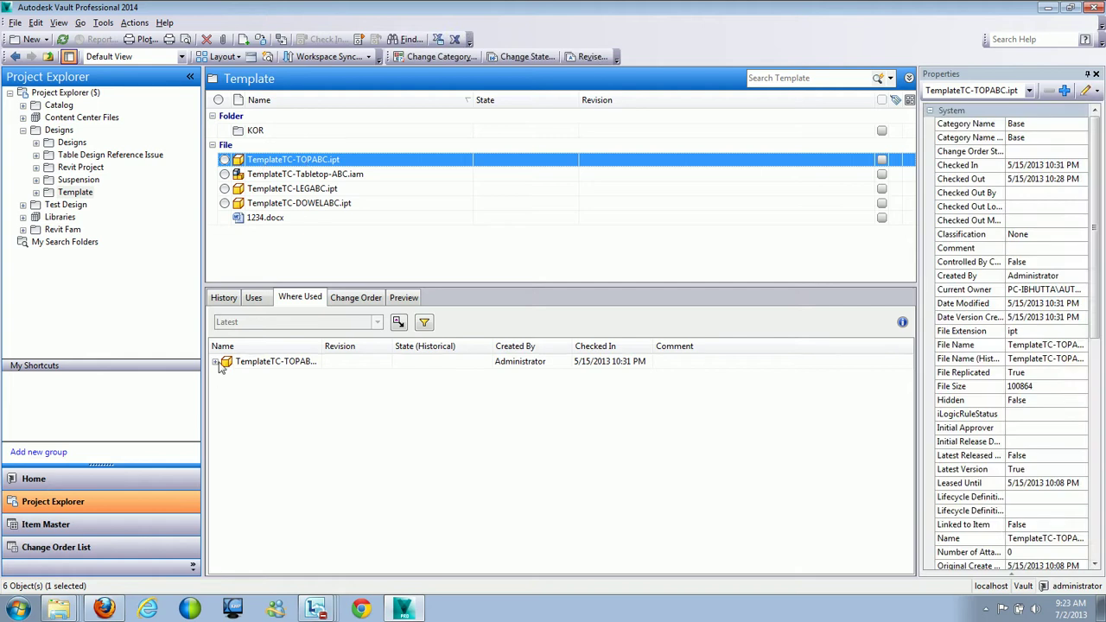
left_click(216, 362)
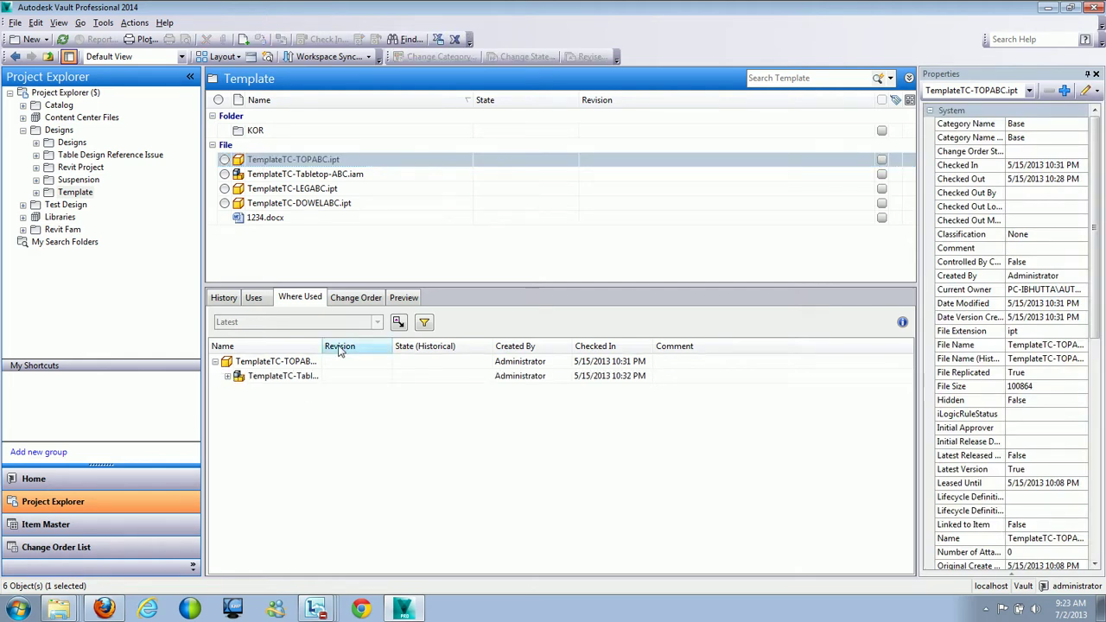
left_click_drag(318, 346, 365, 345)
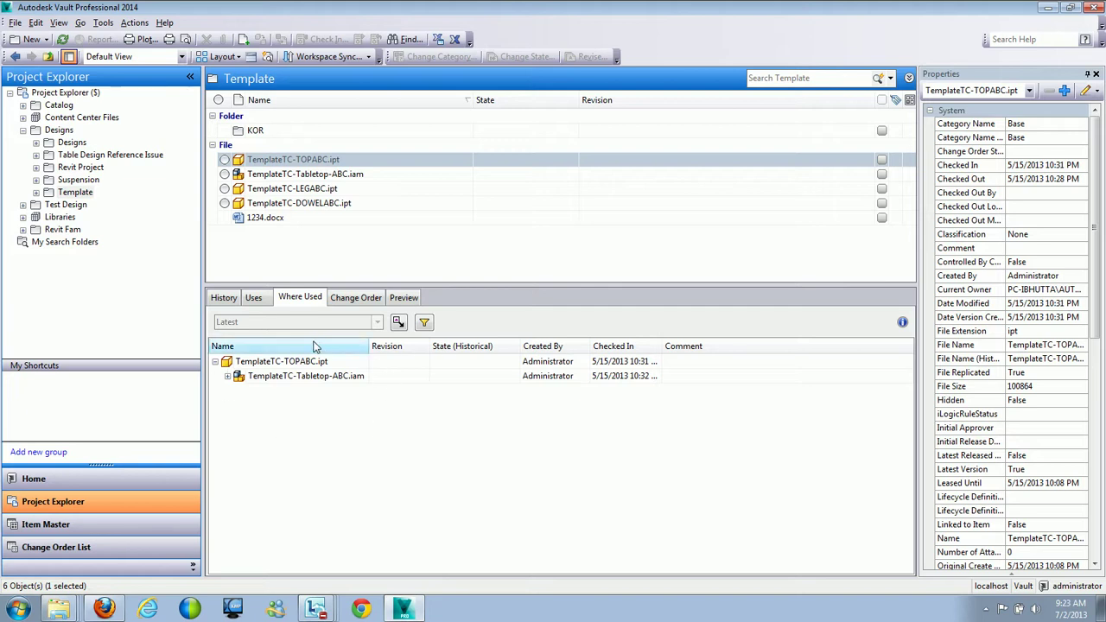
left_click(285, 175)
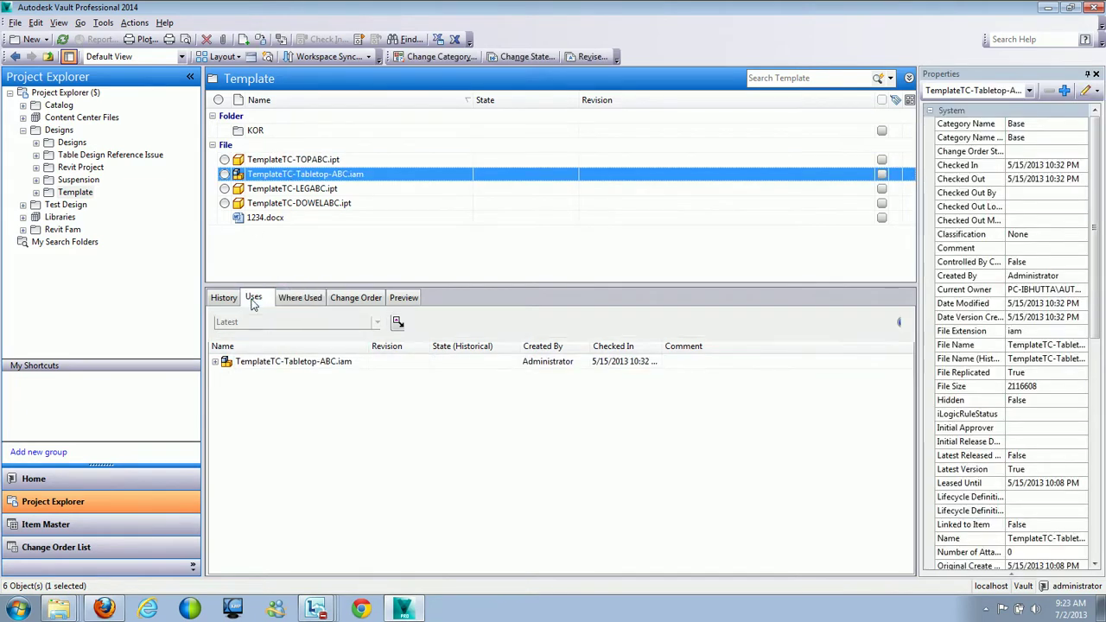
left_click(253, 299)
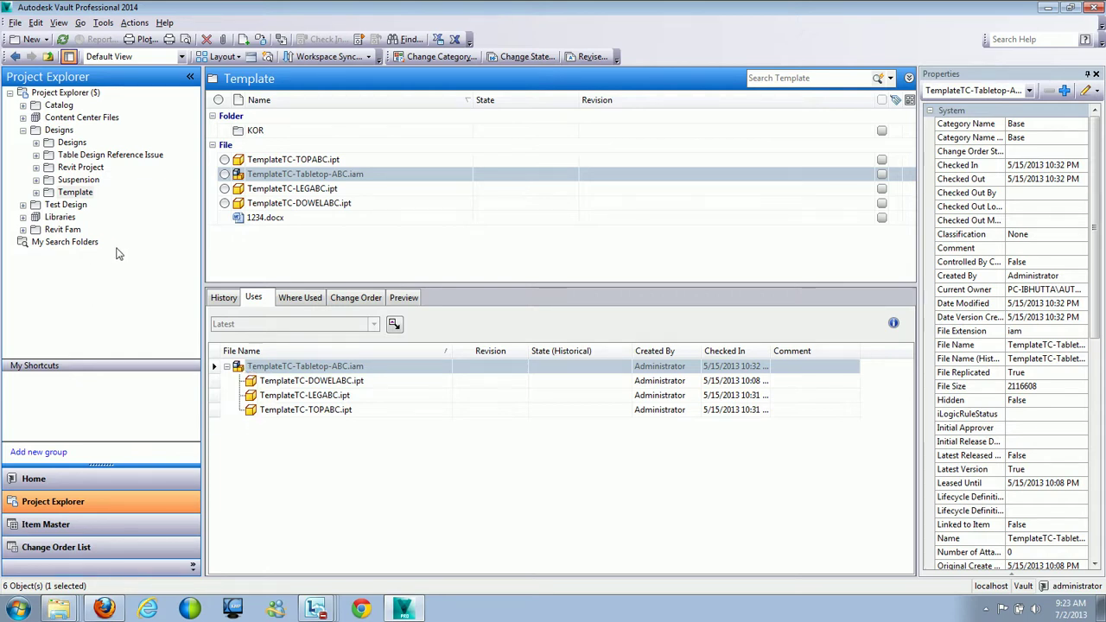
Minimize Vault and launch the Autodesk Reference Repair Utility from the Autodesk Data Management tools
left_click(1046, 8)
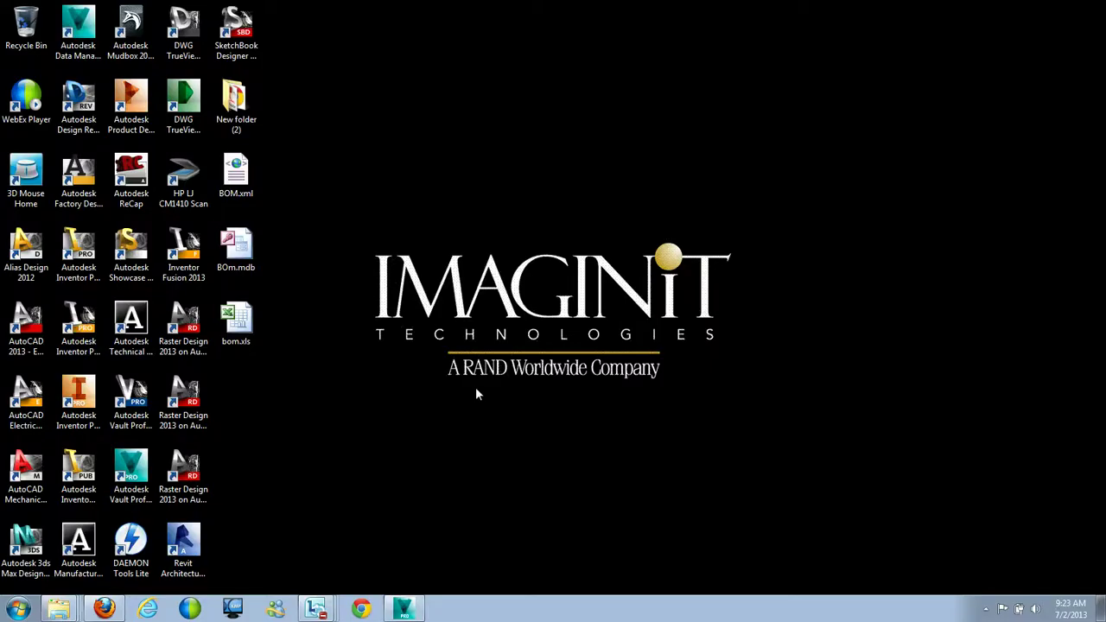
left_click(15, 609)
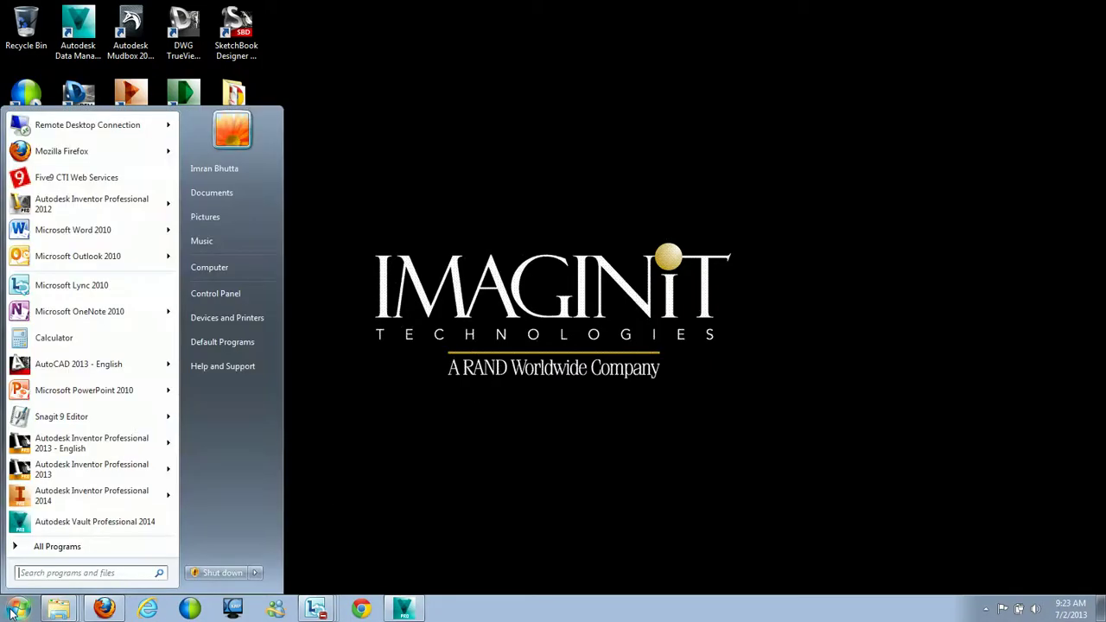
left_click(57, 547)
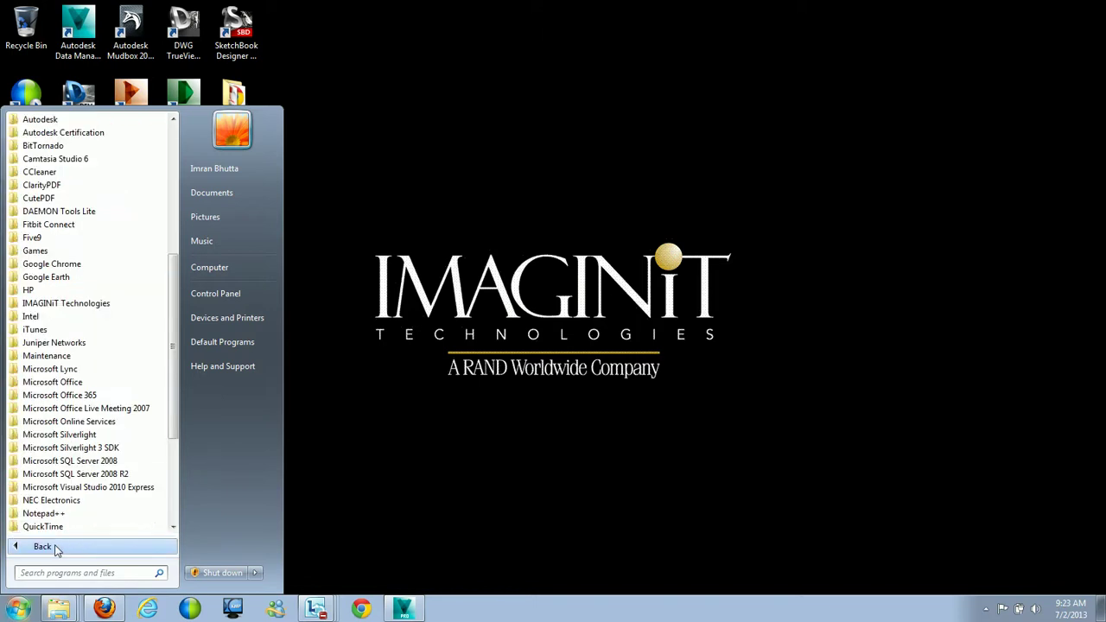
left_click(63, 121)
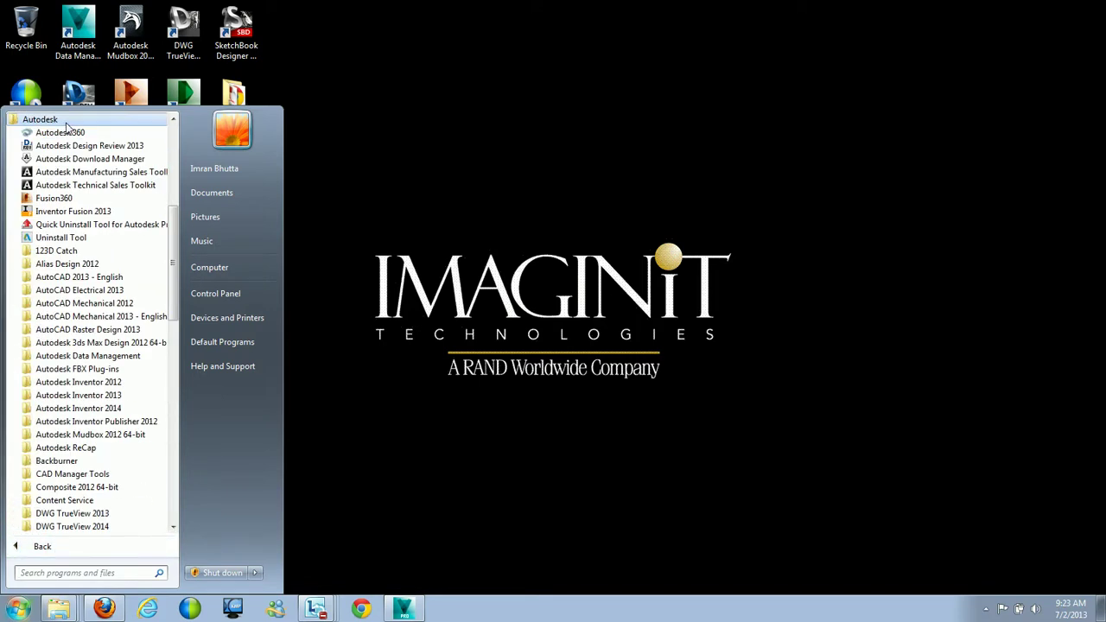
left_click(130, 356)
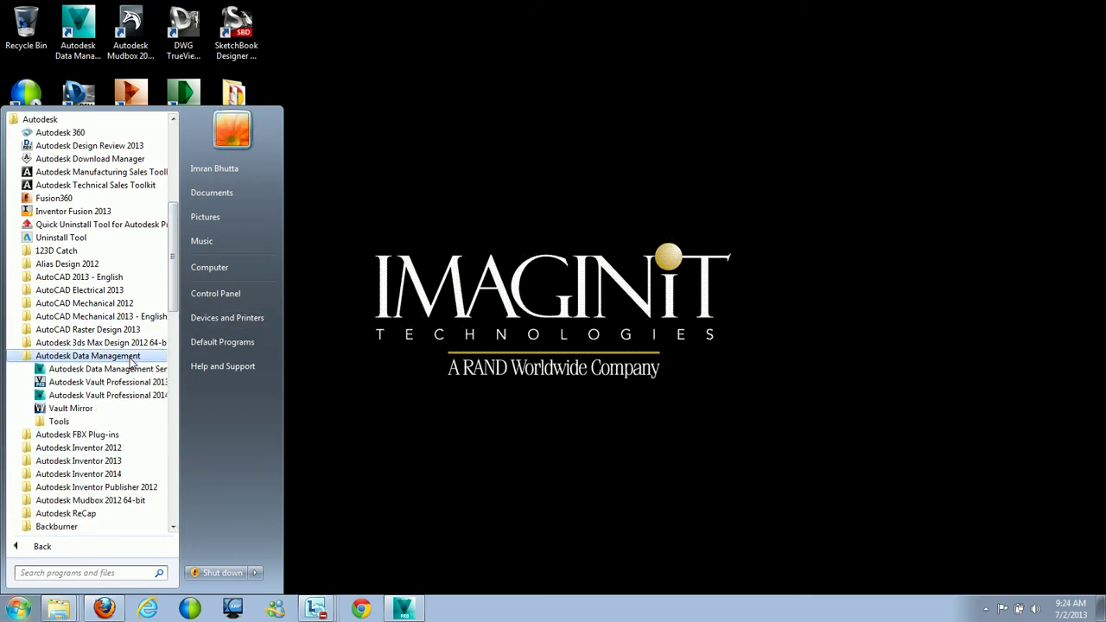
left_click(78, 423)
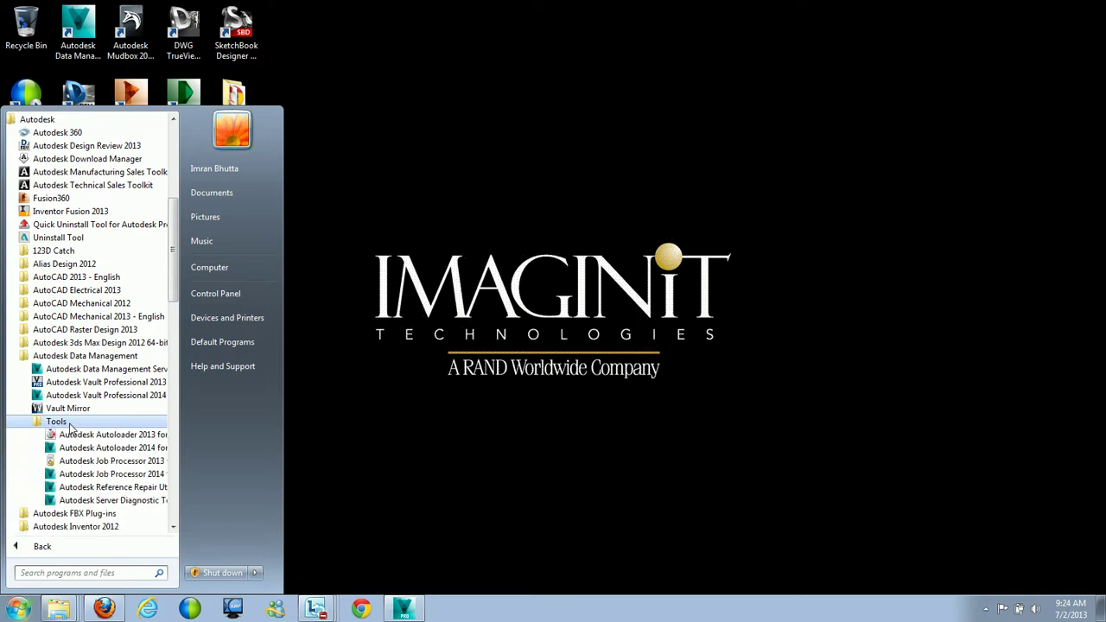
left_click(130, 488)
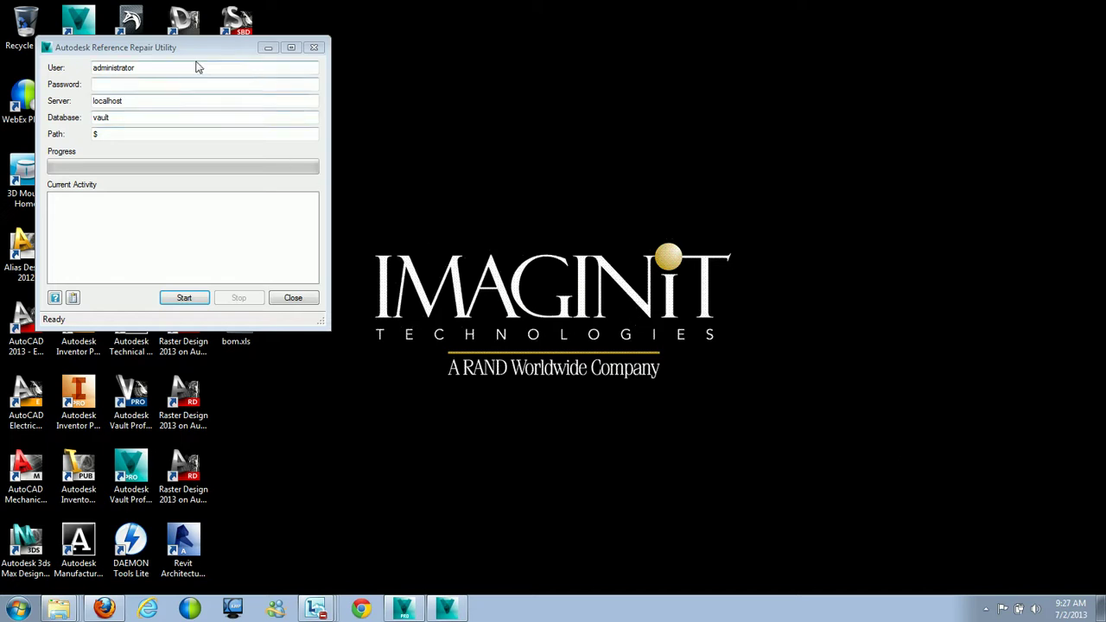
Move the repair utility window to the middle of the desktop and place the cursor in its Password field
left_click_drag(185, 53, 539, 162)
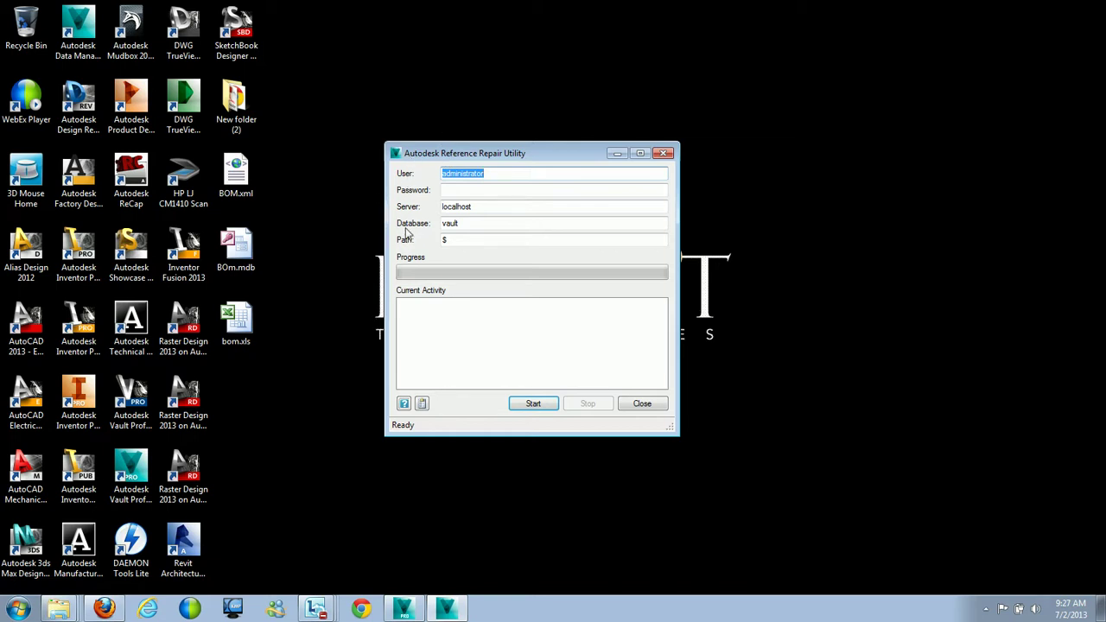
left_click(501, 173)
left_click(489, 191)
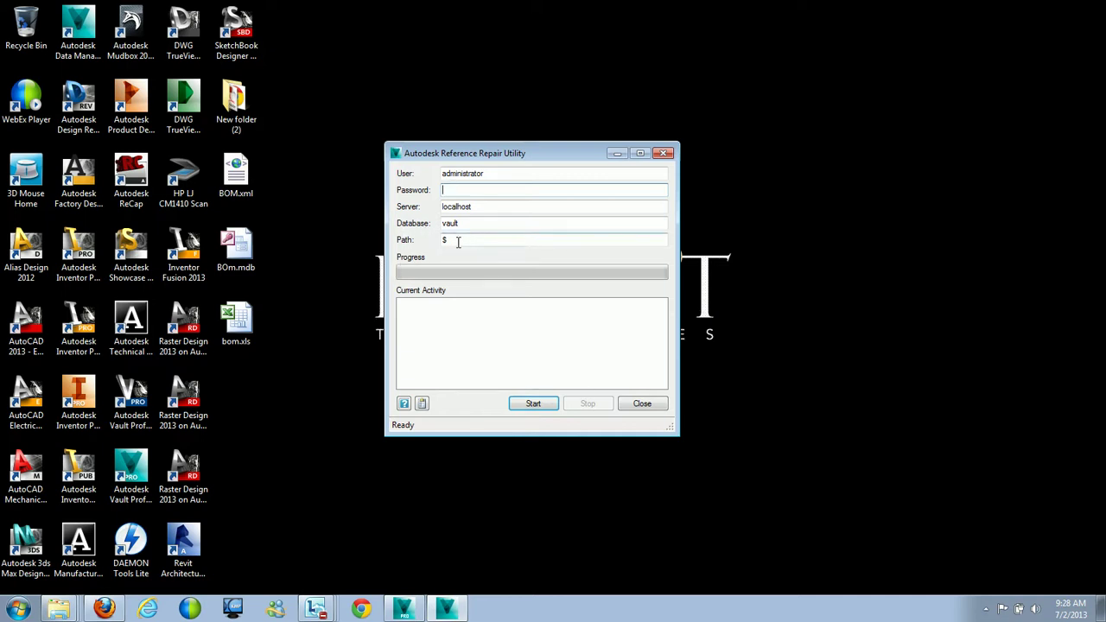
Set the Log File location to the Desktop in the repair utility's settings
left_click(422, 404)
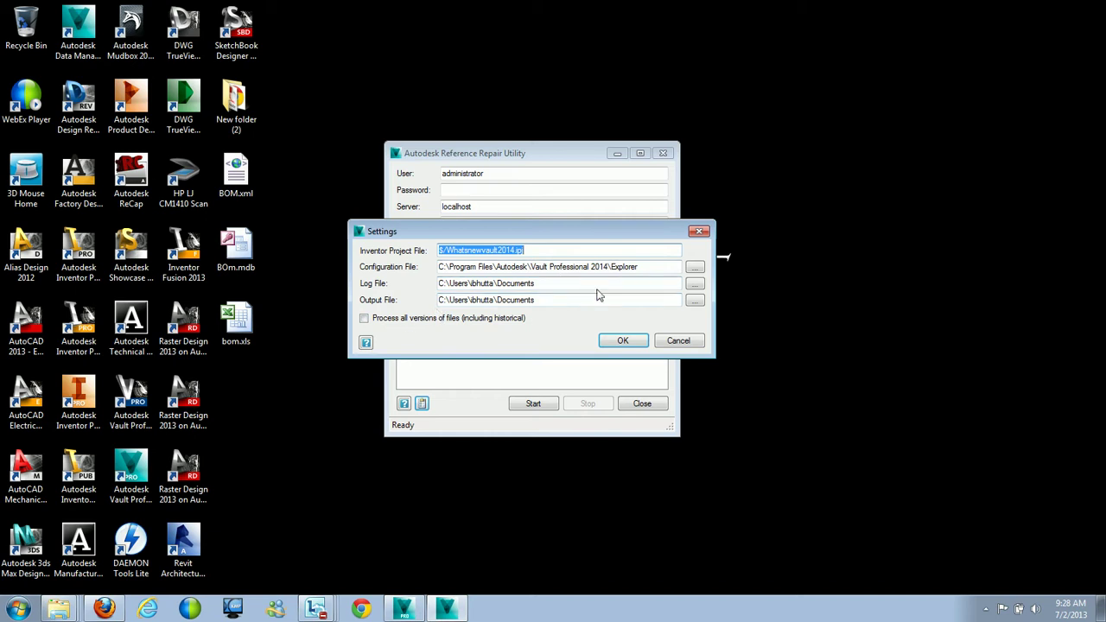
left_click(695, 284)
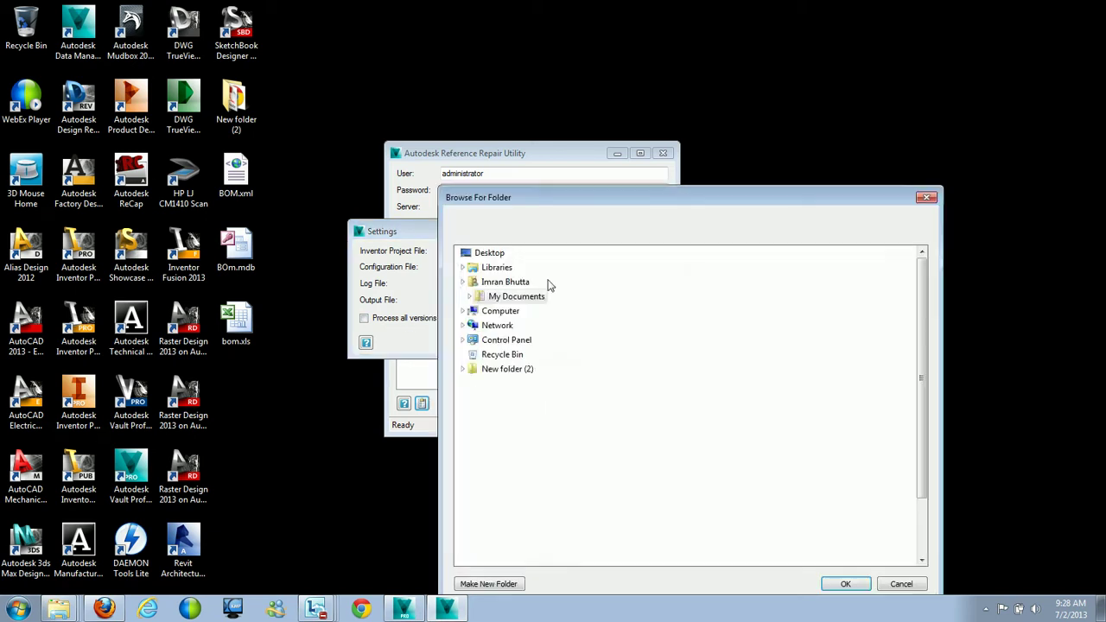
left_click(483, 253)
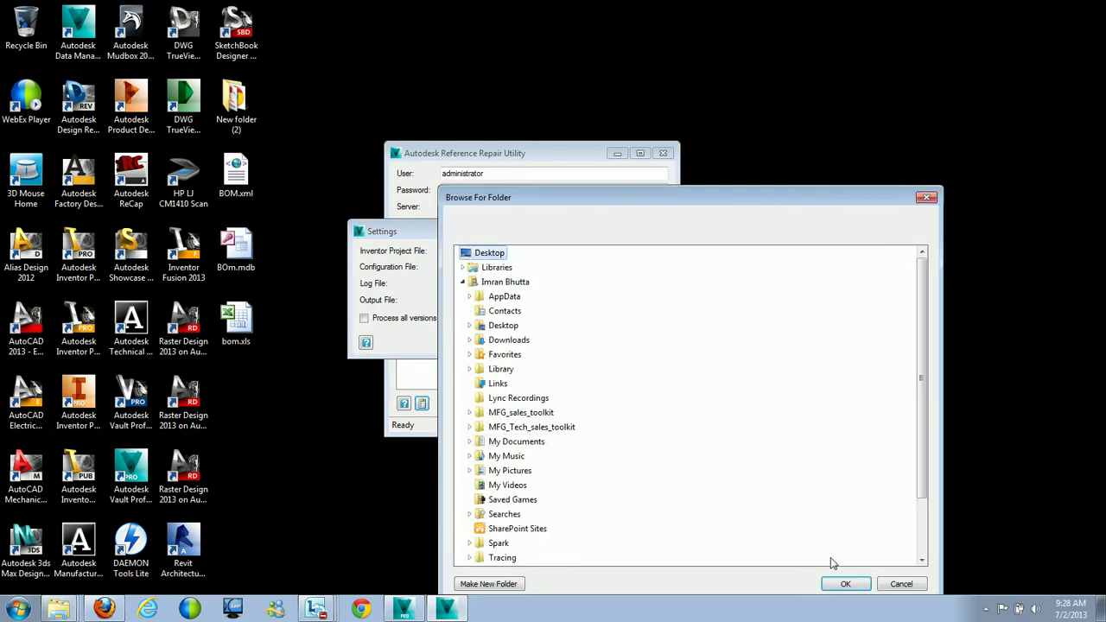
left_click(850, 584)
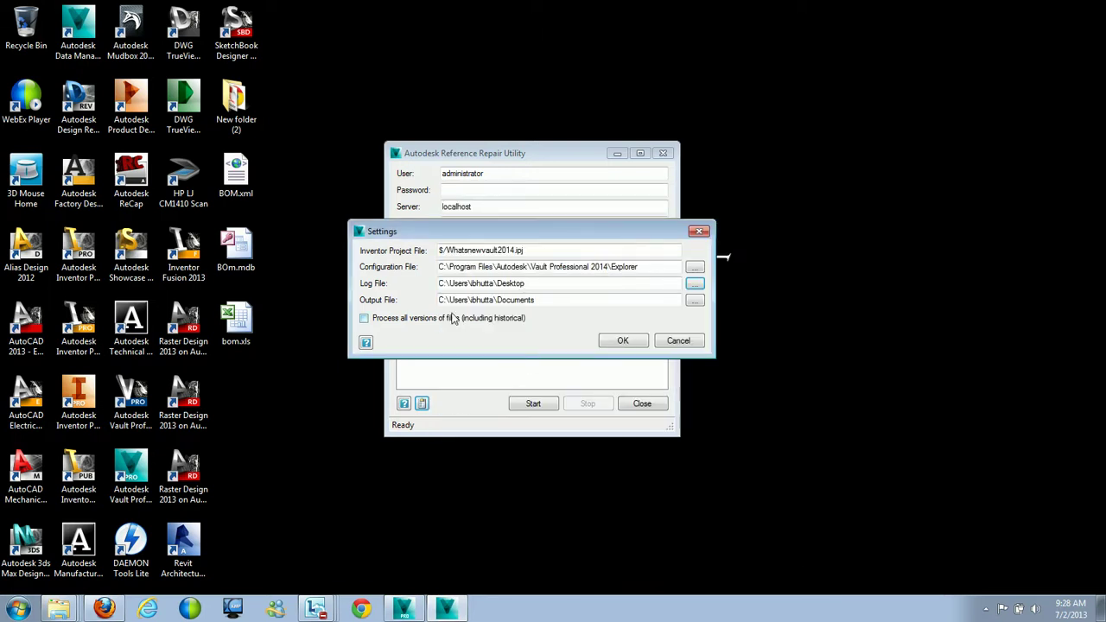
Set the Output File location to the Desktop and accept the repair utility's settings
left_click(696, 301)
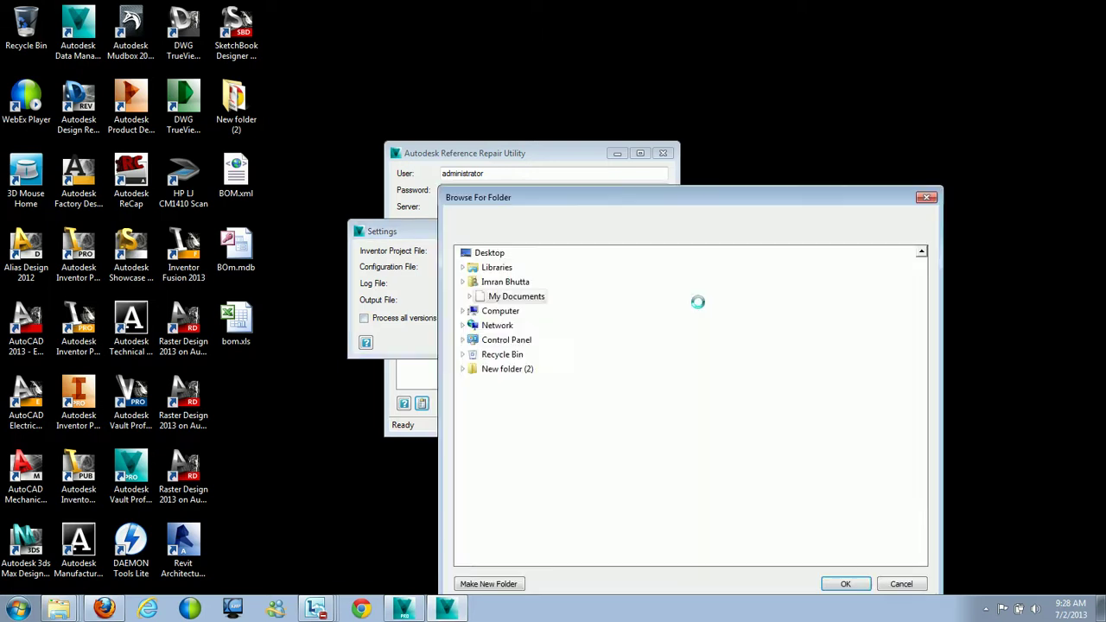
left_click(471, 253)
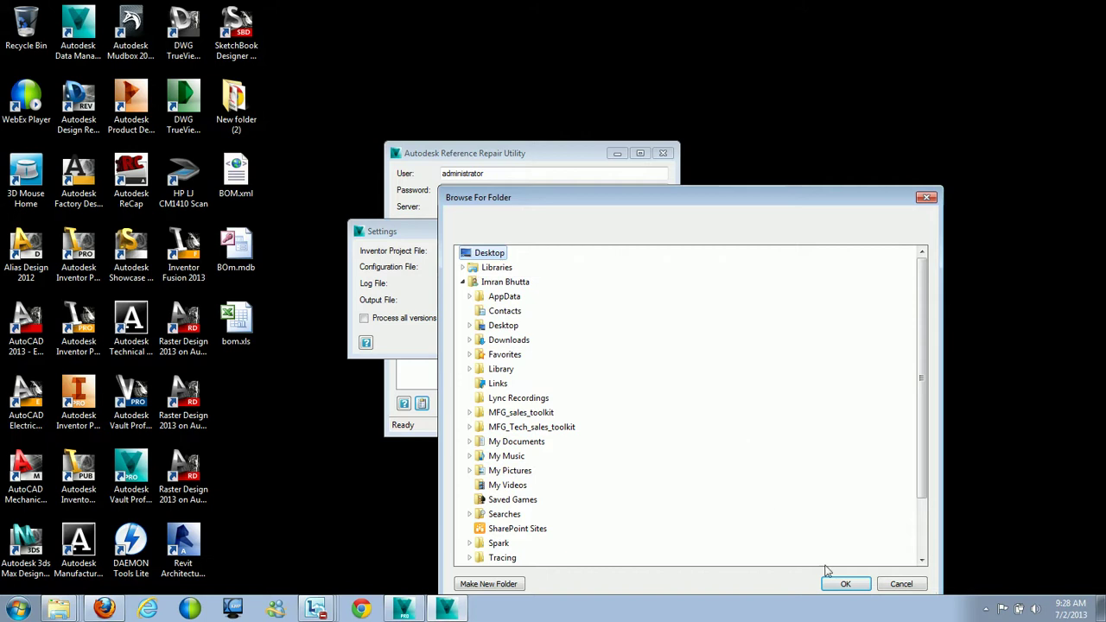
left_click(845, 584)
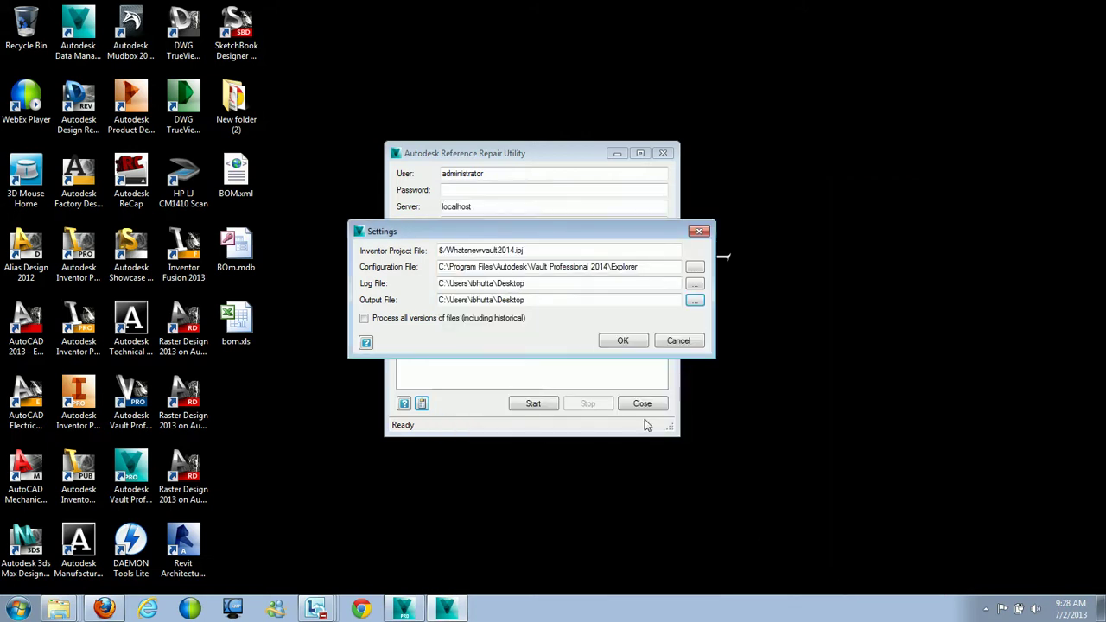
left_click(624, 341)
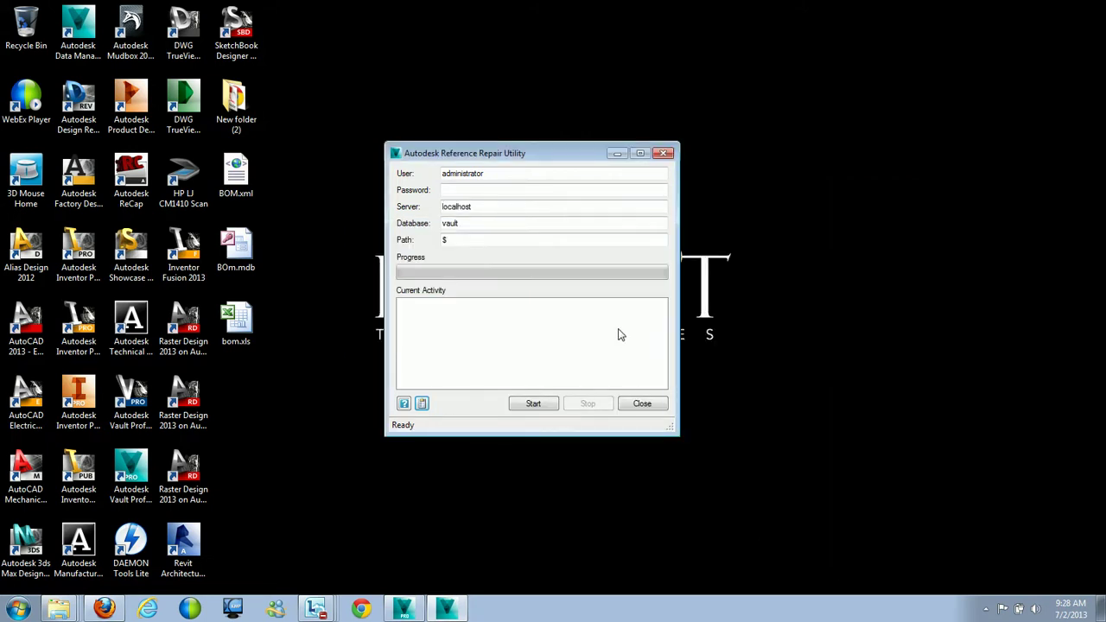
Start the reference scan on the $ path and agree to scan the previously scanned folder again
left_click(532, 408)
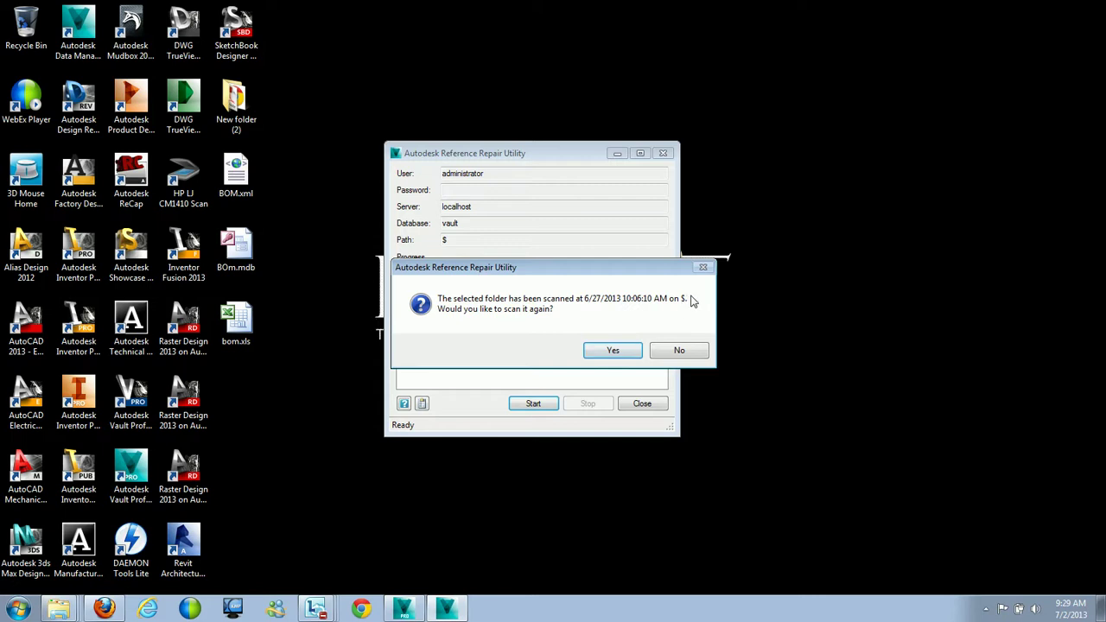
left_click(689, 354)
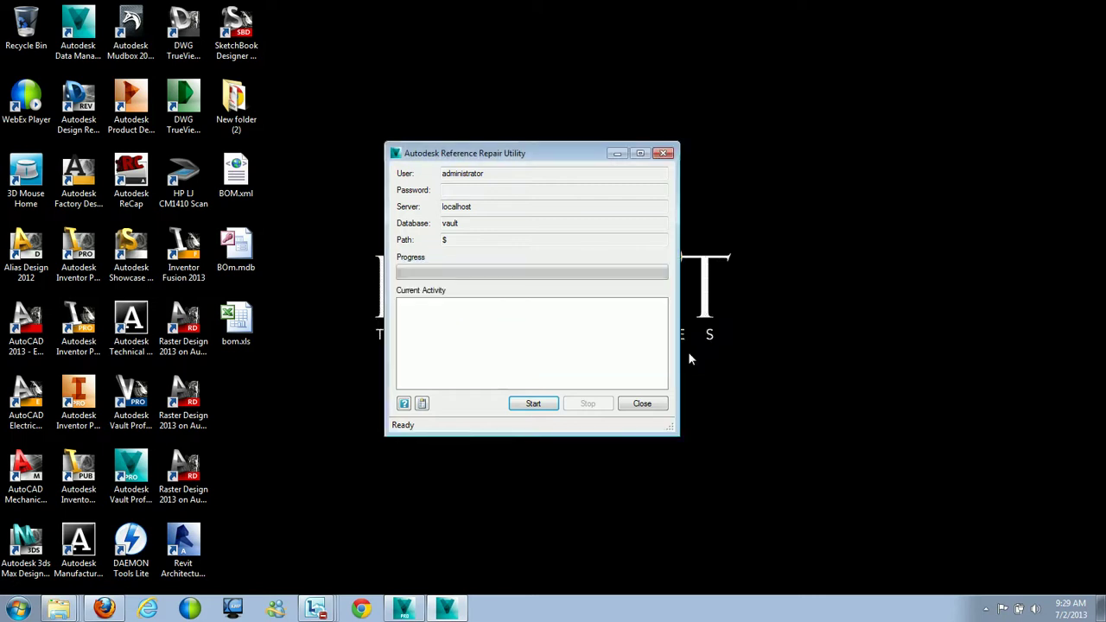
left_click(461, 241)
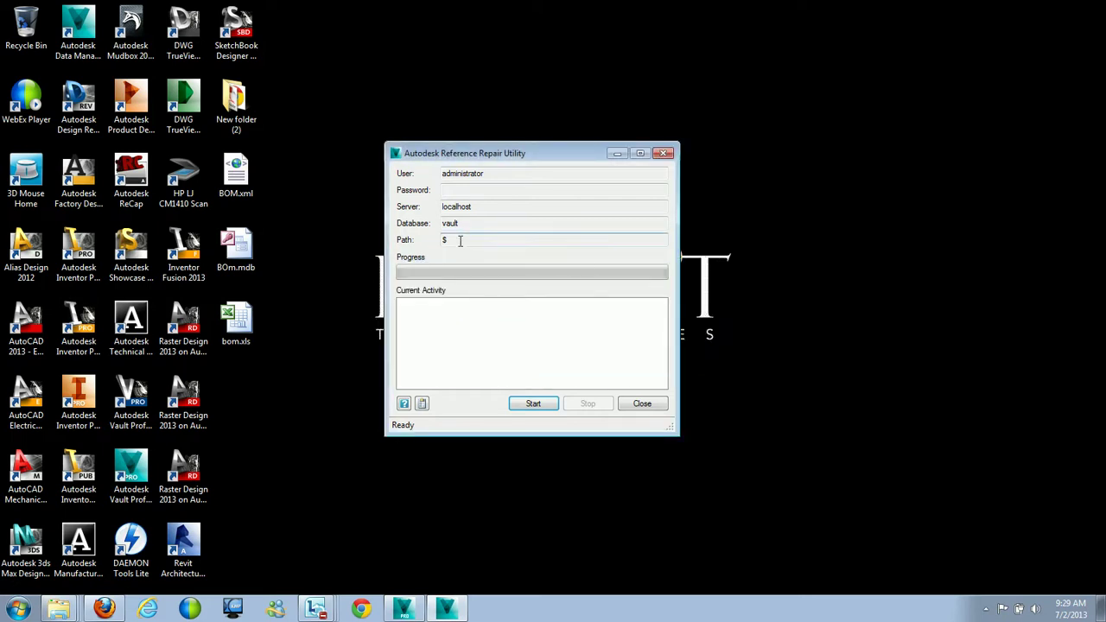
left_click(533, 405)
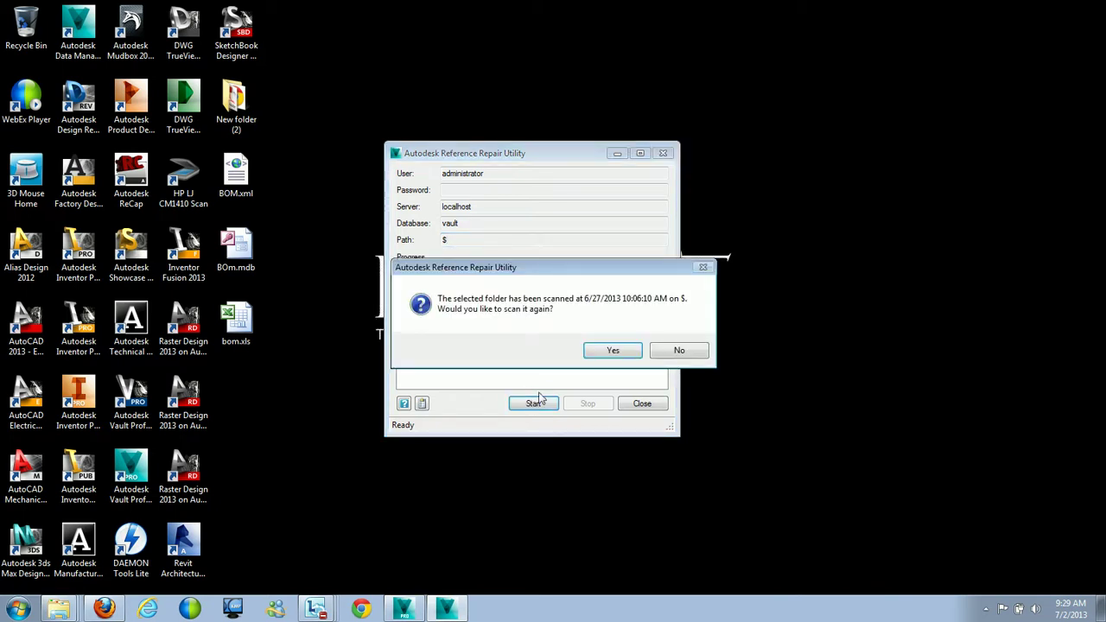
left_click(611, 349)
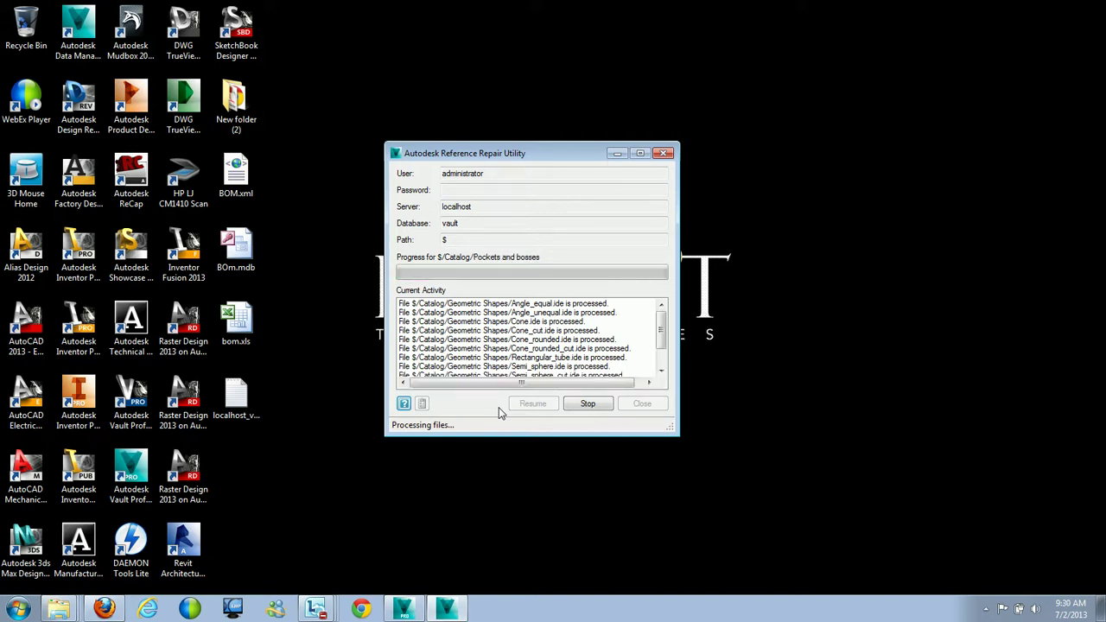
Follow the newest processed files in the Current Activity list while the scan runs
left_click(661, 371)
left_click(661, 371)
left_click(661, 370)
left_click(661, 370)
left_click(660, 371)
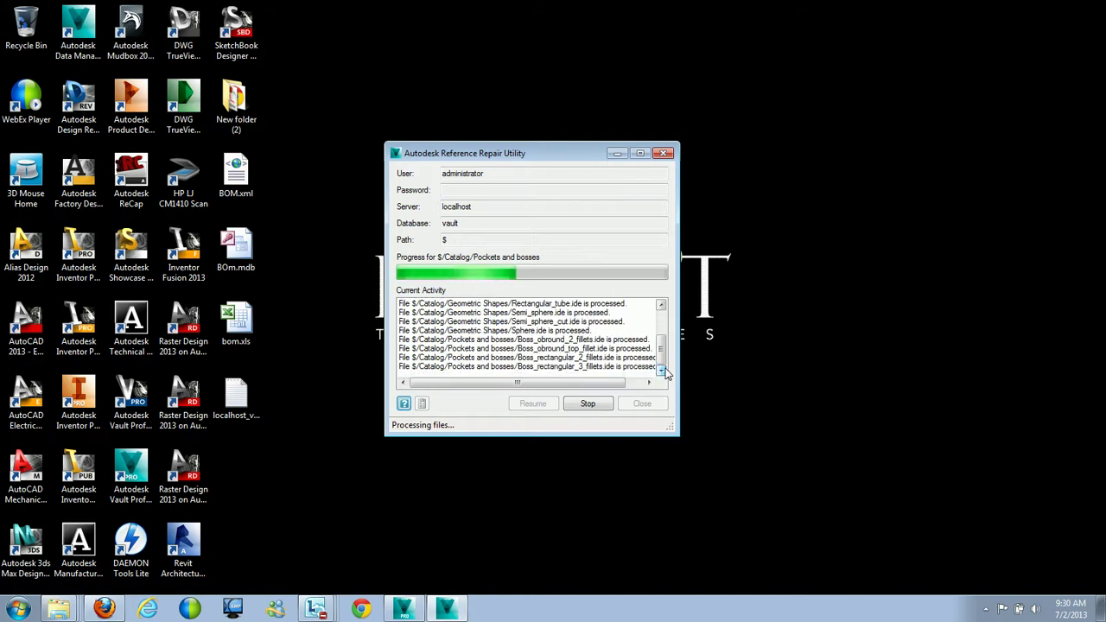
left_click(661, 370)
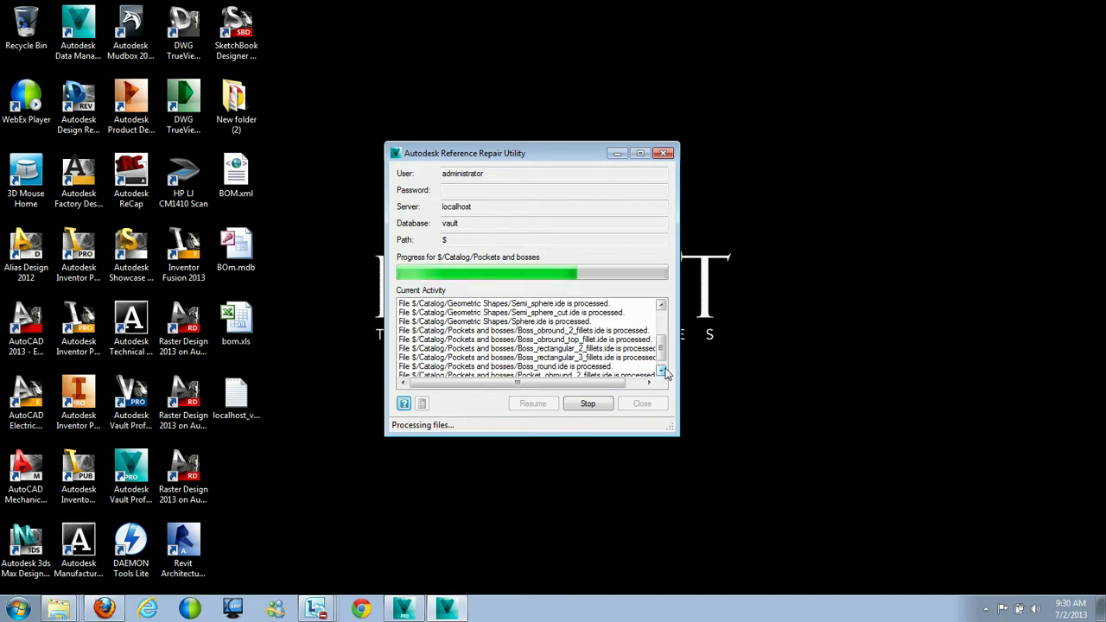
left_click(661, 370)
left_click(661, 370)
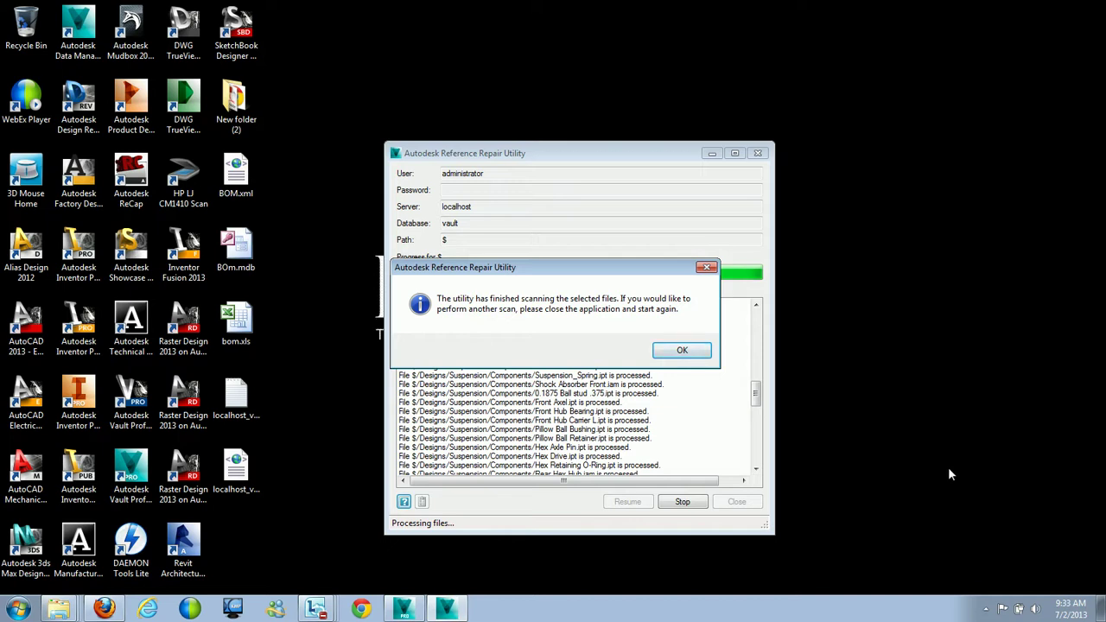
Dismiss the scan completion notice and examine the Table Design Reference Issue entries near the end of the activity list
left_click(689, 354)
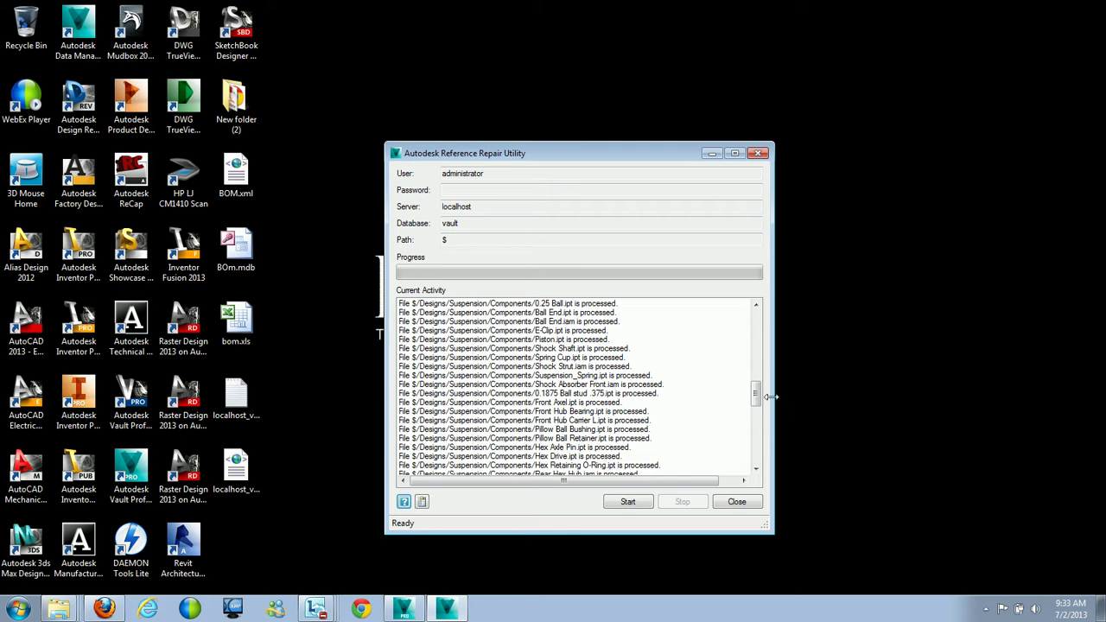
left_click_drag(755, 393, 755, 463)
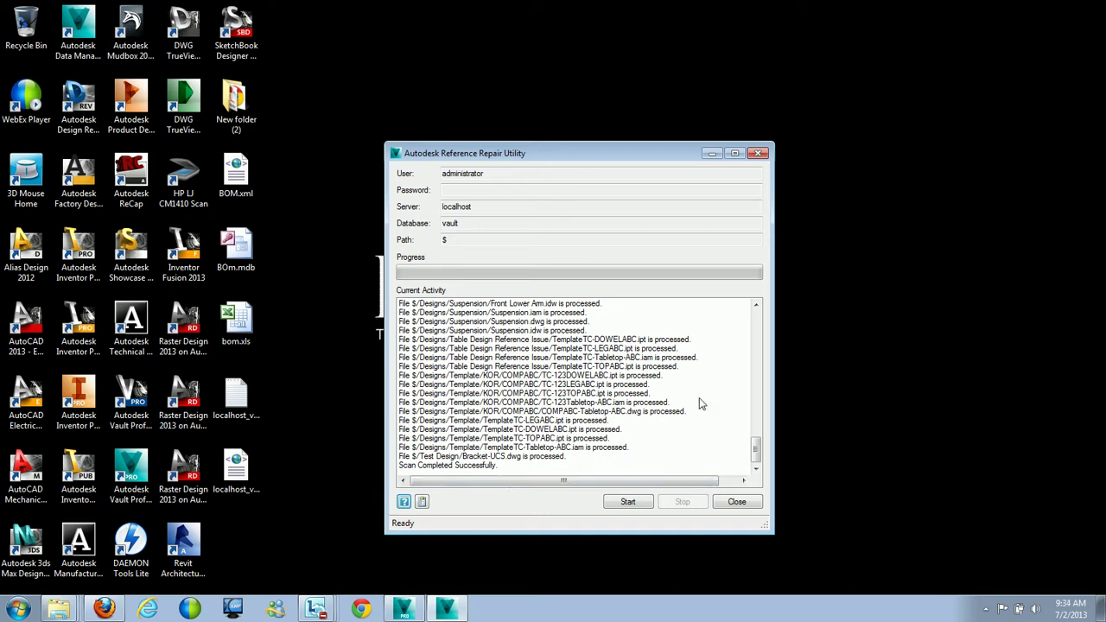
left_click(587, 339)
left_click(584, 349)
left_click(582, 362)
left_click(588, 331)
left_click(611, 340)
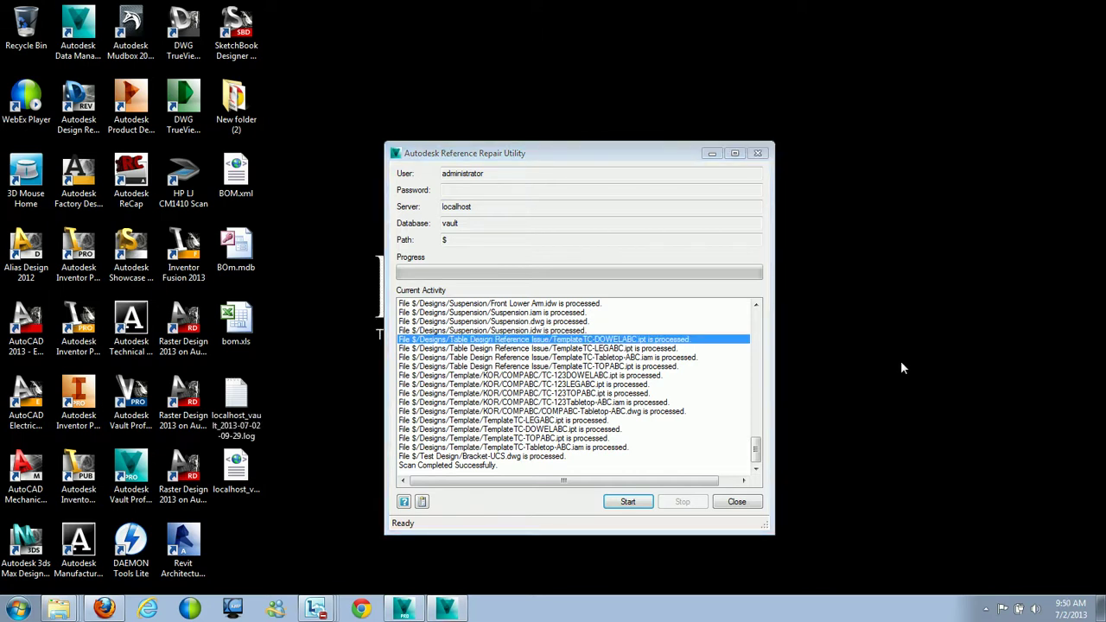
Check the output locations in the repair utility's settings, cancel the settings and close the utility
left_click(422, 502)
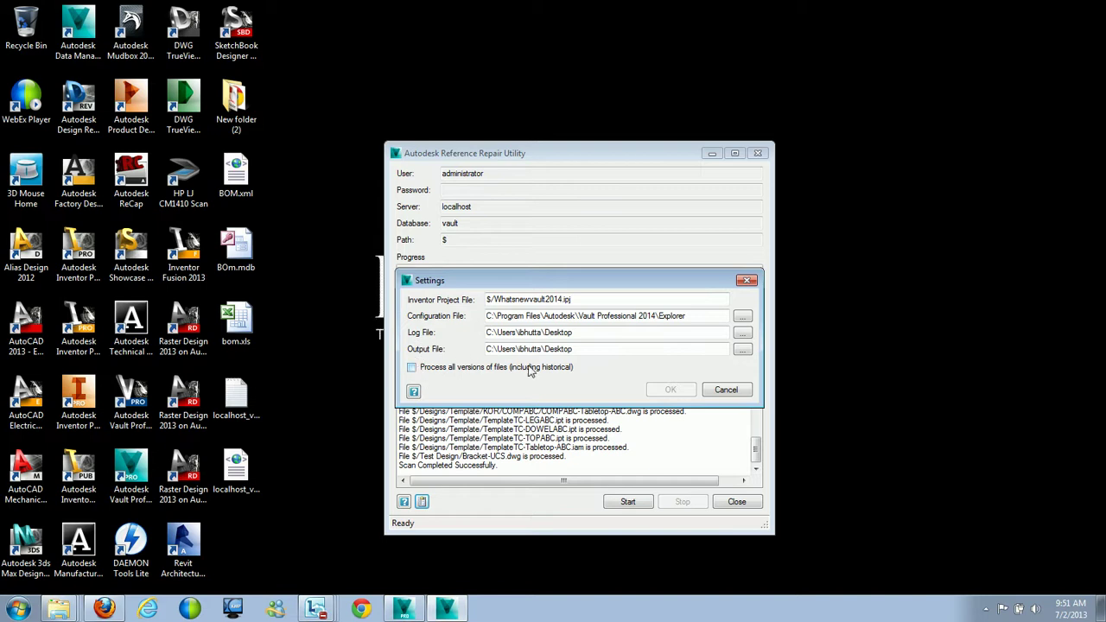
left_click(713, 390)
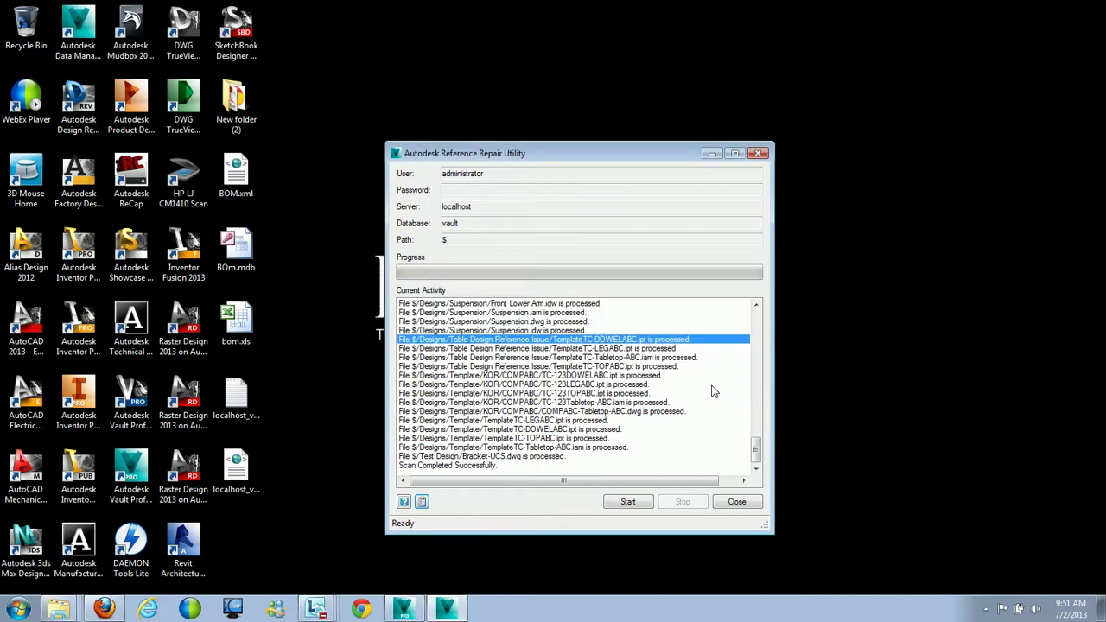
left_click(738, 503)
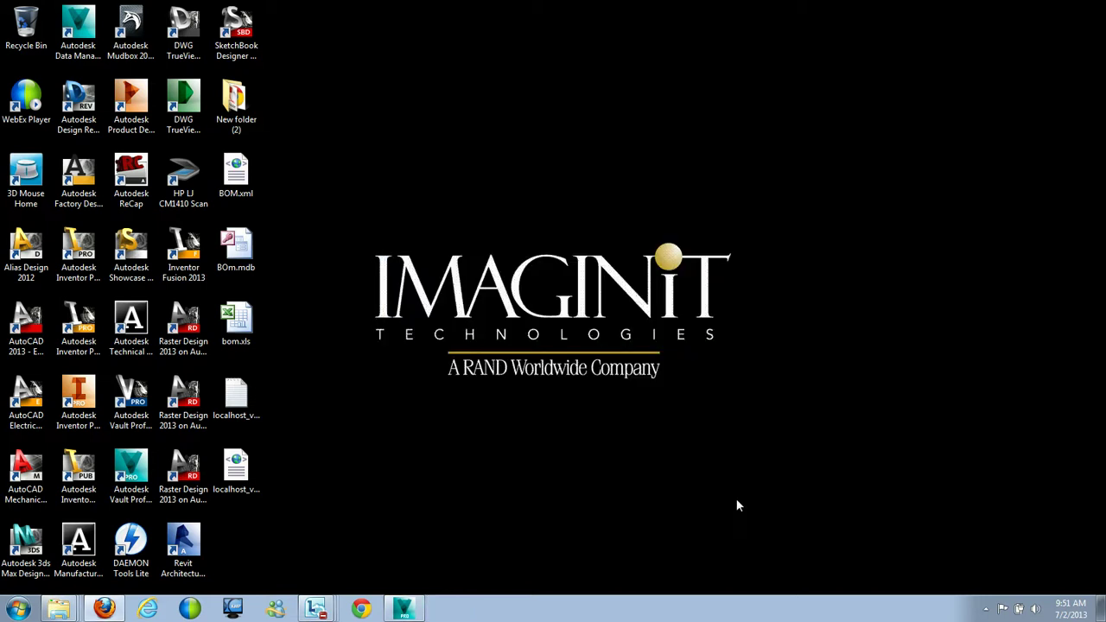
left_click(245, 399)
left_click(242, 459)
left_click(240, 422)
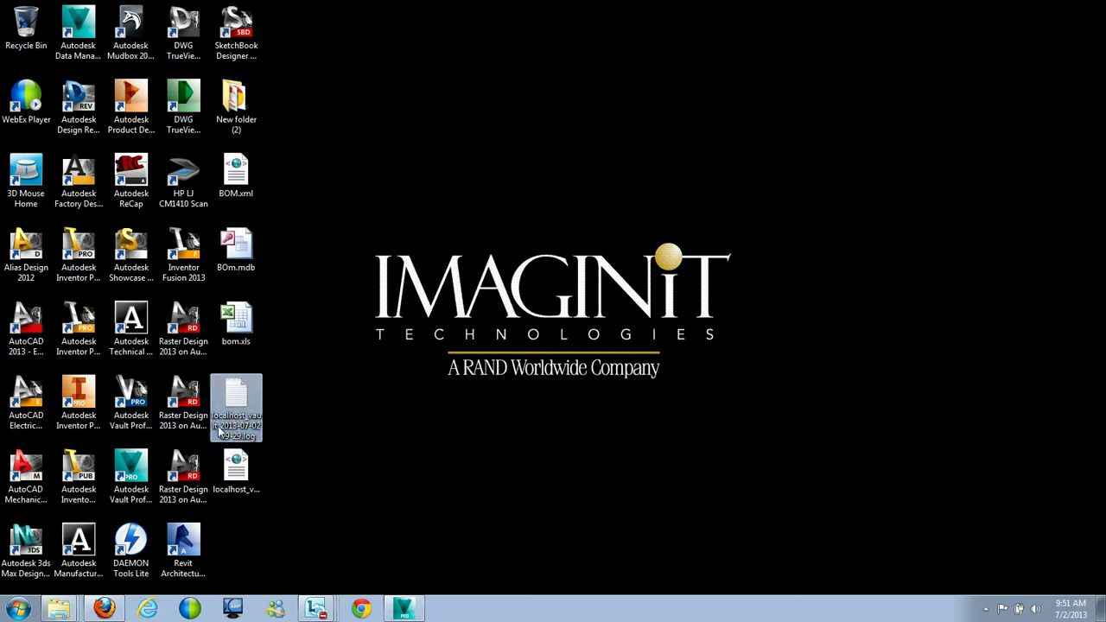
left_click(235, 469)
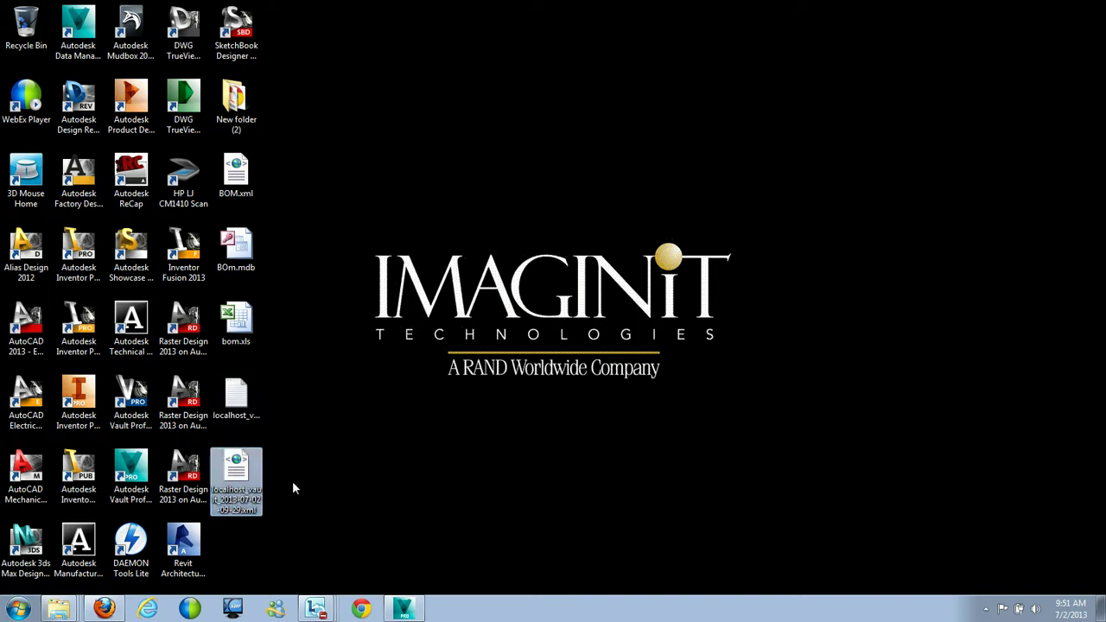
double_click(240, 402)
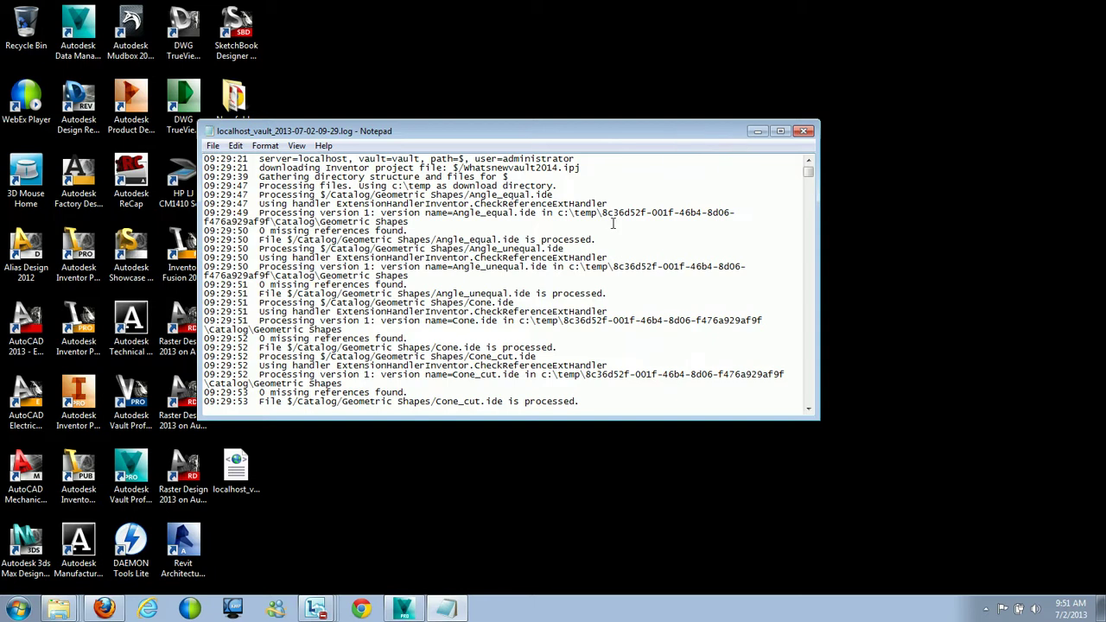
Examine how the log reports the processing and missing references of the Geometric Shapes catalog files
scroll(612, 223, "down", 3)
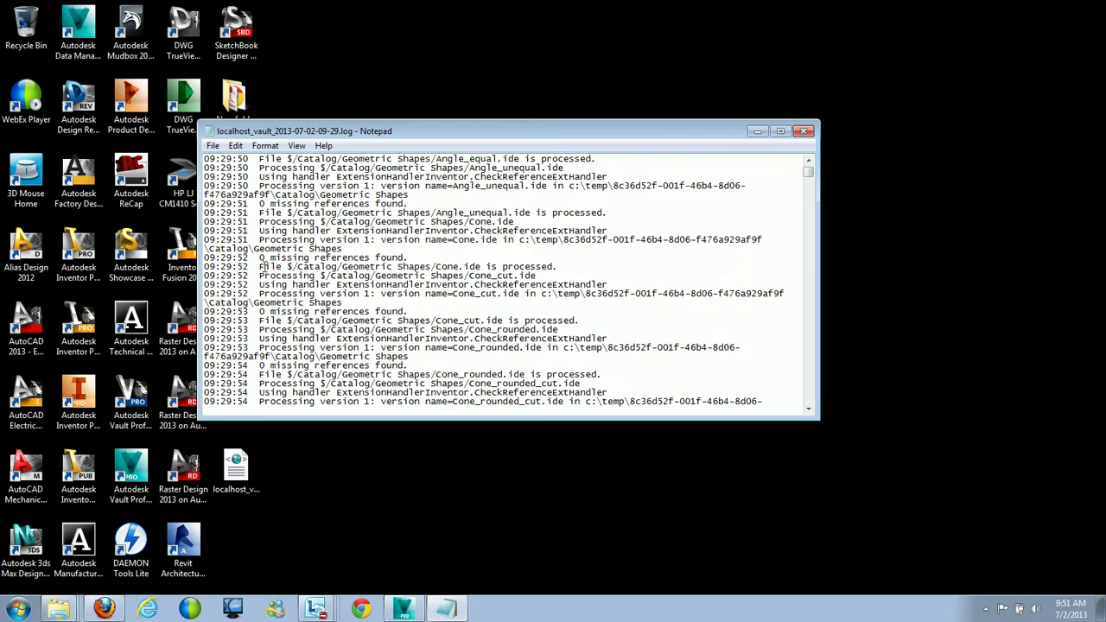
left_click_drag(260, 268, 427, 269)
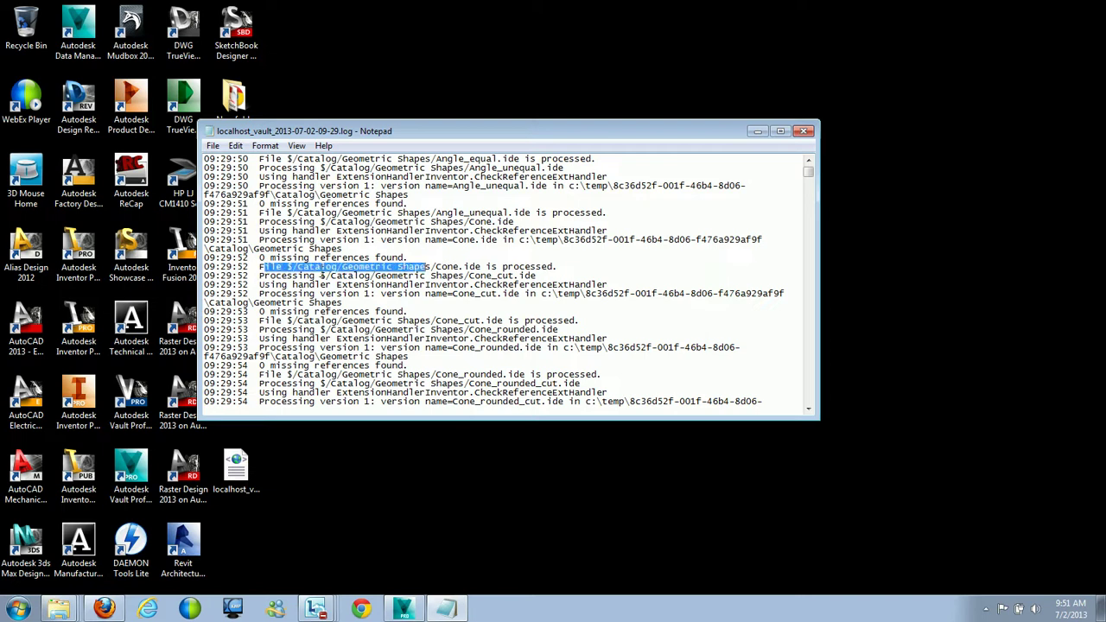
left_click_drag(282, 275, 577, 285)
left_click_drag(252, 303, 406, 311)
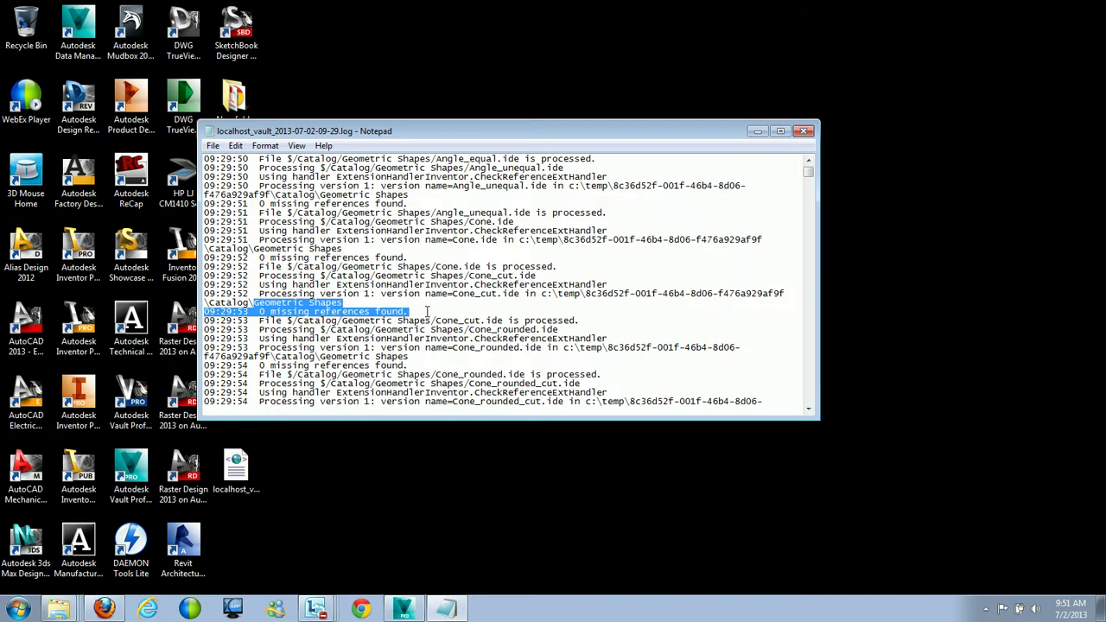
left_click(427, 310)
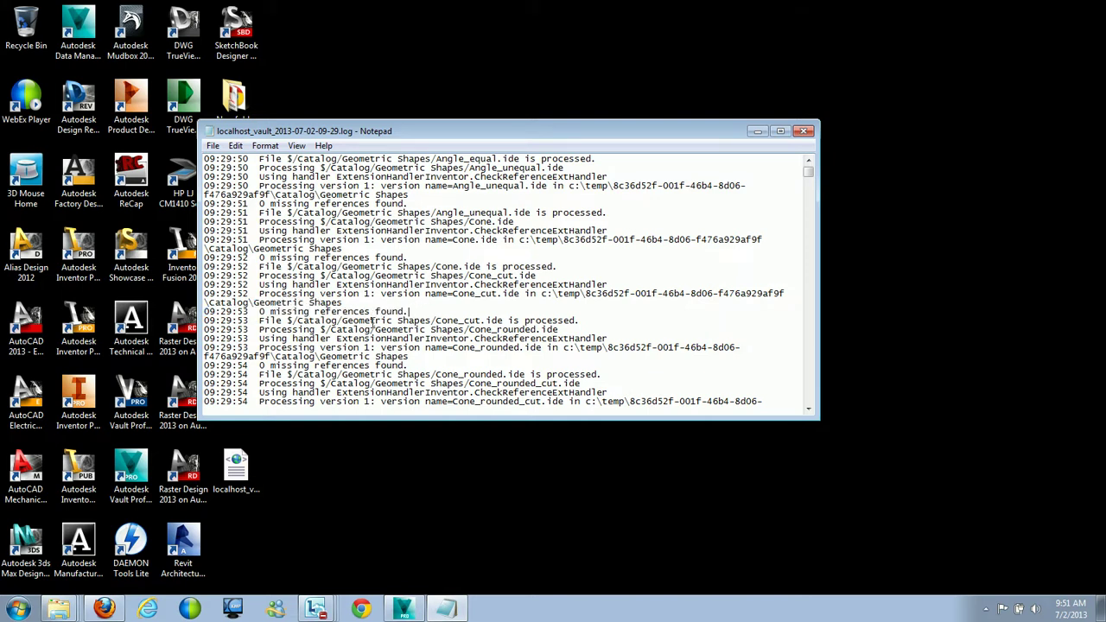
Switch to Vault to view the Table Design Reference Issue folder, and minimize it to return to the log in Notepad
left_click(404, 608)
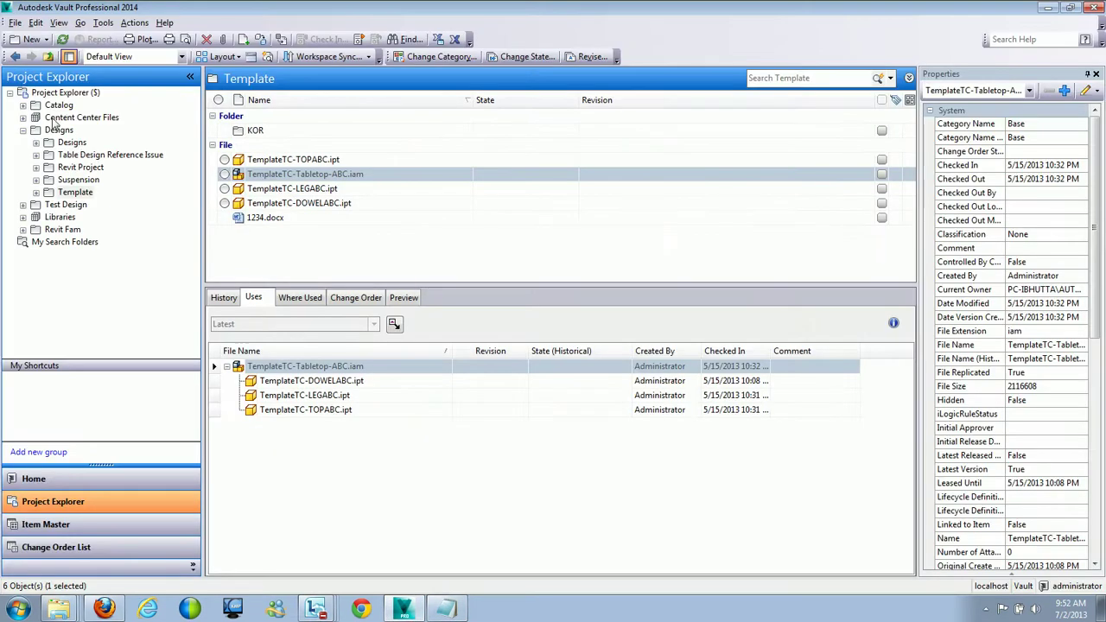
left_click(117, 156)
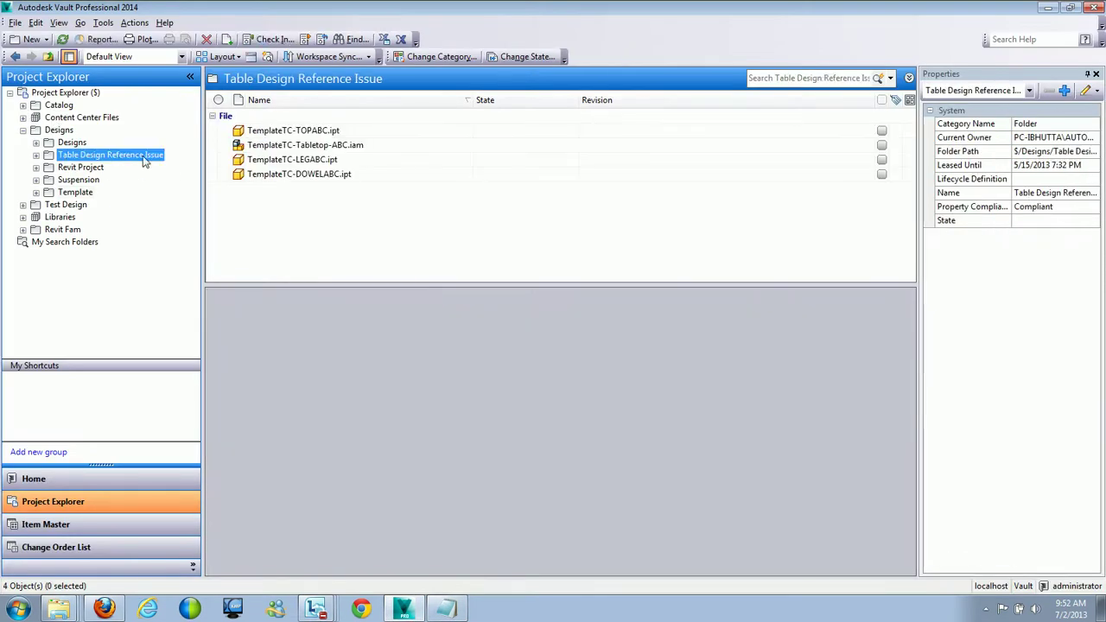
left_click(1047, 7)
left_click(644, 277)
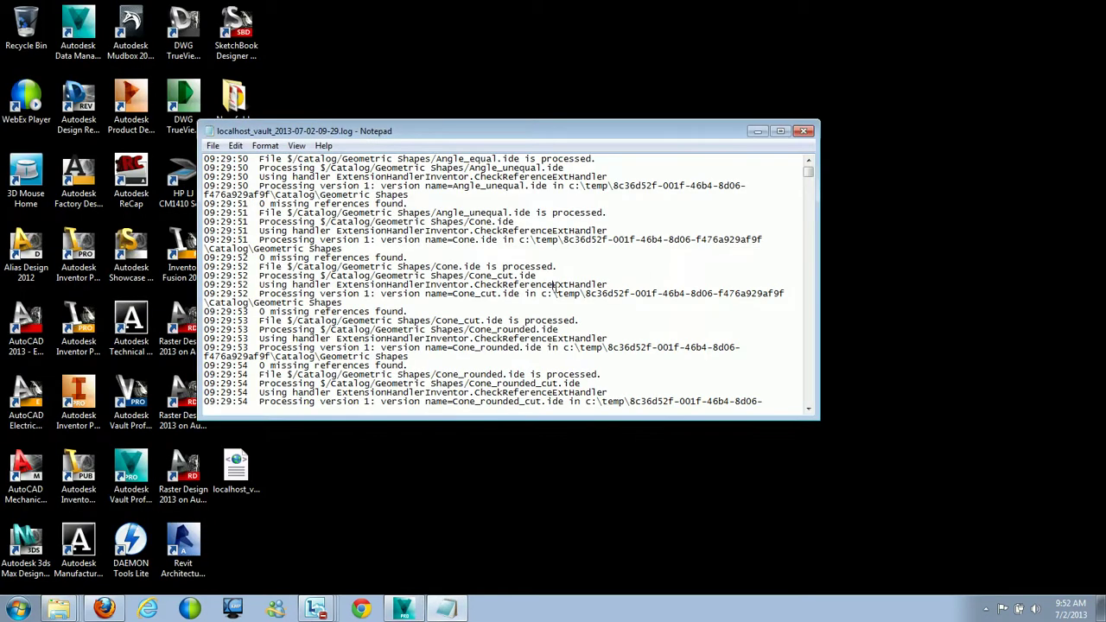
Search the log for "table design reference issue" and close the search
key("ctrl+f")
type("table design reference")
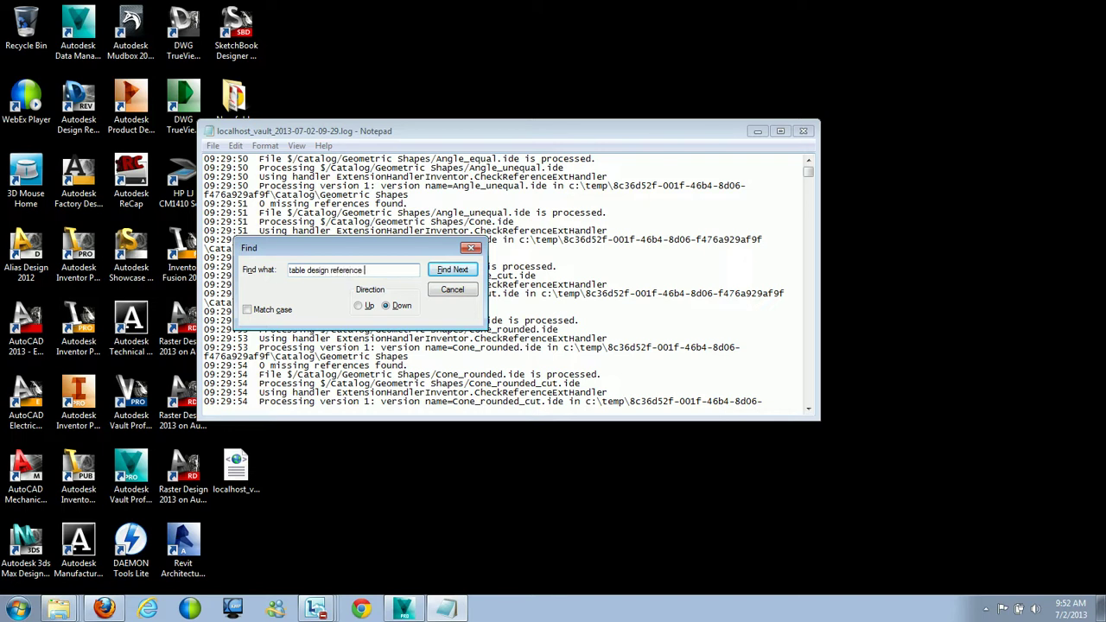
type("ue")
key("Return")
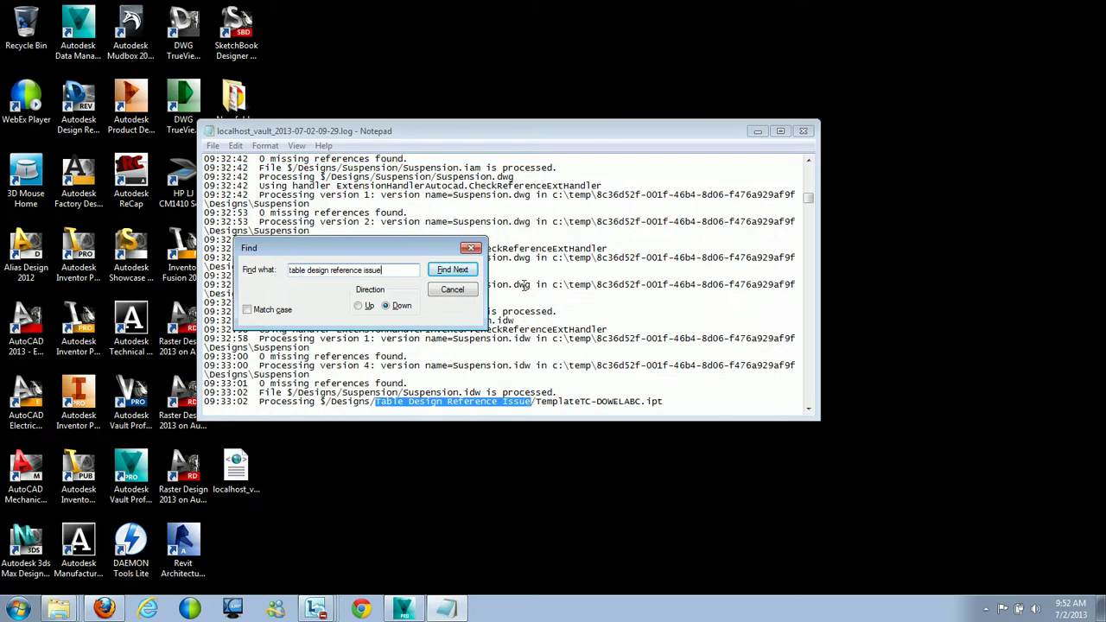
left_click(452, 289)
Examine and highlight the missing reference lines logged for TemplateTC-Tabletop-ABC.iam in the Table Design Reference Issue folder
scroll(483, 300, "down", 3)
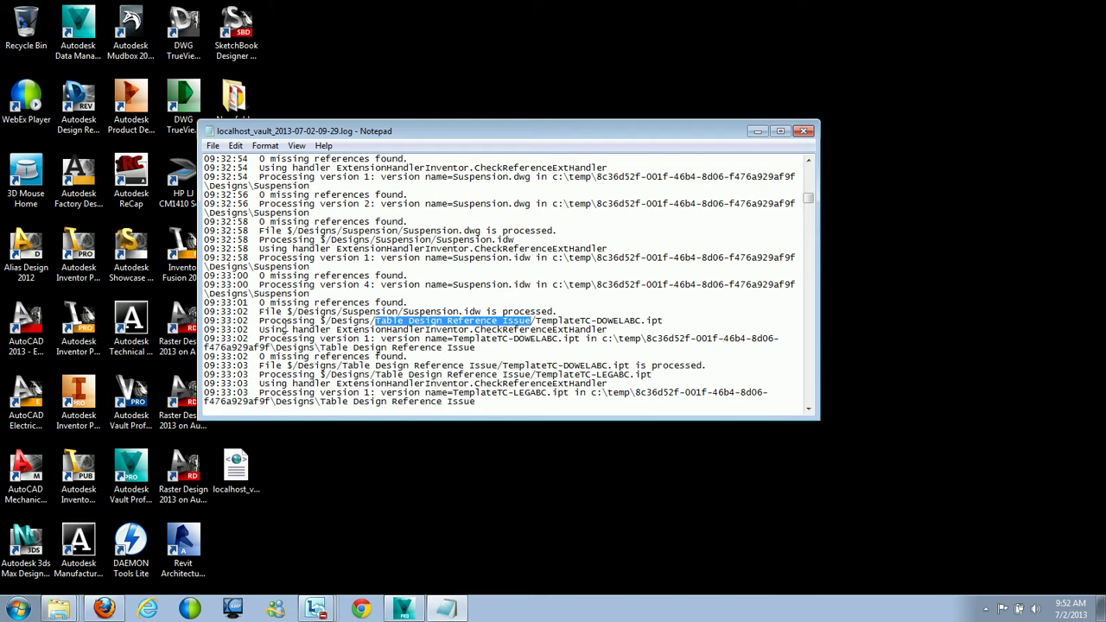
scroll(414, 339, "down", 5)
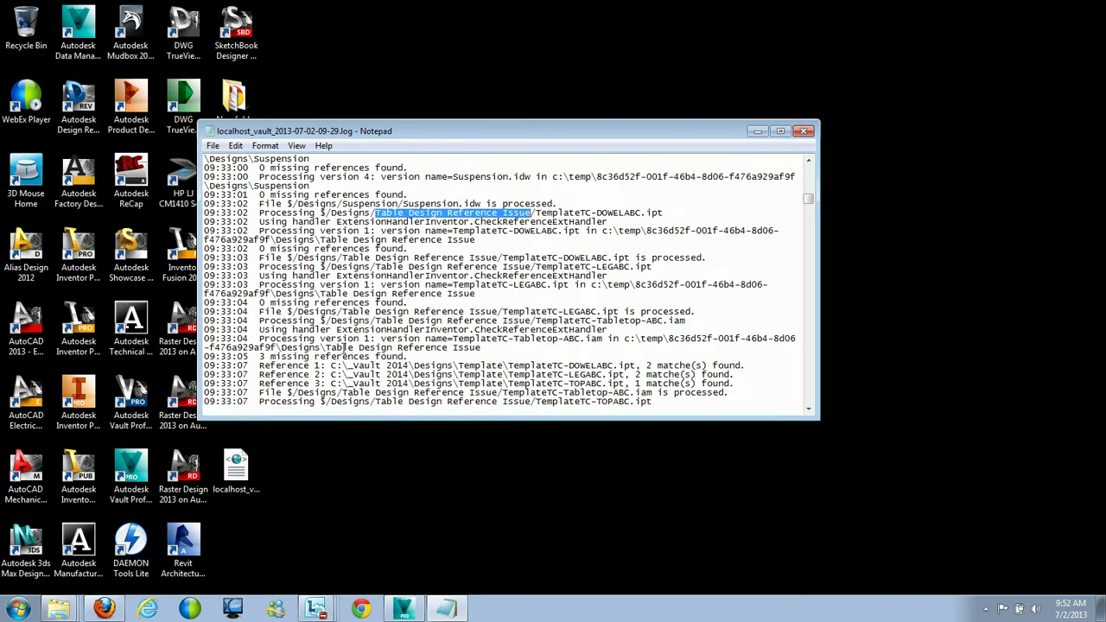
left_click_drag(255, 329, 778, 361)
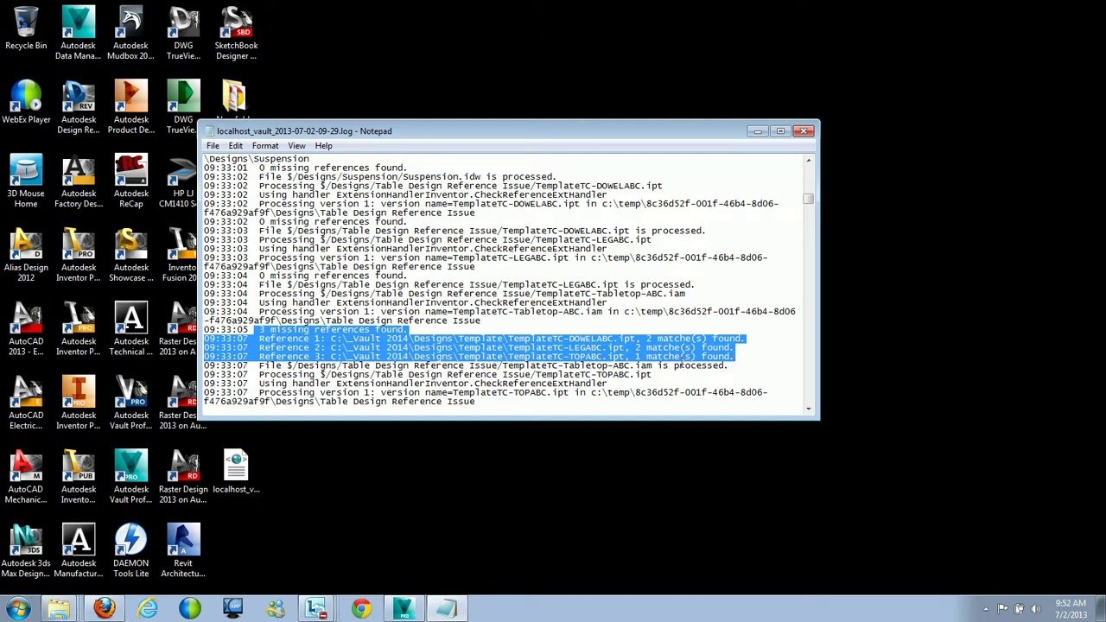
left_click(771, 363)
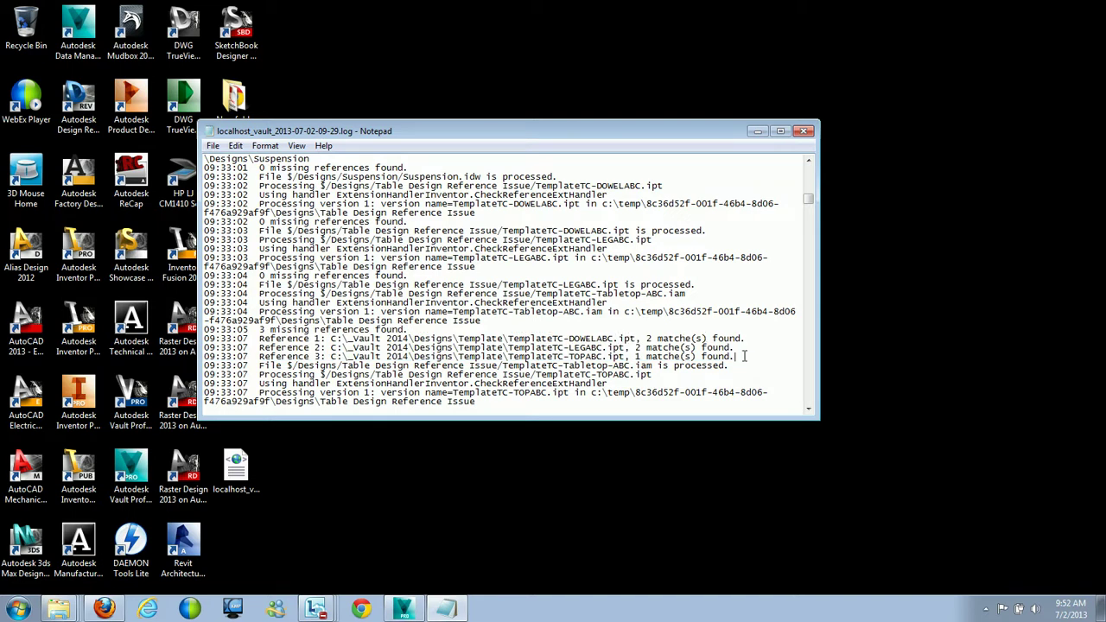
left_click_drag(743, 355, 192, 330)
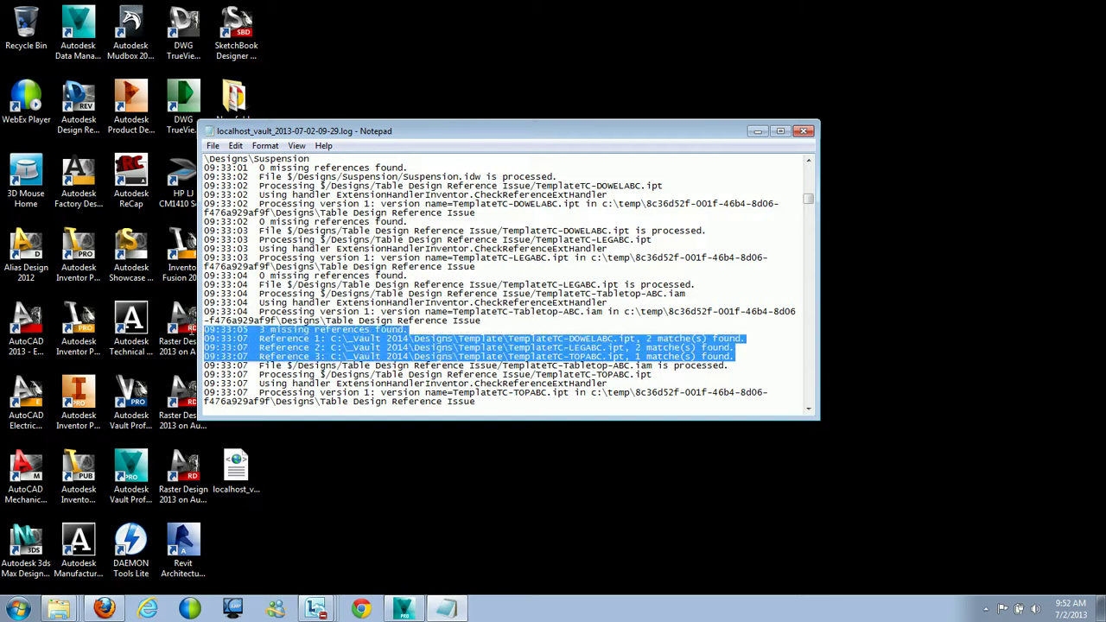
left_click(629, 330)
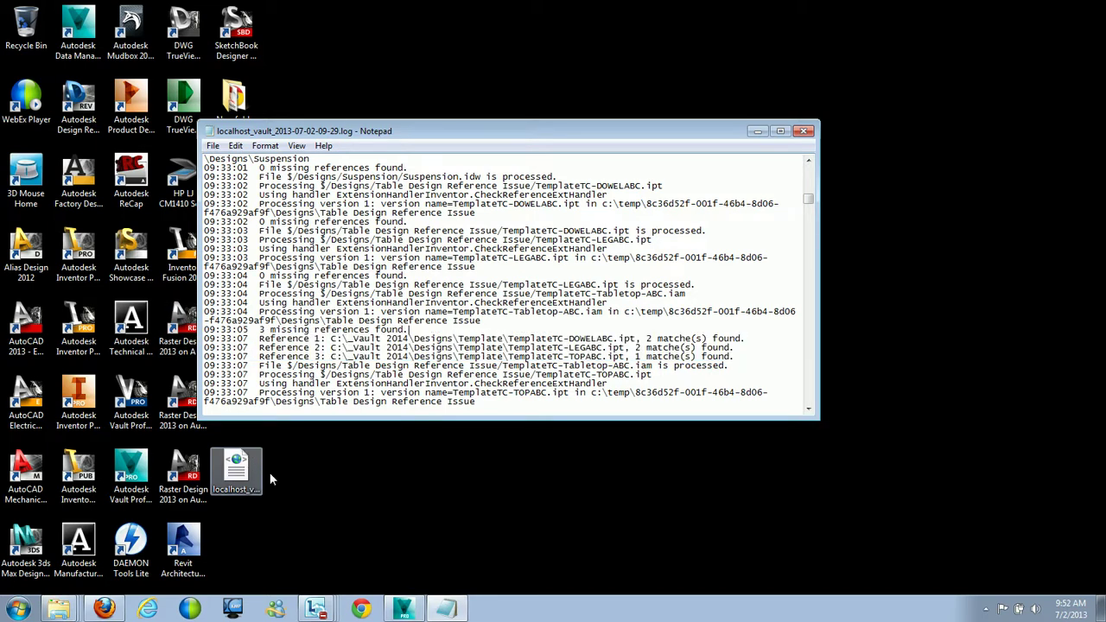
left_click(803, 130)
left_click(238, 469)
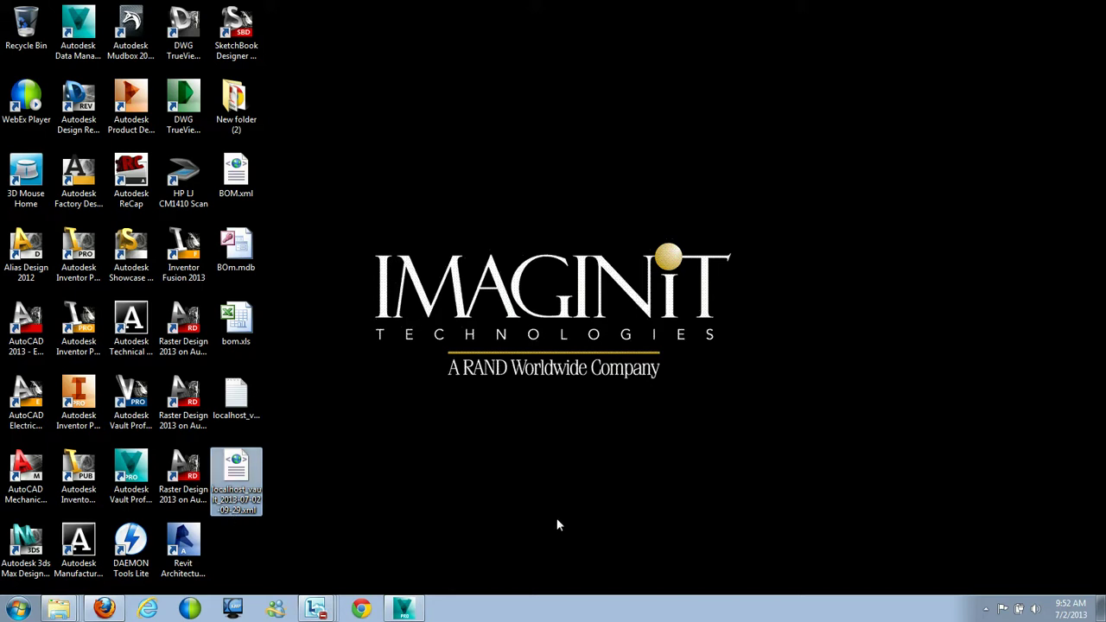
left_click(593, 520)
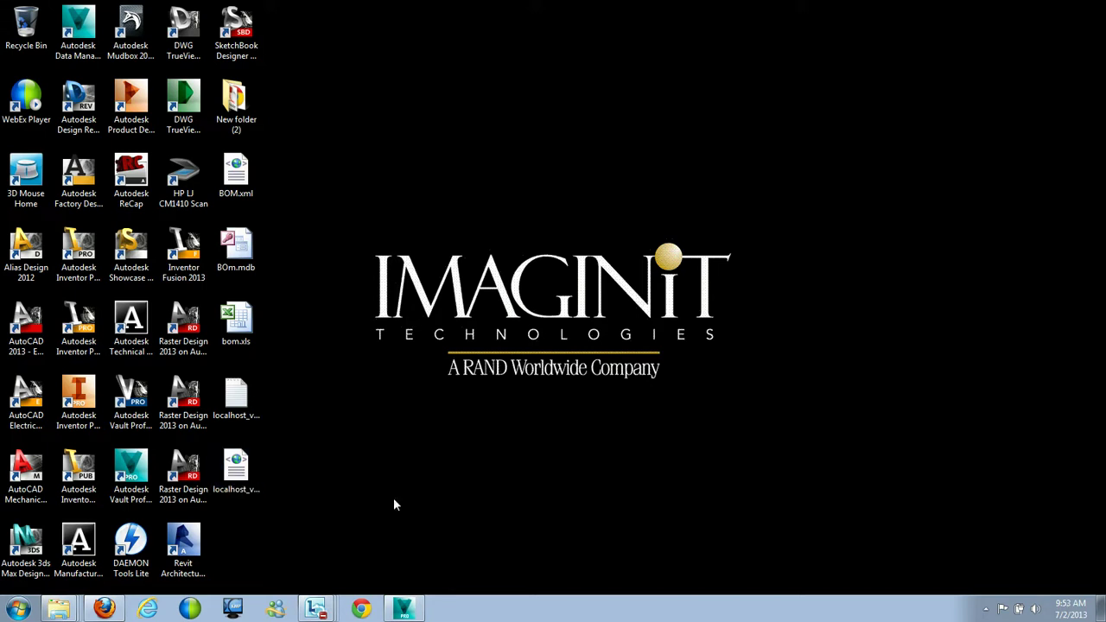
Start Microsoft Excel 2010 with a blank workbook and maximize its window
left_click(18, 608)
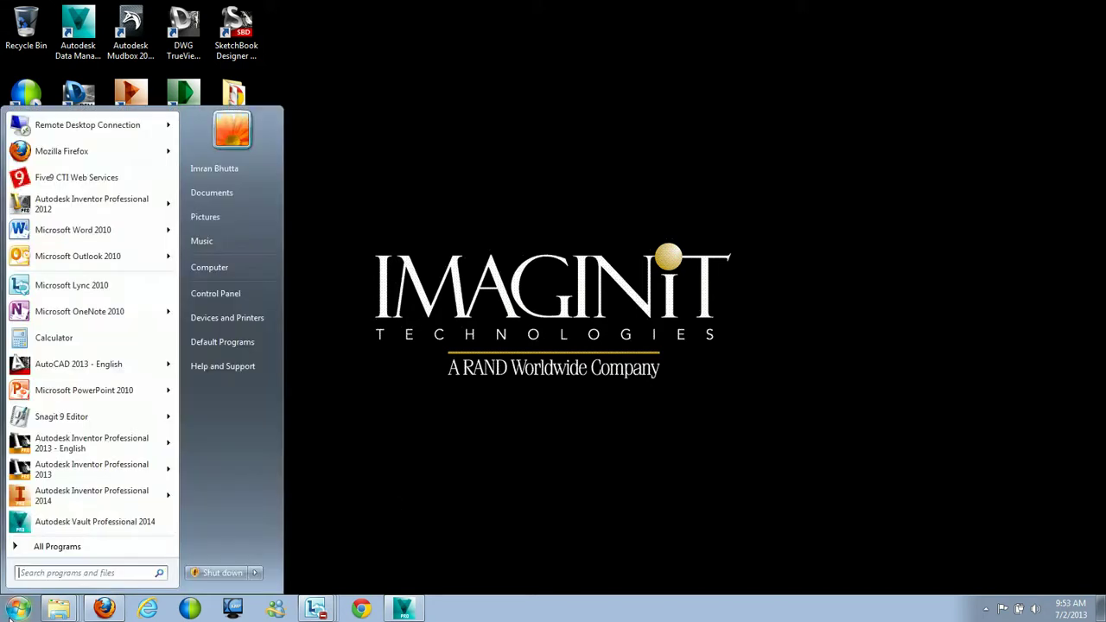
left_click(85, 547)
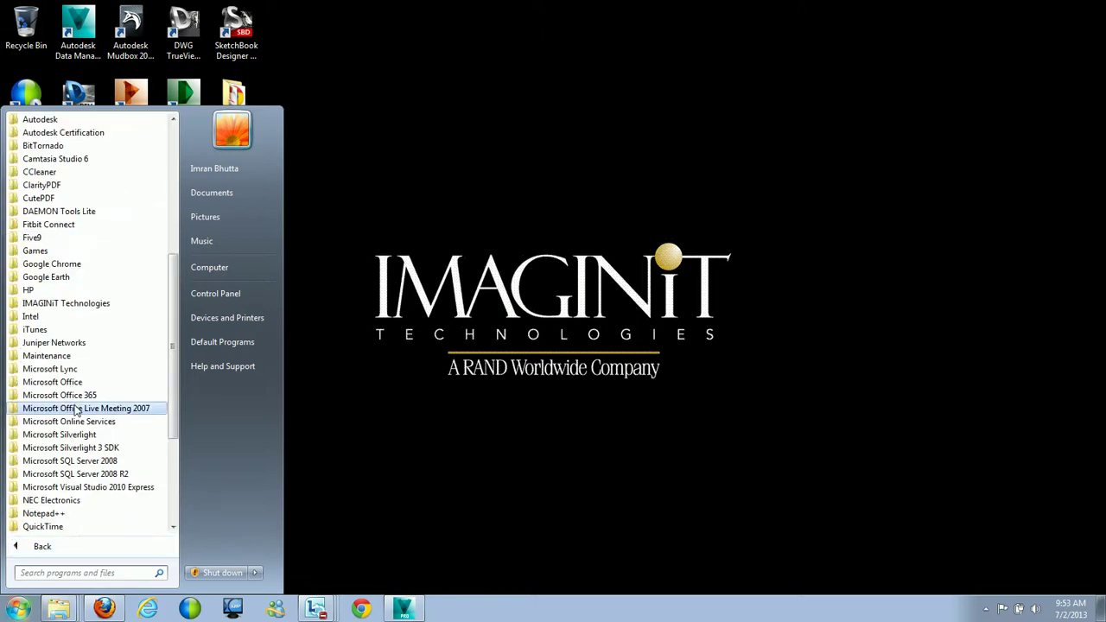
left_click(111, 382)
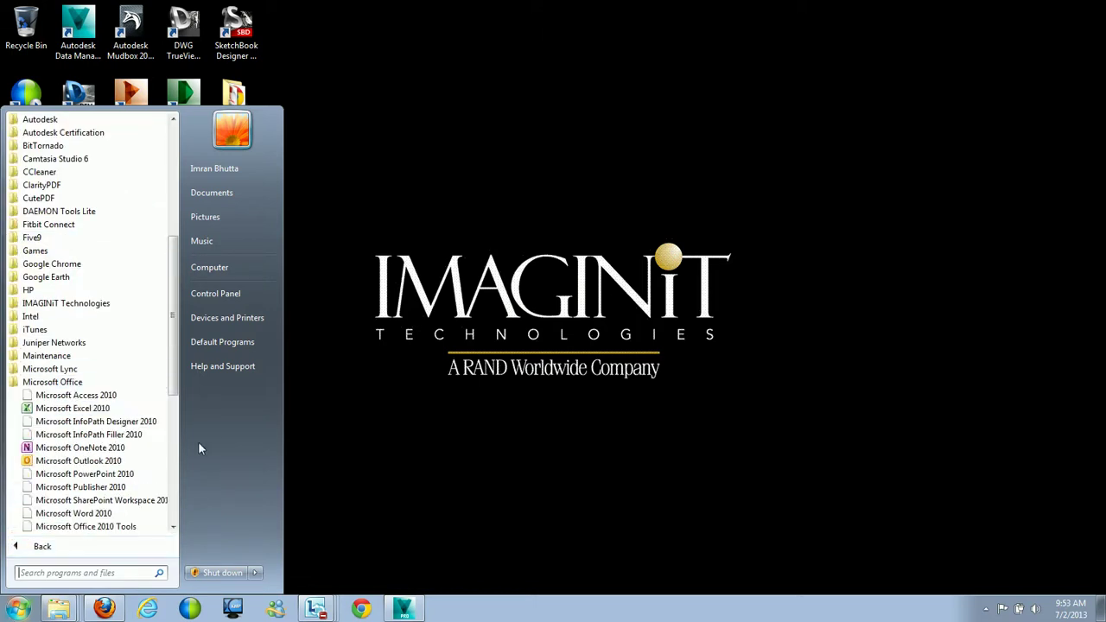
left_click(99, 408)
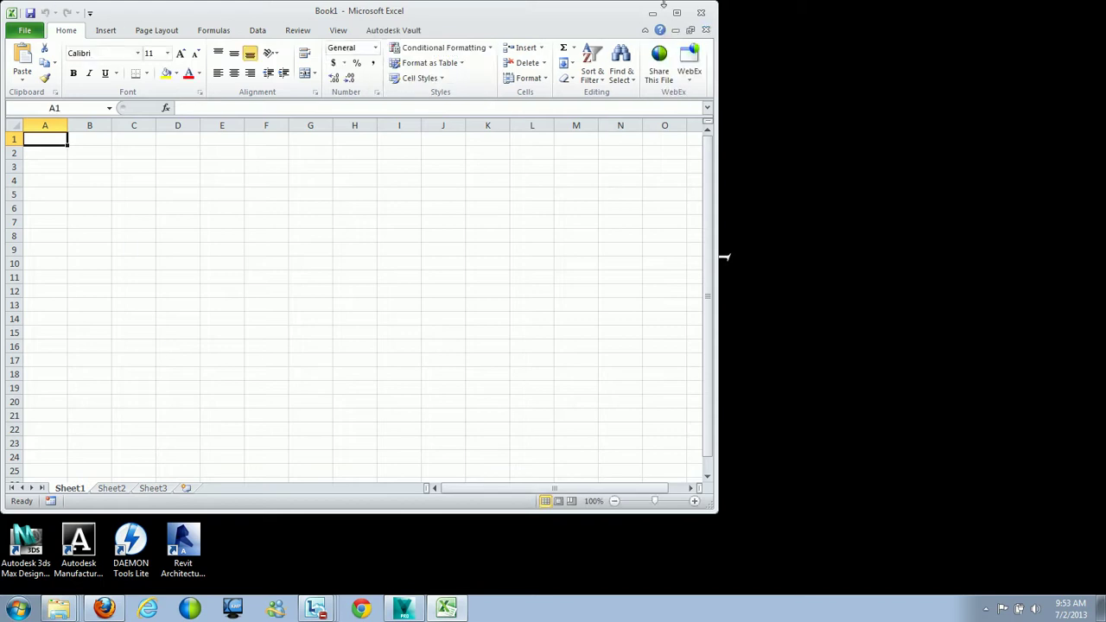
left_click(676, 12)
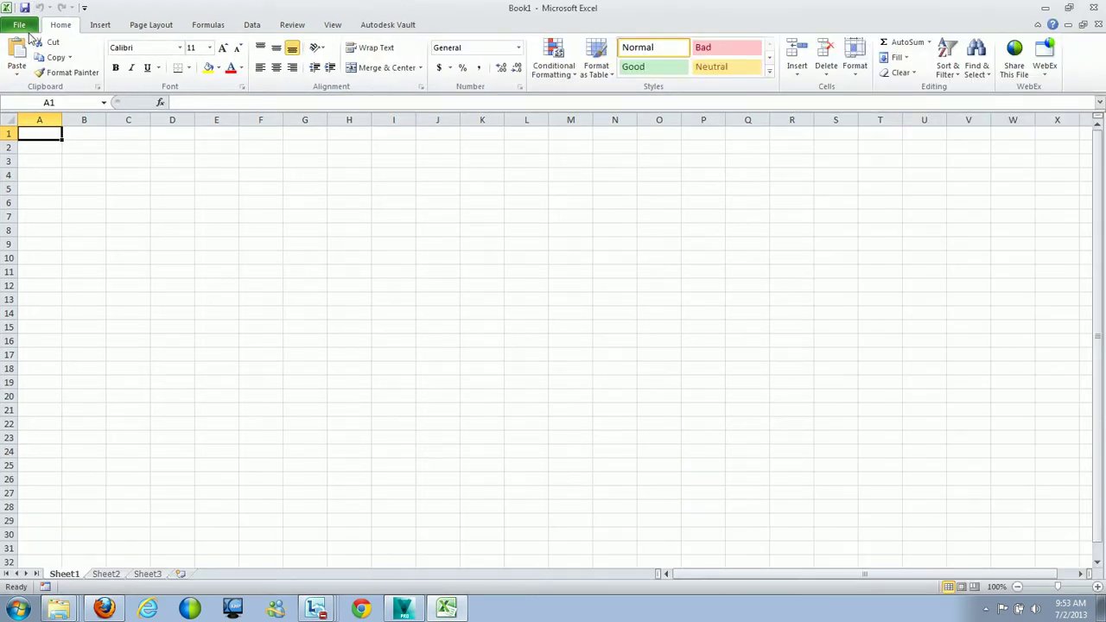
left_click(21, 25)
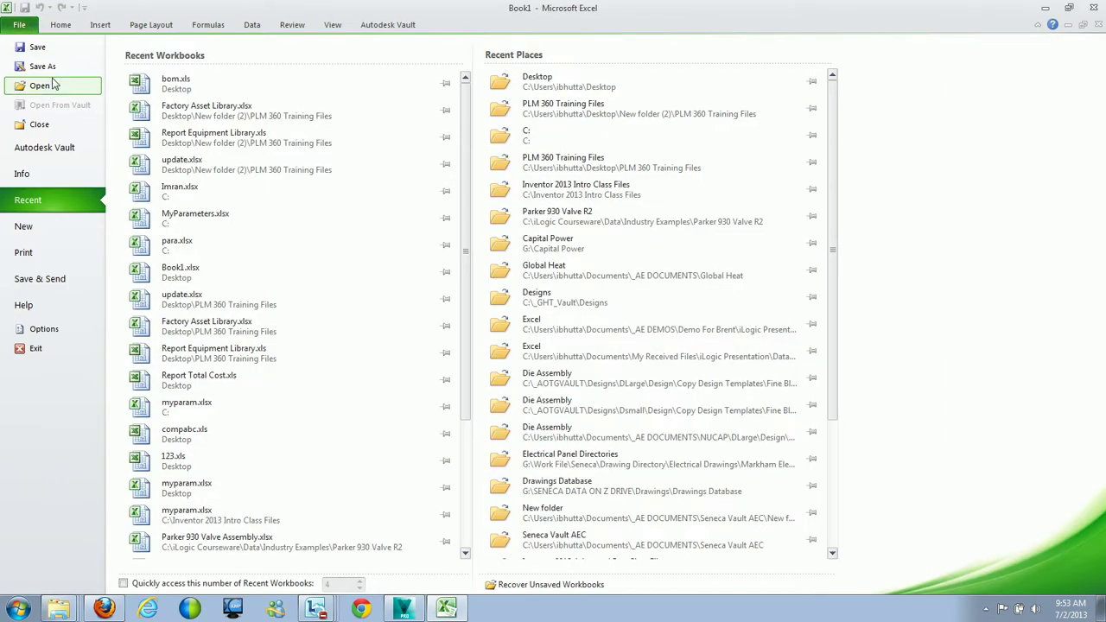
left_click(50, 84)
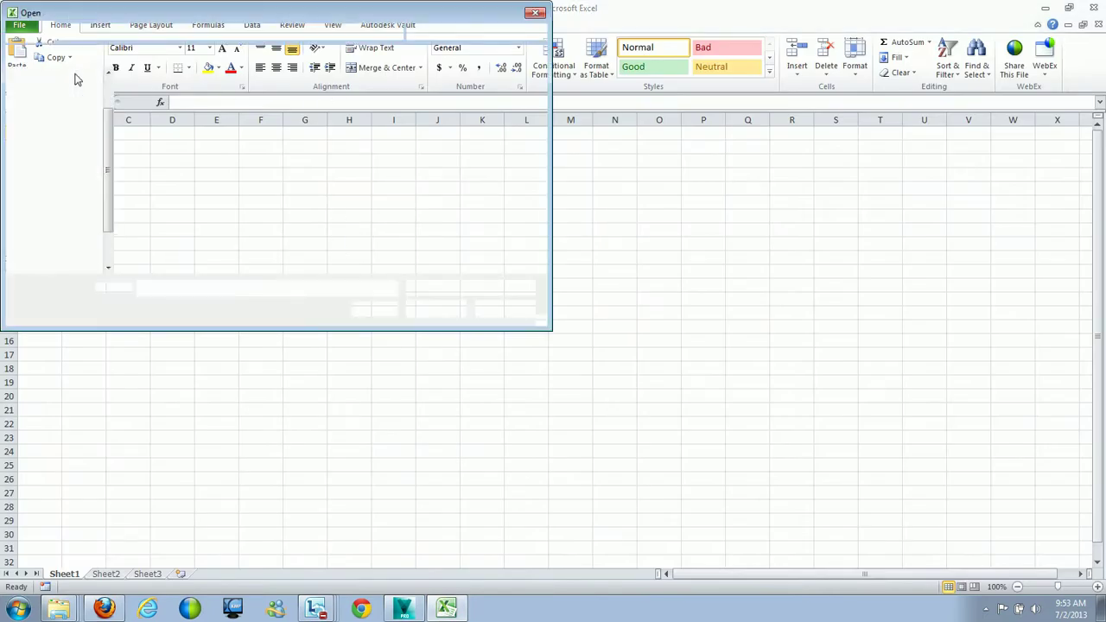
left_click(54, 123)
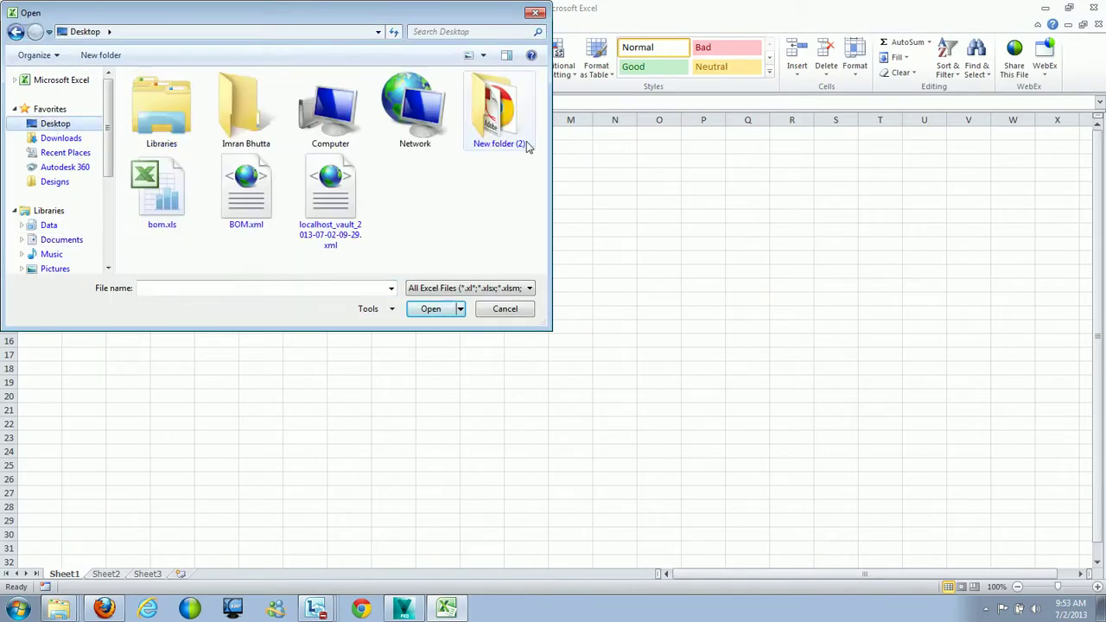
left_click(257, 197)
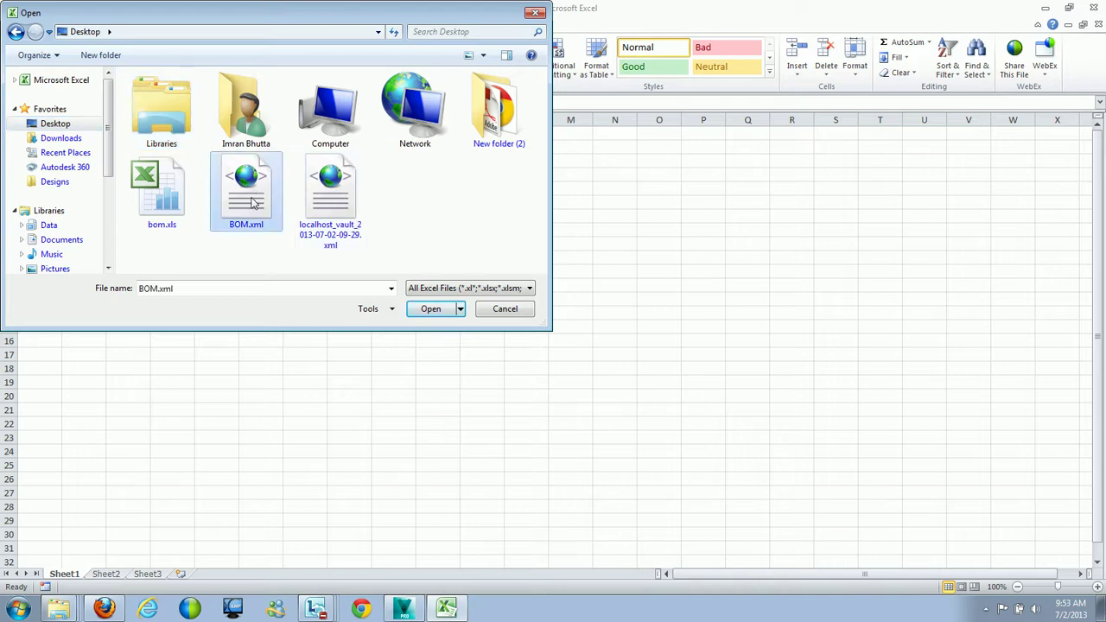
left_click(333, 220)
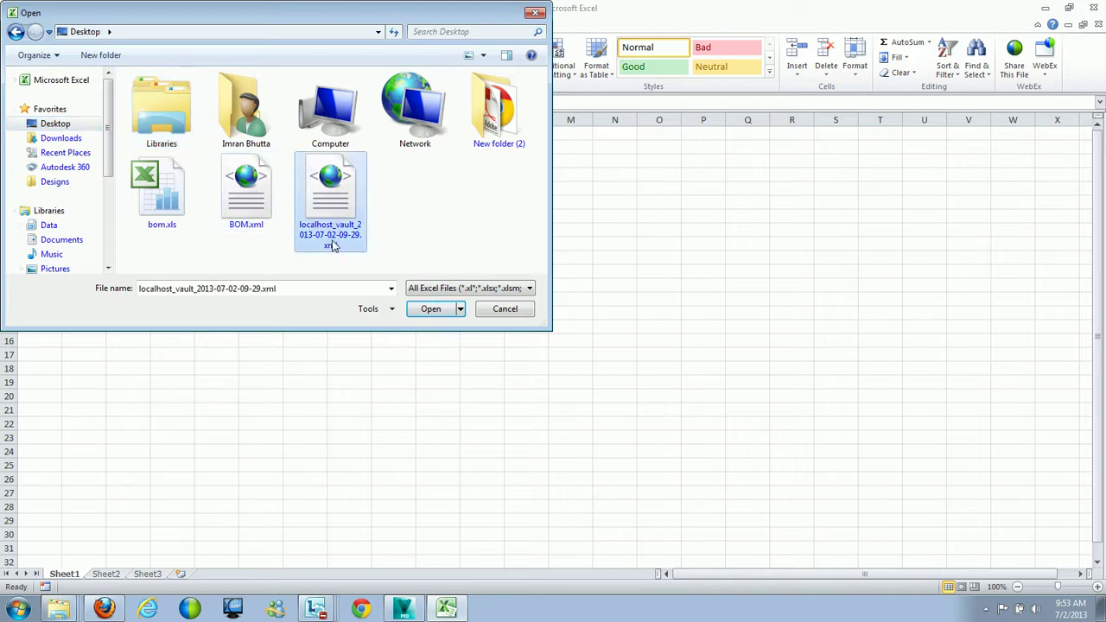
left_click(431, 308)
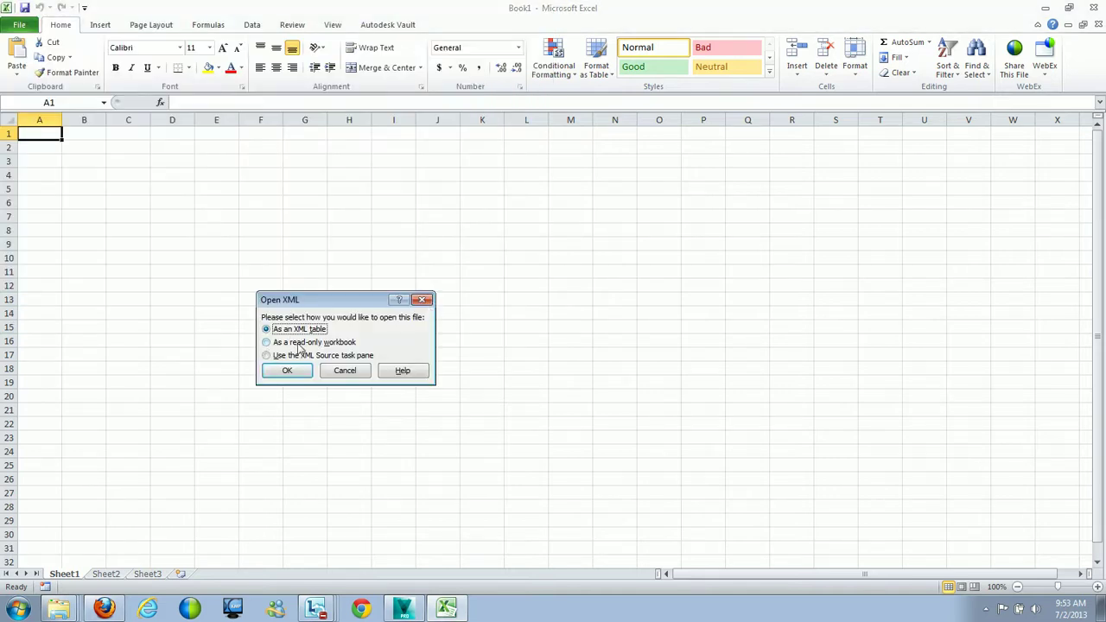
left_click(287, 371)
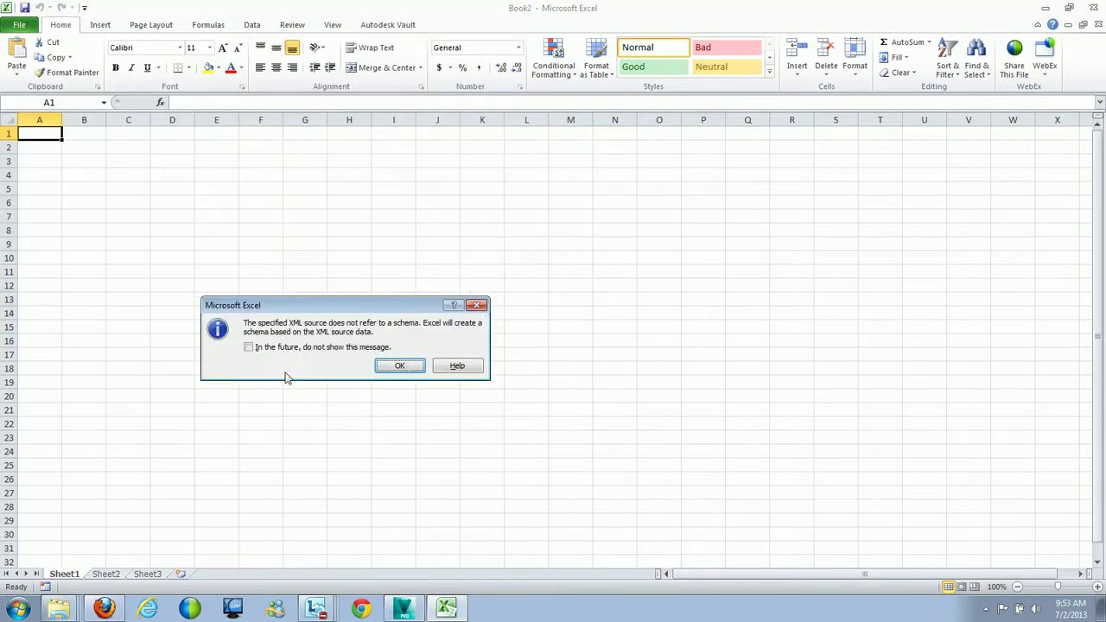
left_click(396, 365)
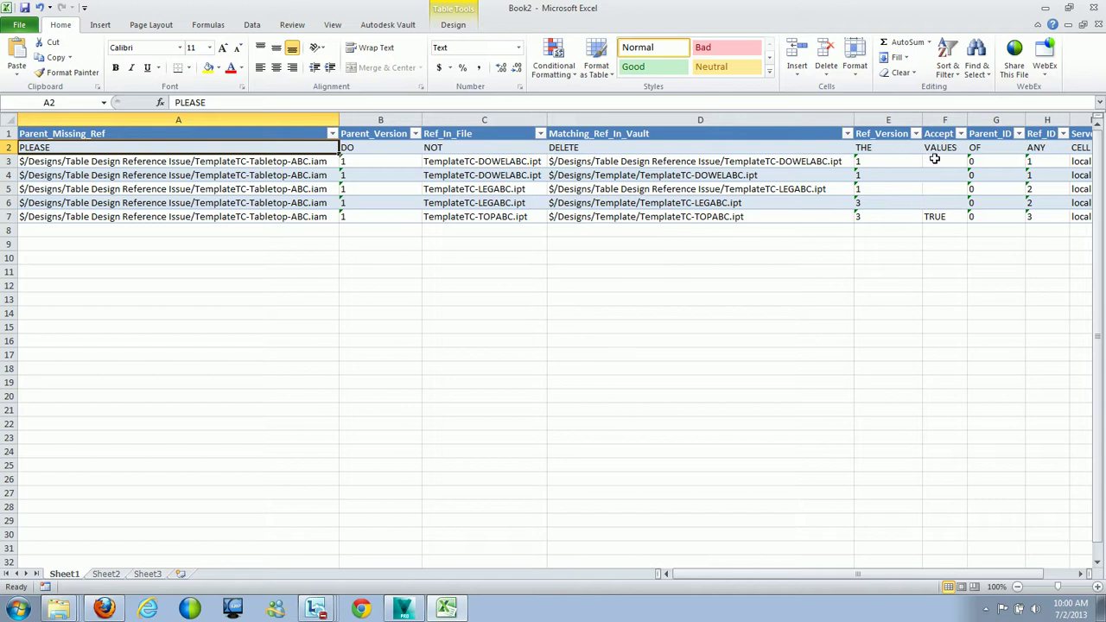
Examine all columns of the missing references table and the filter choices for Parent_Missing_Ref and Parent_Version
left_click(1080, 574)
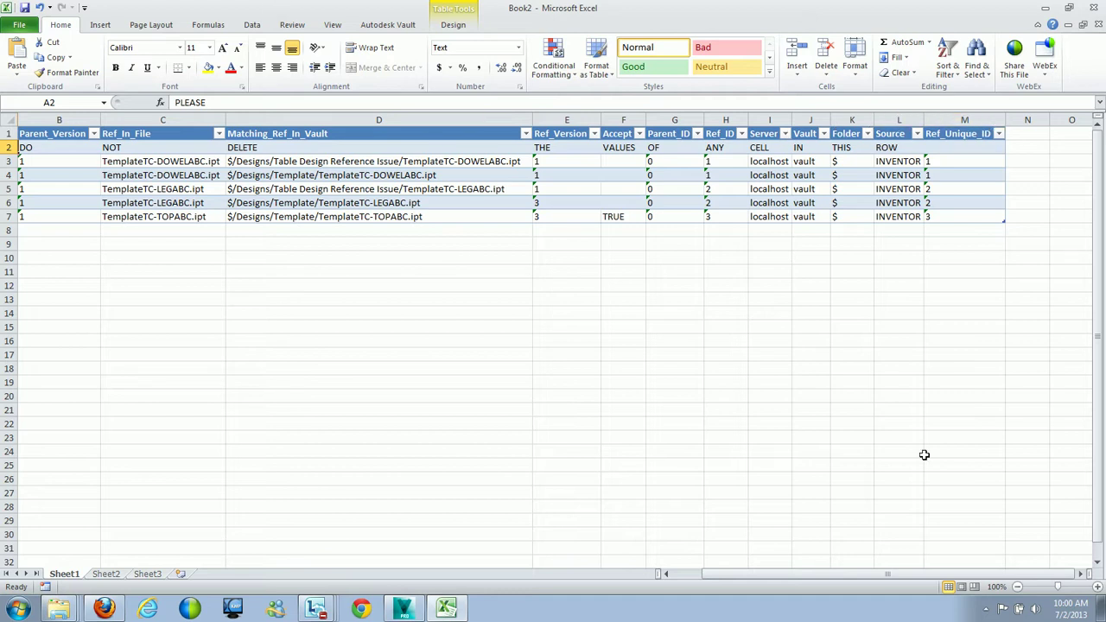
left_click_drag(922, 573, 776, 579)
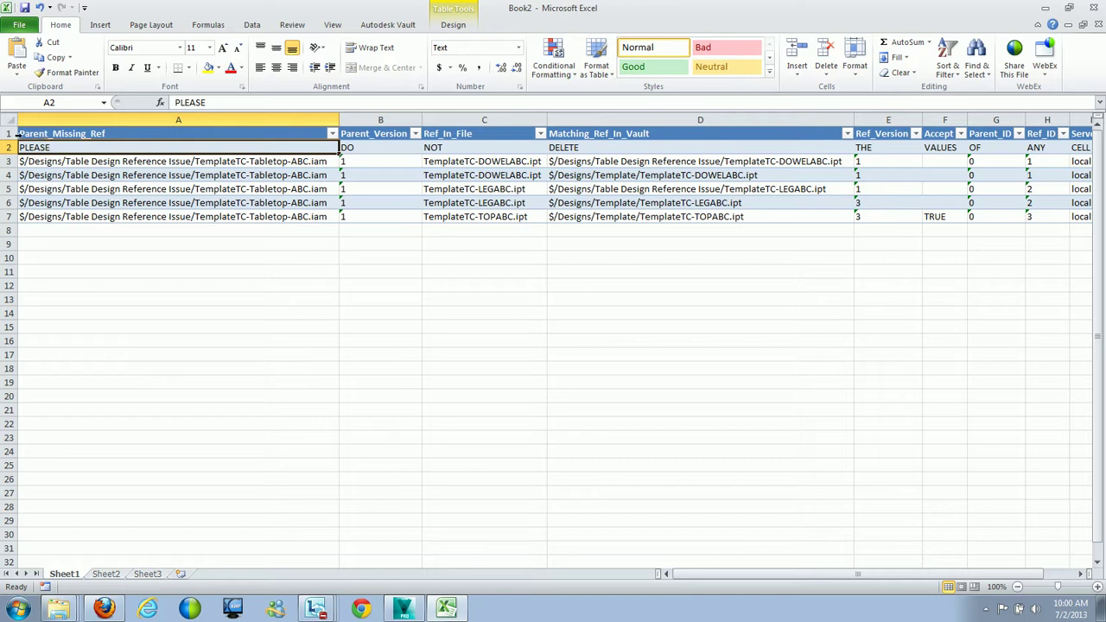
left_click(332, 134)
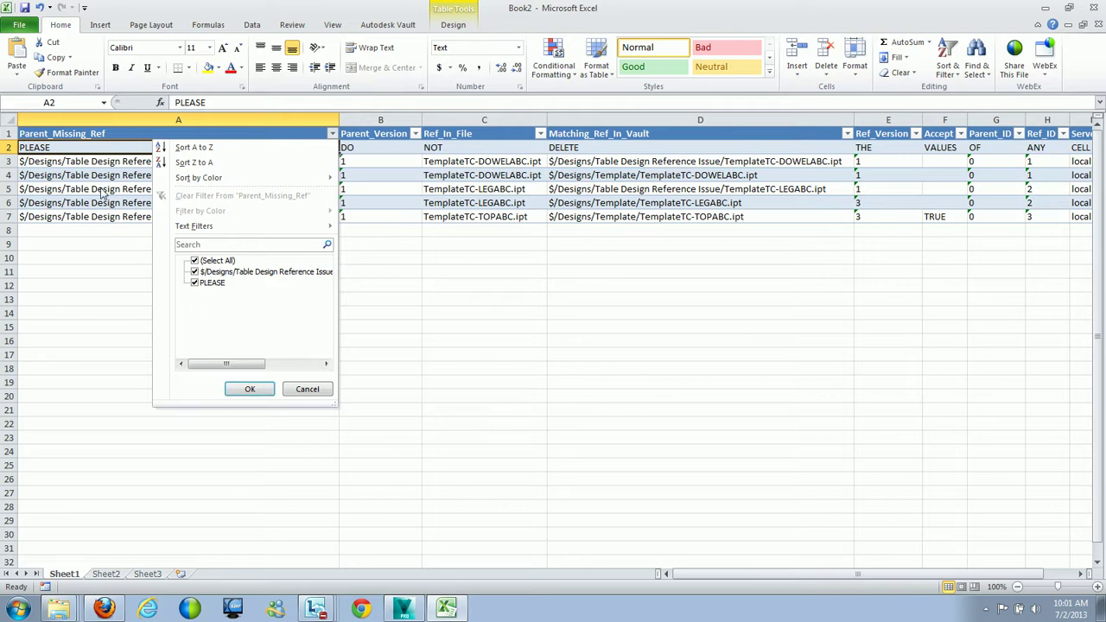
left_click(86, 252)
left_click(415, 134)
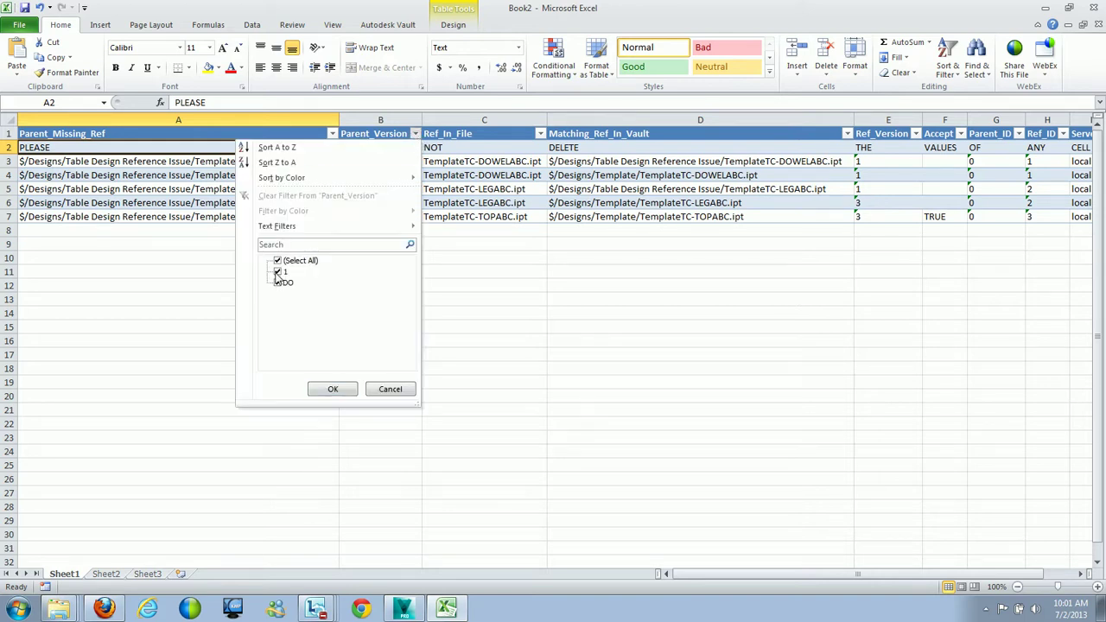
left_click(390, 389)
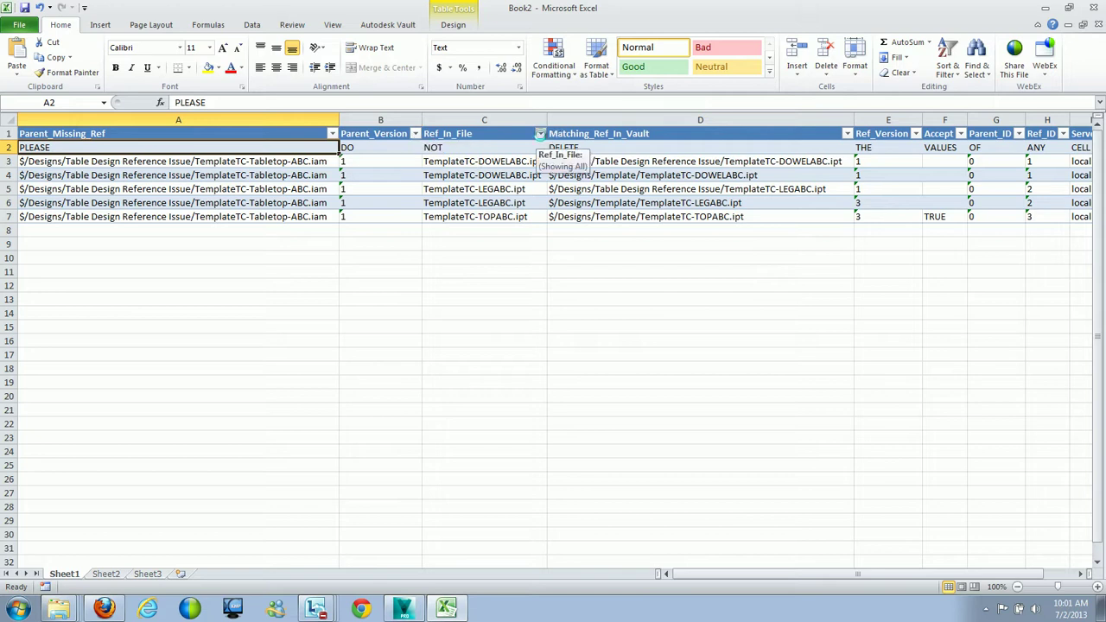
Filter the Ref_In_File column to hide TemplateTC-LEGABC.ipt and TemplateTC-TOPABC.ipt, keeping NOT and TemplateTC-DOWELABC.ipt
left_click(539, 133)
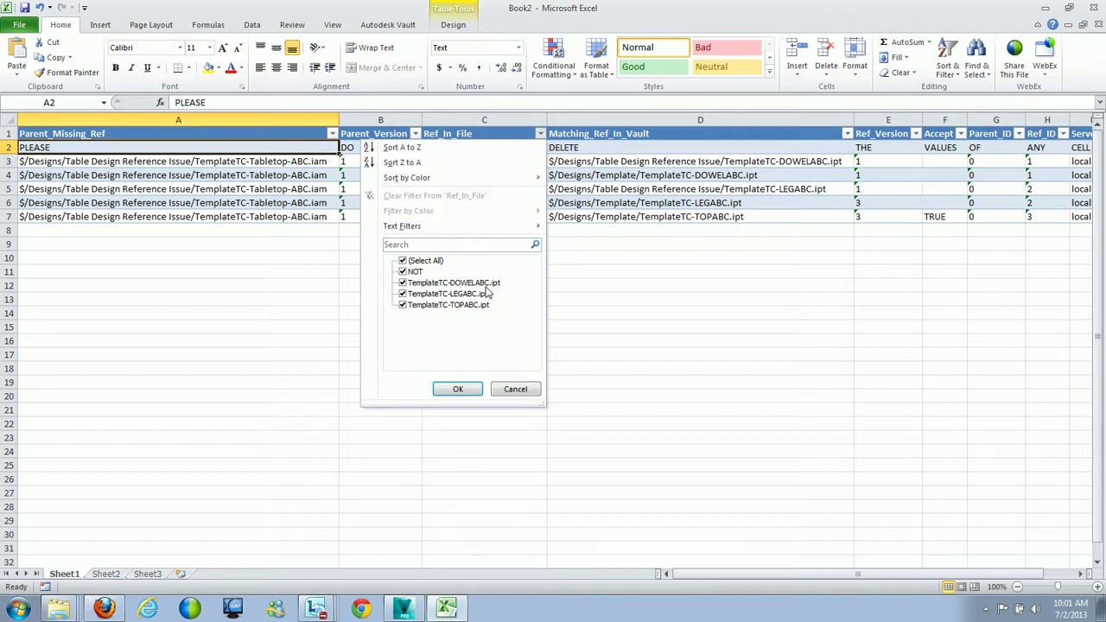
left_click(402, 304)
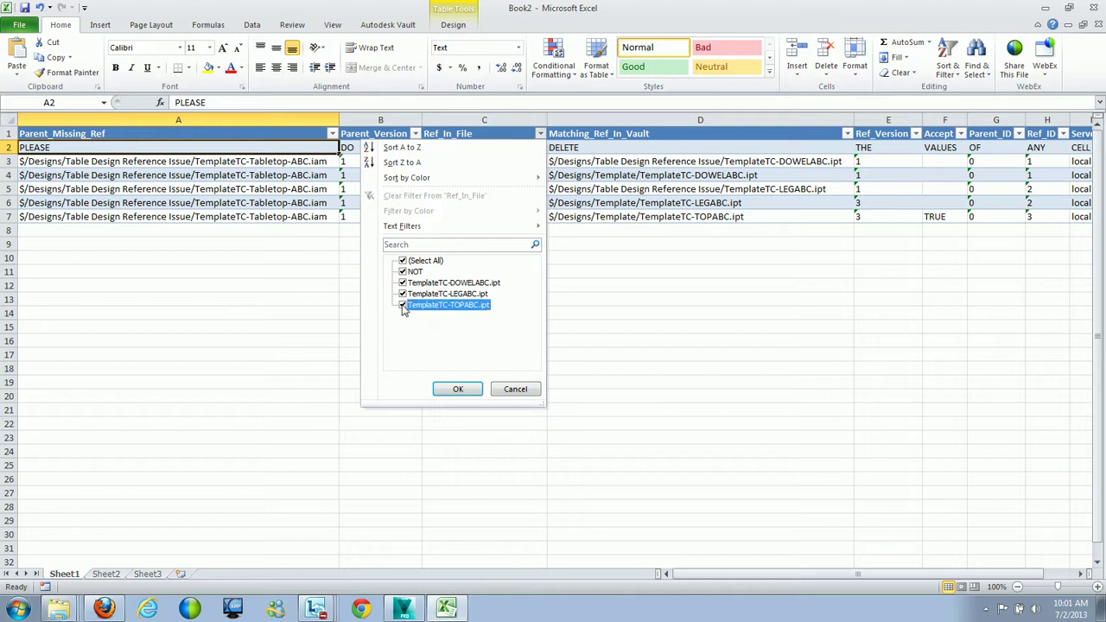
left_click(403, 294)
left_click(450, 387)
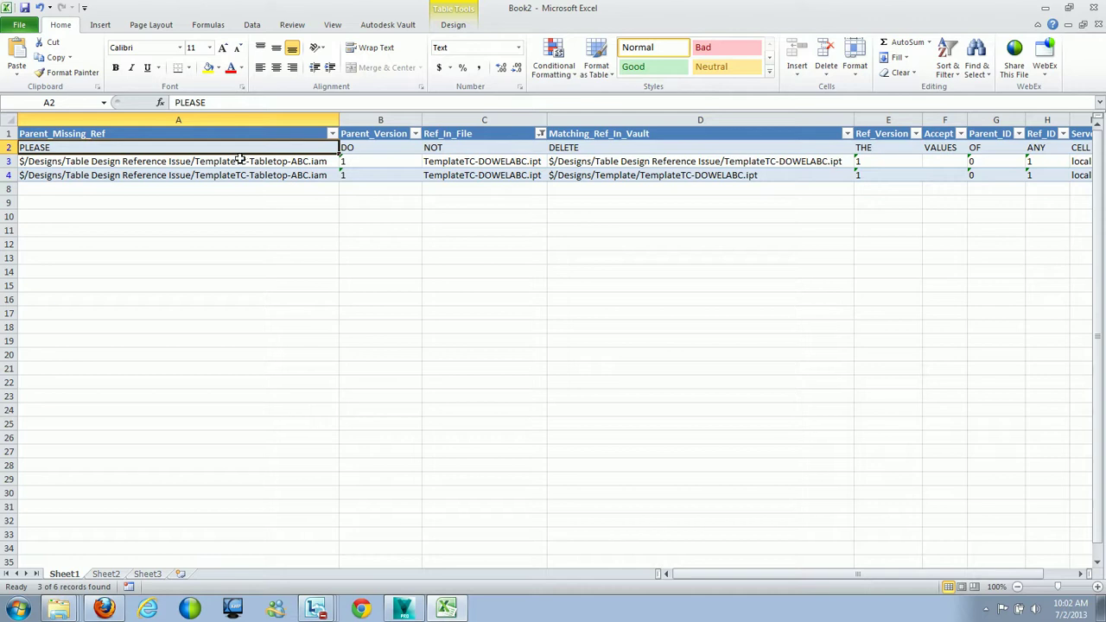
Set Accept to TRUE for the TemplateTC-DOWELABC.ipt match in the Table Design Reference Issue folder
left_click(941, 162)
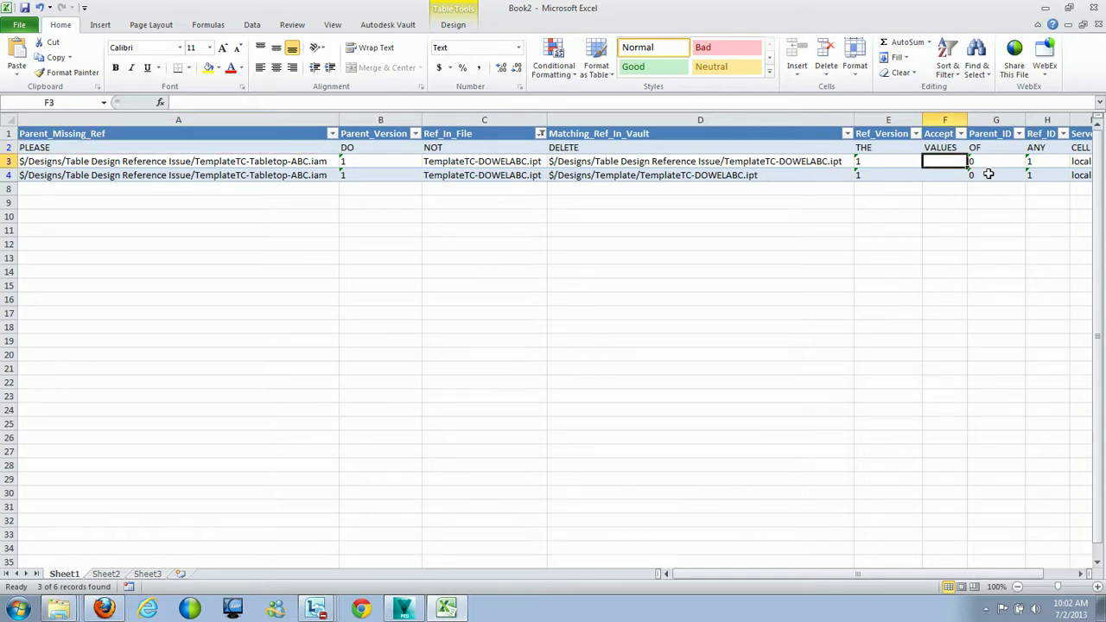
type("TRUE")
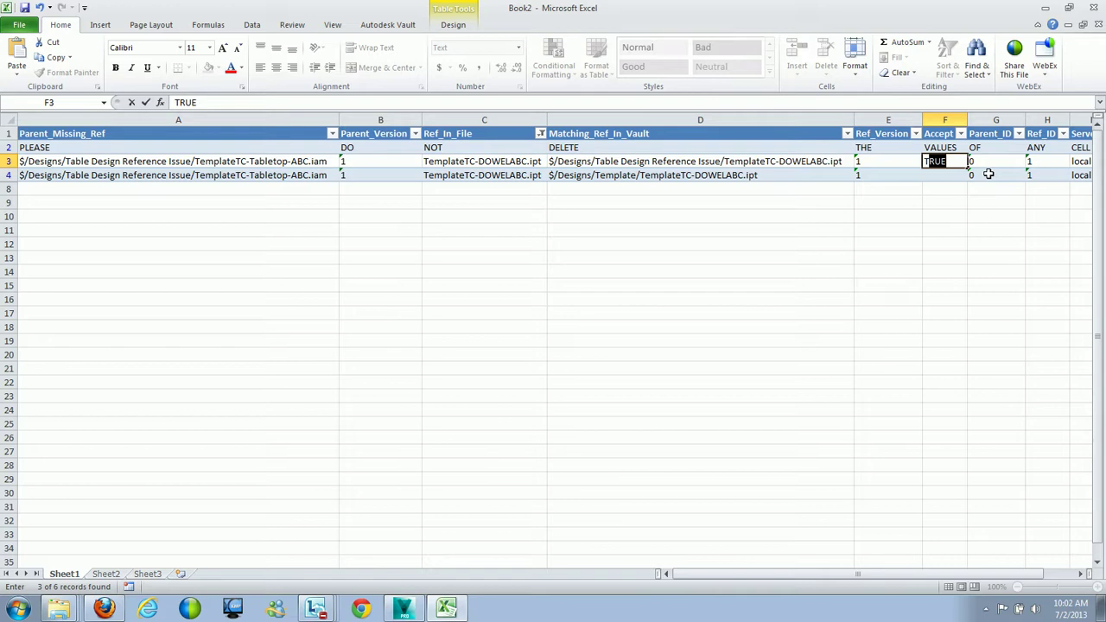
key("Return")
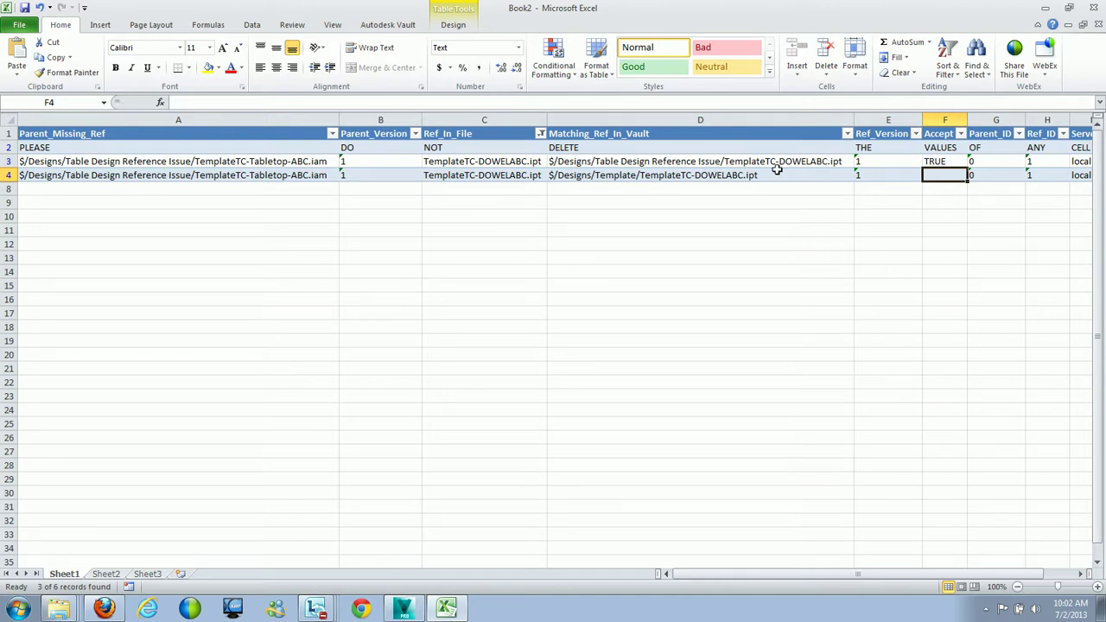
Filter Ref_In_File to NOT and TemplateTC-LEGABC.ipt, and set Accept to TRUE for its match in the Table Design Reference Issue folder
left_click(541, 135)
left_click(403, 283)
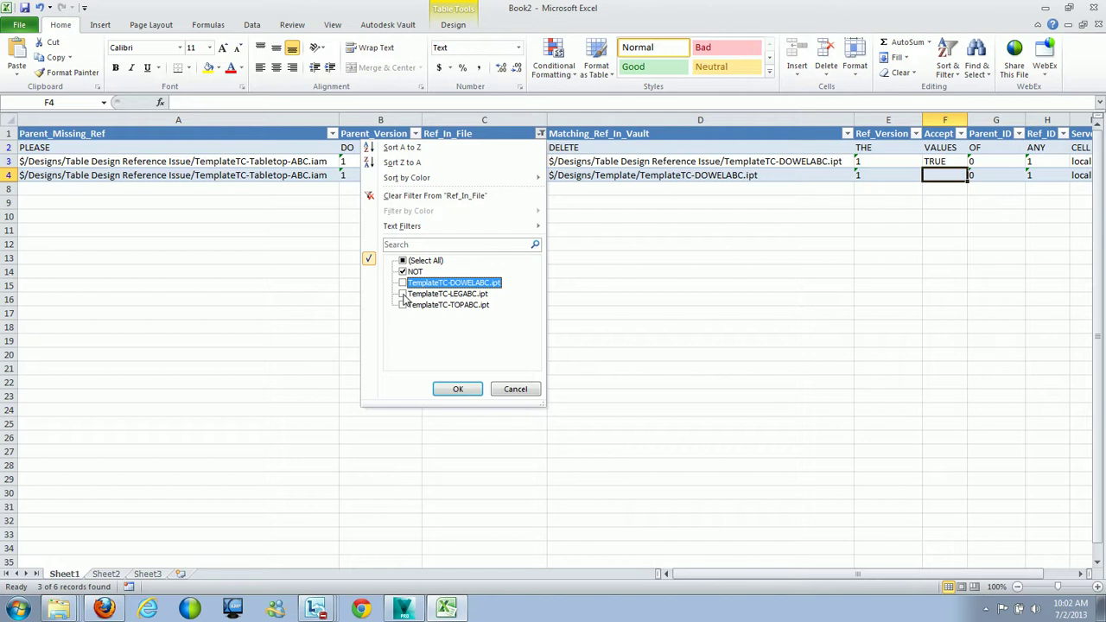
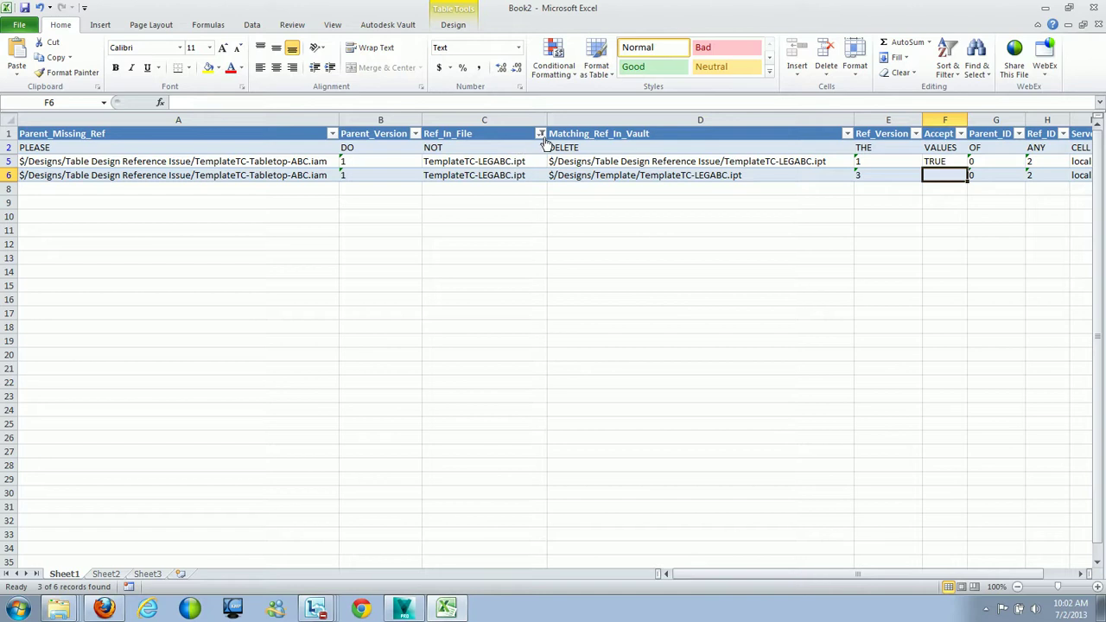
Change the Ref_In_File filter to show only NOT and TemplateTC-TOPABC.ipt
left_click(540, 134)
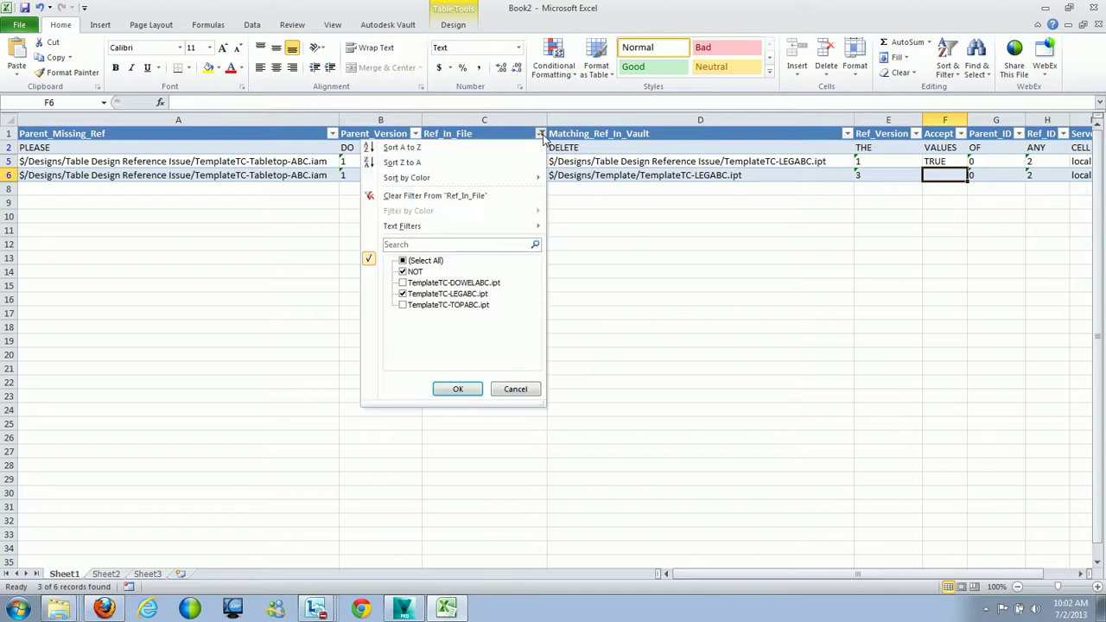
left_click(402, 305)
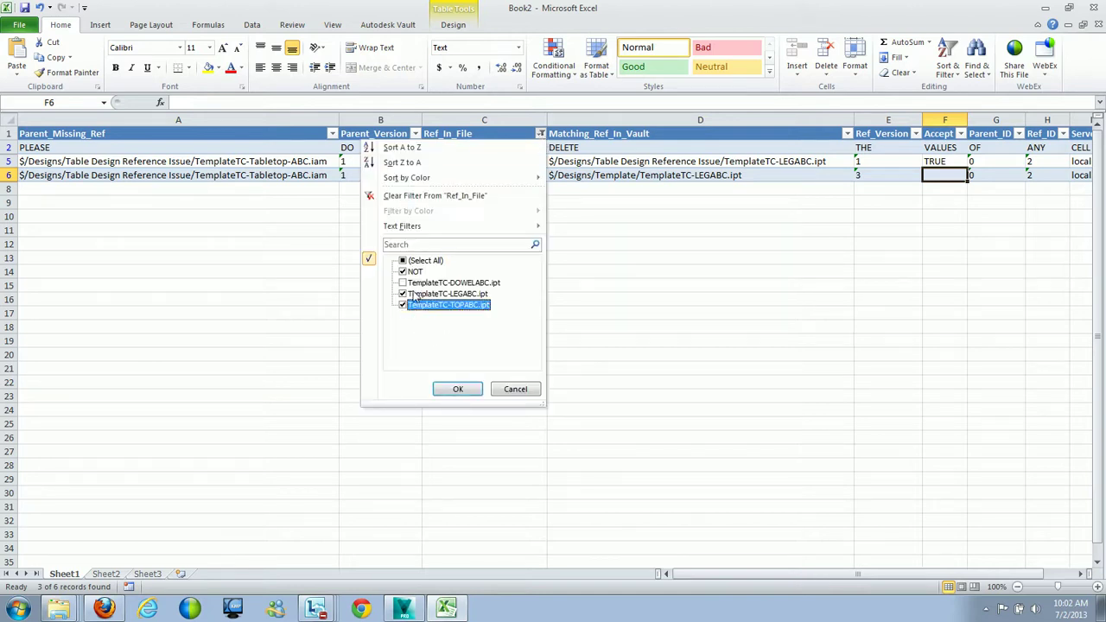
left_click(402, 294)
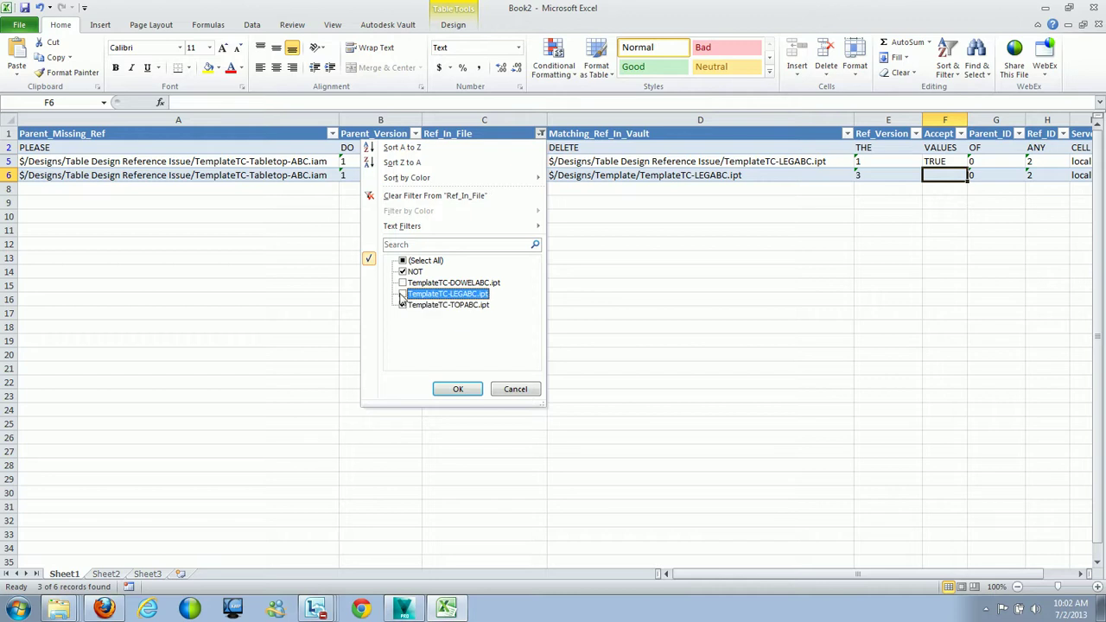
left_click(461, 389)
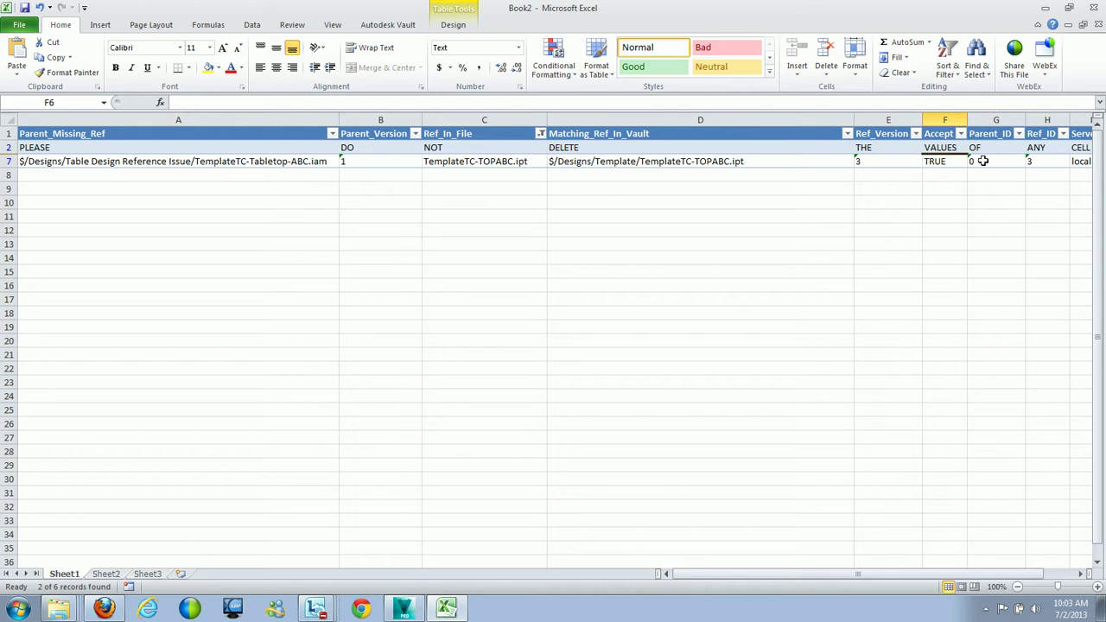
left_click(1044, 8)
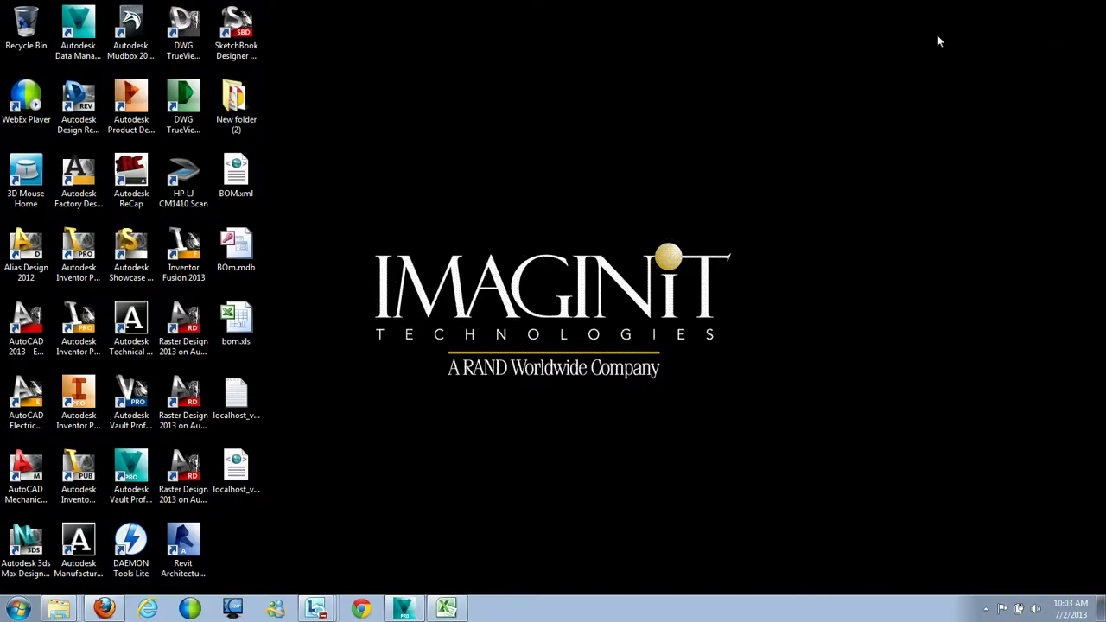
double_click(247, 393)
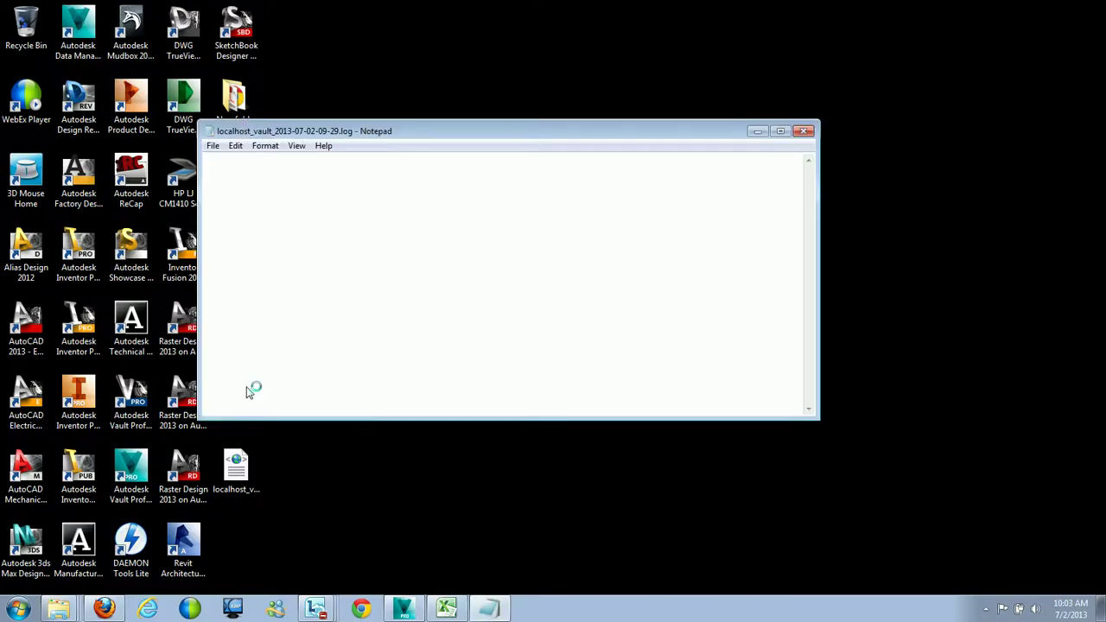
Search the log for "table design reference issue"
key("ctrl+f")
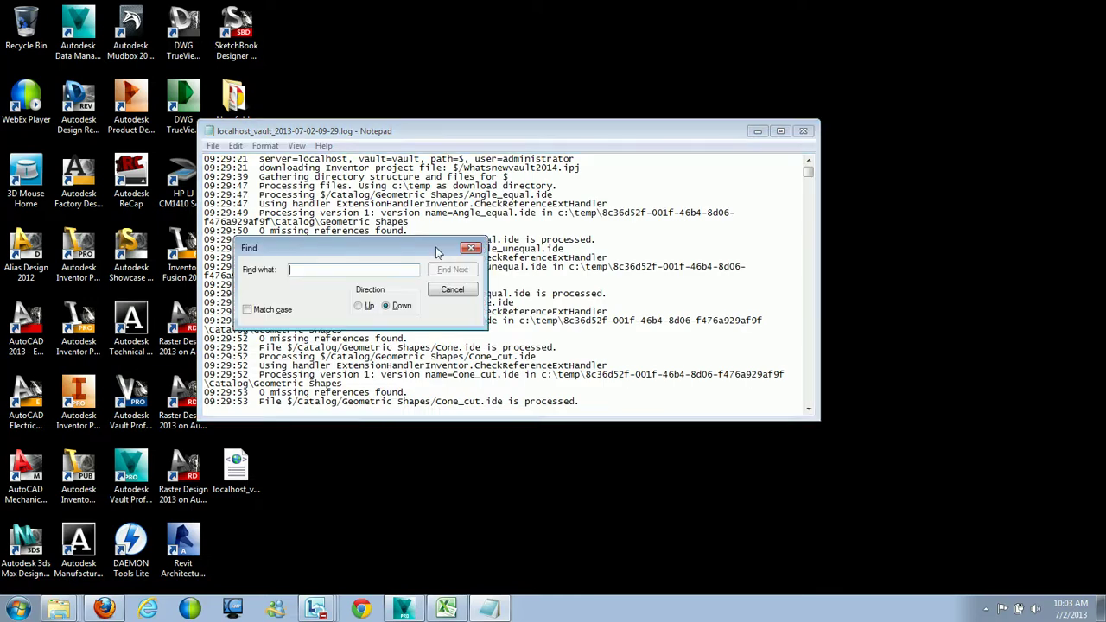
type("table design")
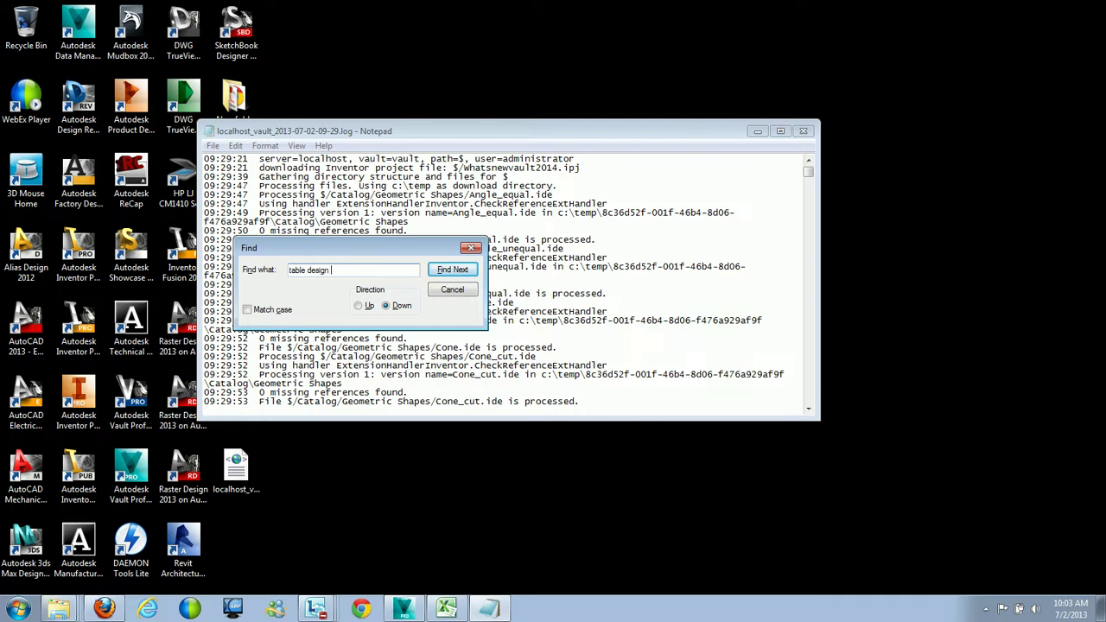
type(" reference issue")
key("Return")
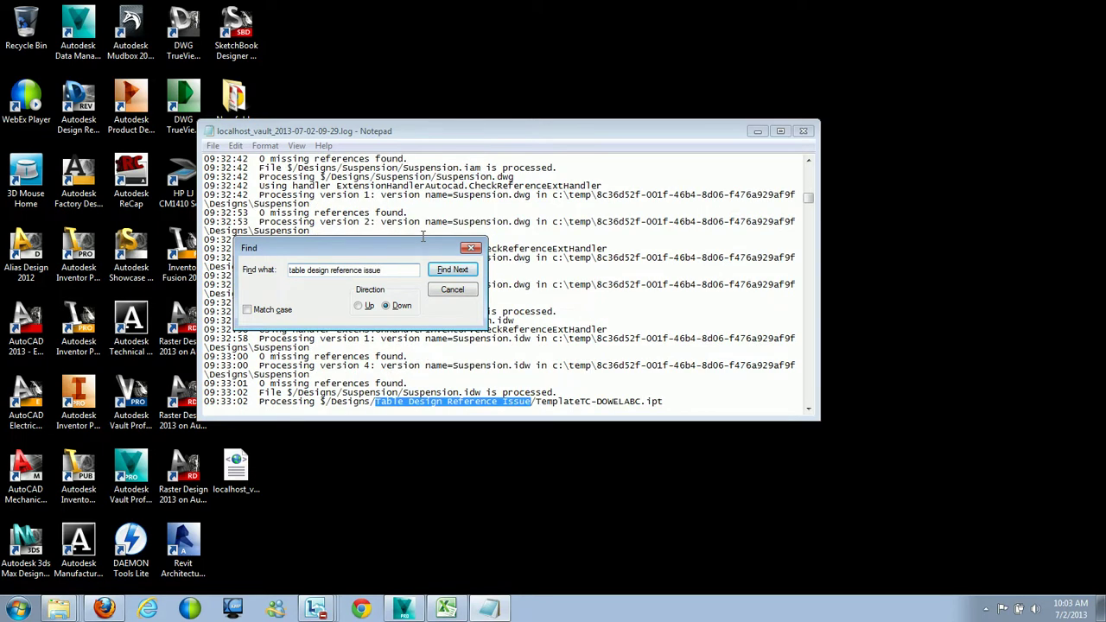
left_click(451, 290)
Examine the log entries for the Table Design Reference Issue files, especially the missing references of TemplateTC-Tabletop-ABC.iam and the TemplateTC-TOPABC.ipt match
scroll(425, 294, "down", 3)
scroll(328, 341, "down", 9)
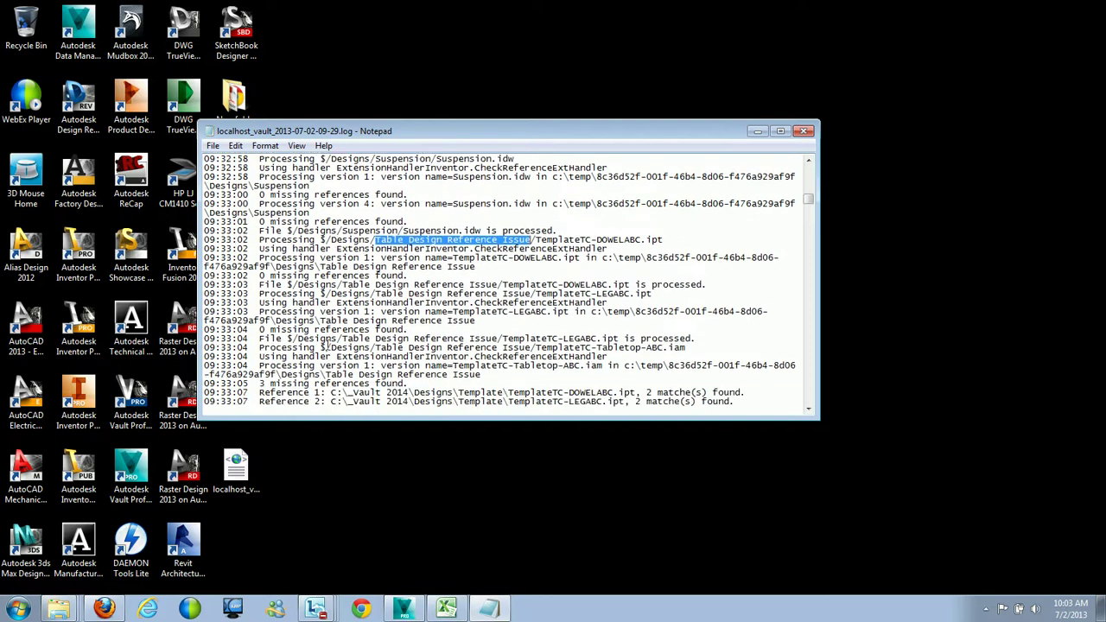
scroll(304, 337, "up", 4)
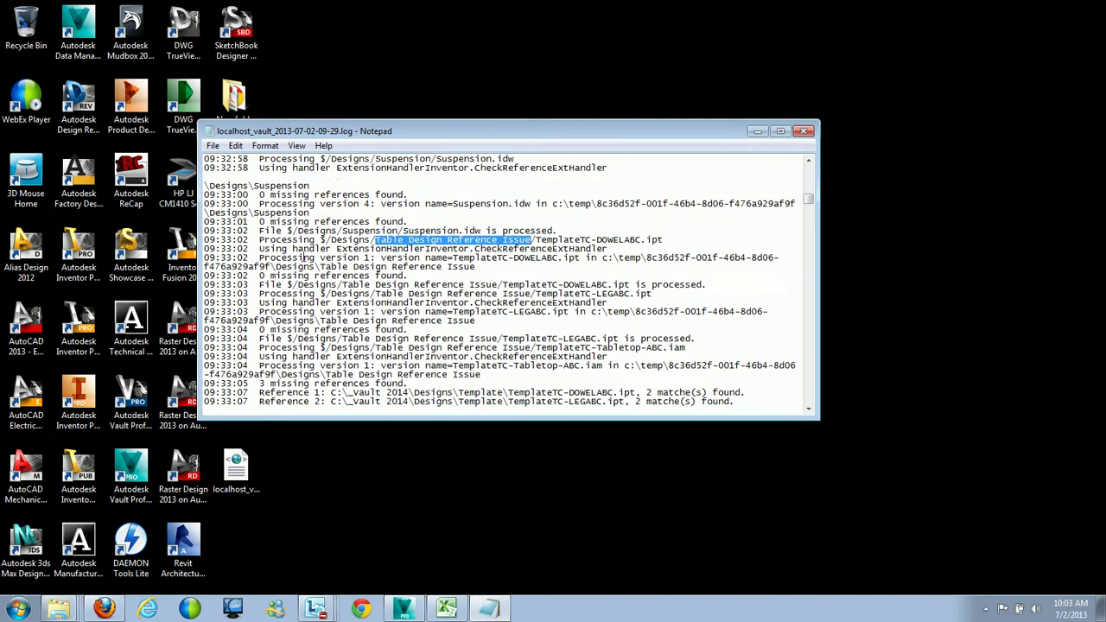
scroll(303, 242, "up", 2)
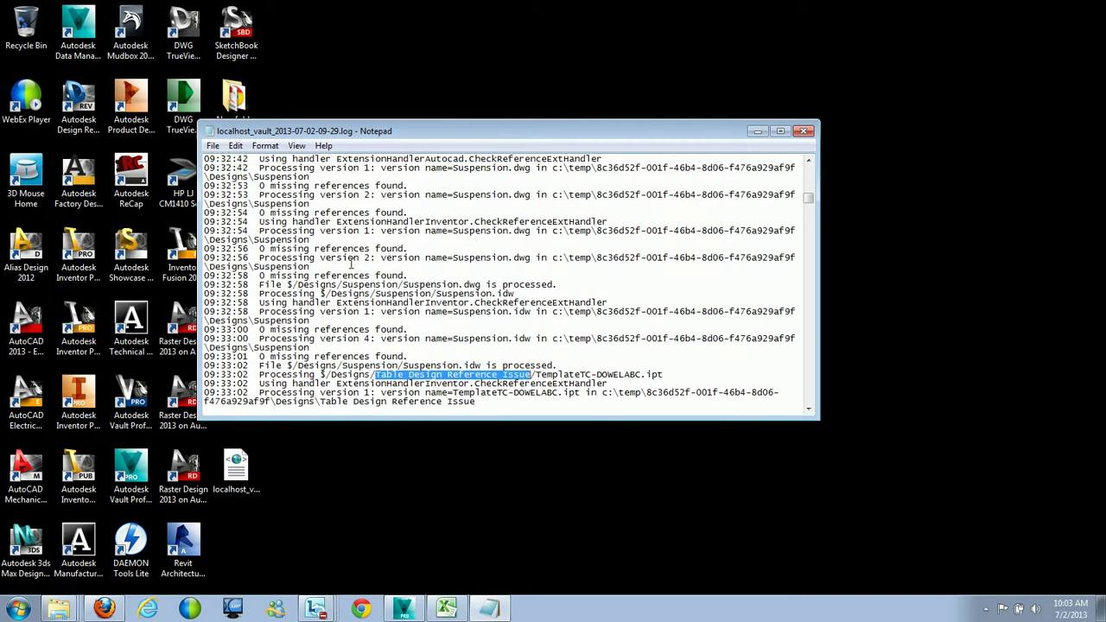
scroll(244, 212, "down", 3)
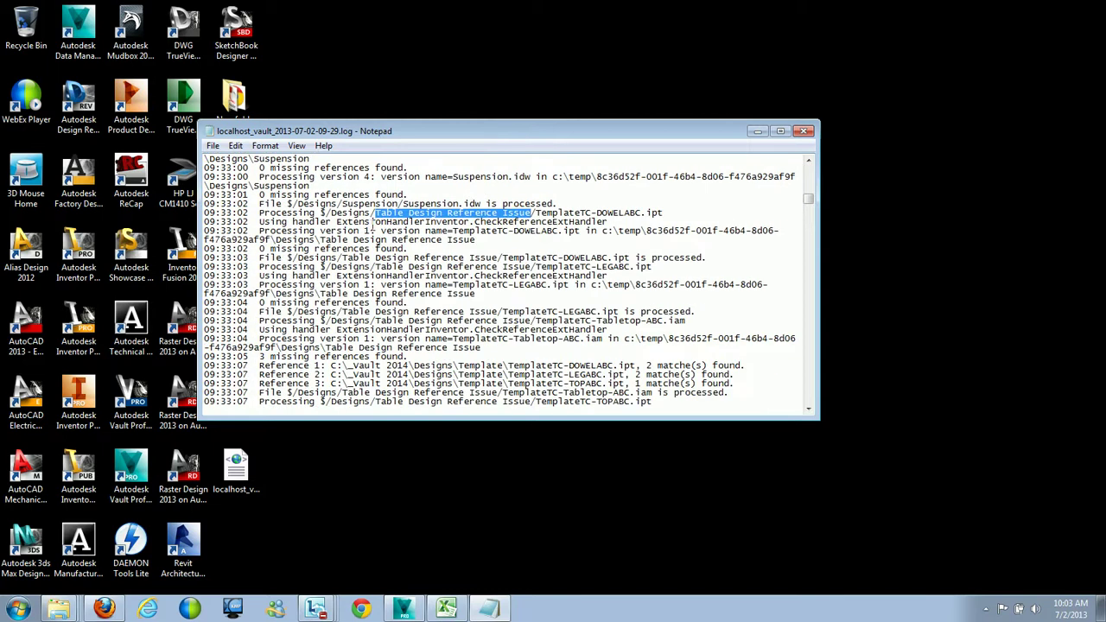
left_click_drag(259, 356, 421, 356)
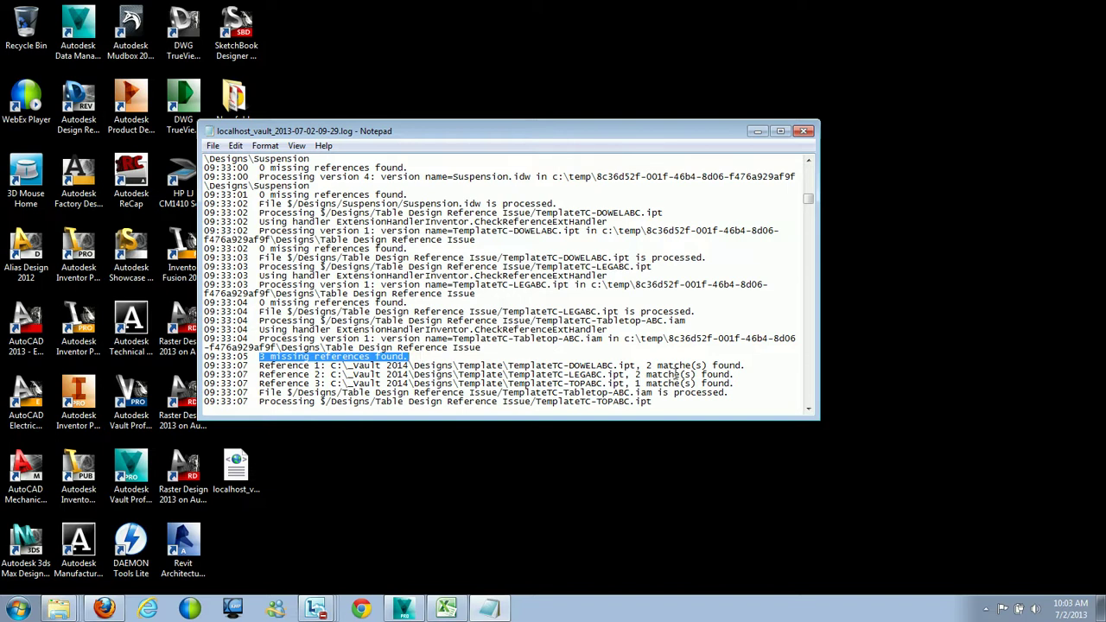
left_click_drag(629, 374, 260, 382)
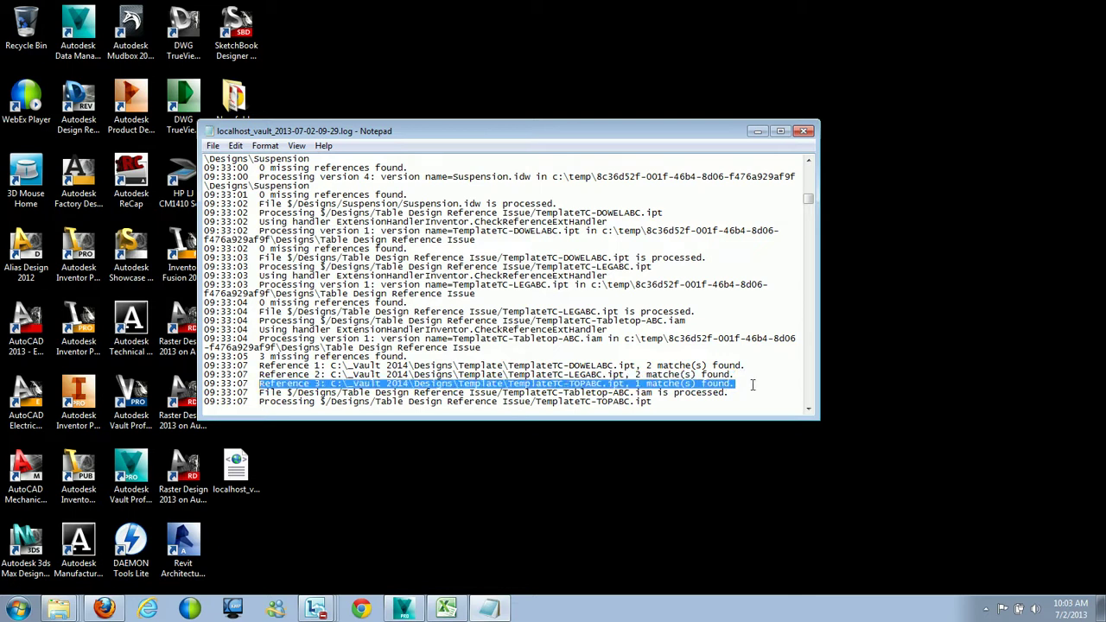
left_click(612, 383)
left_click_drag(464, 383, 495, 384)
left_click(453, 347)
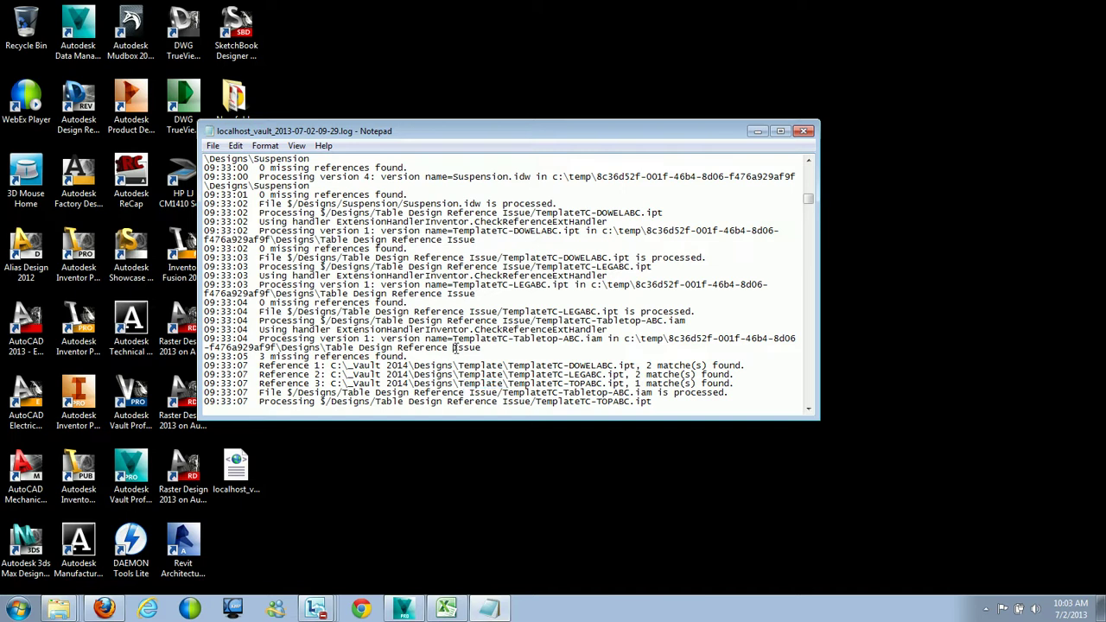
Switch to Vault Professional and check for TemplateTC-TOPABC.ipt in the Table Design Reference Issue folder
left_click(401, 612)
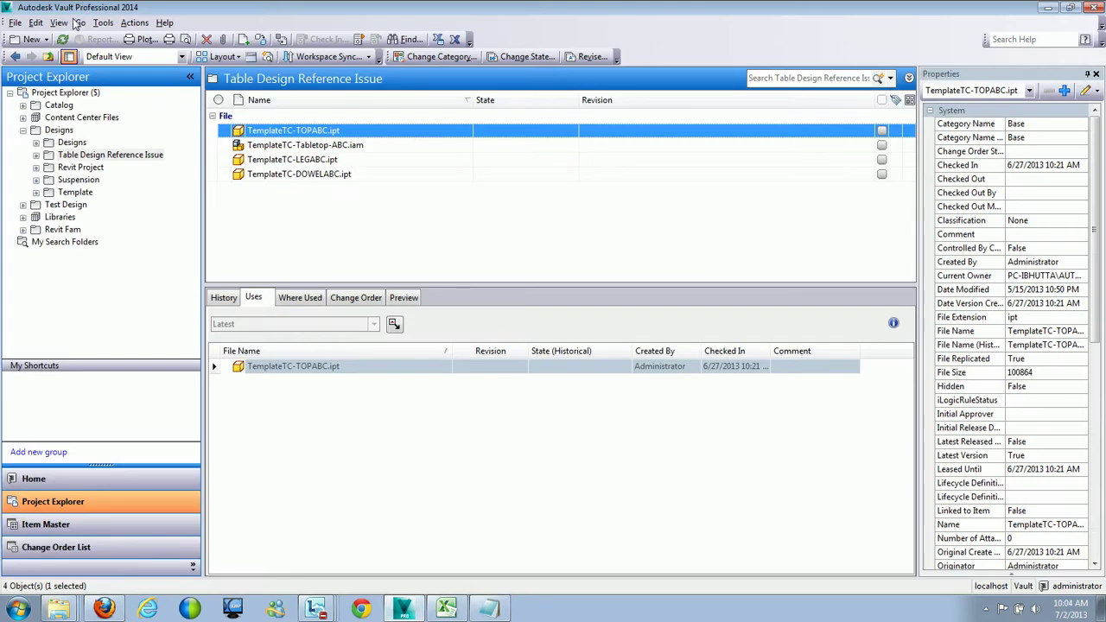
left_click(82, 154)
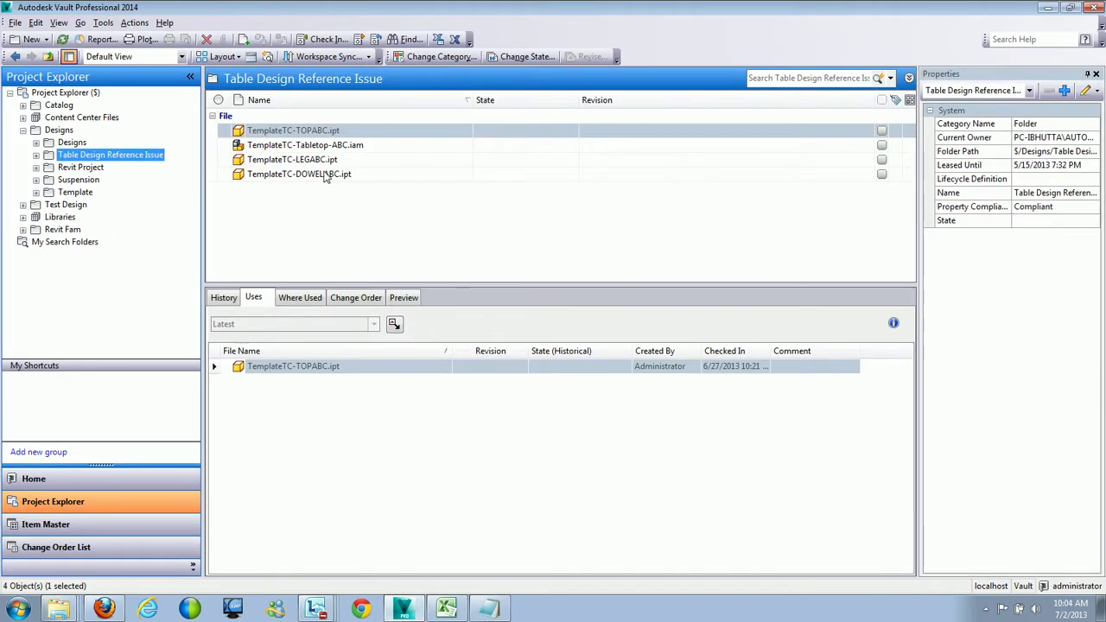
left_click(299, 134)
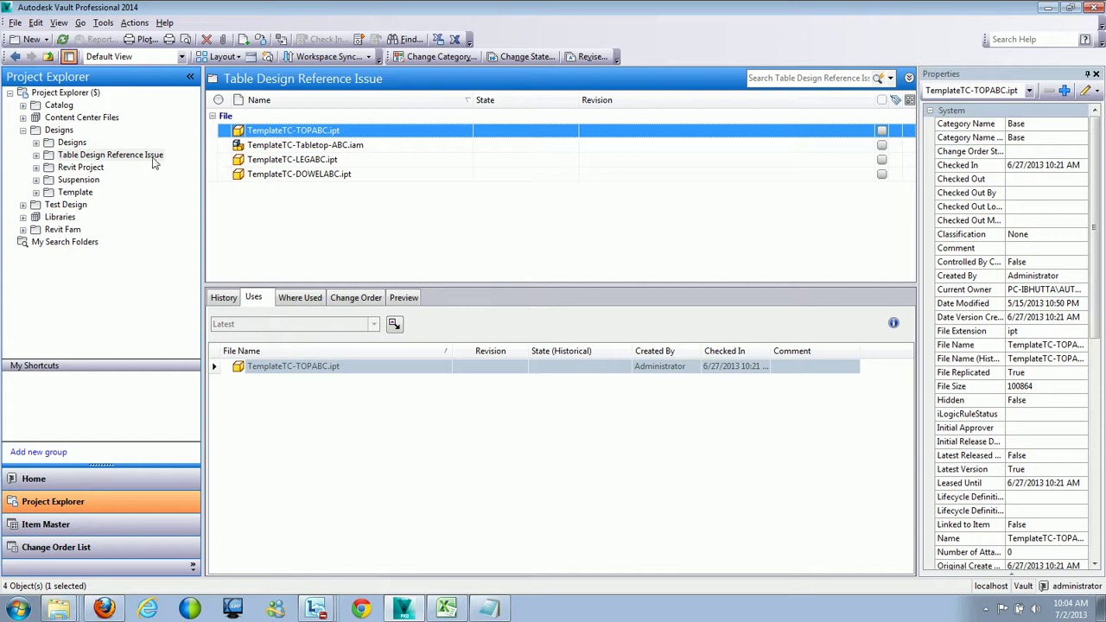
Return to the Excel workbook and add TemplateTC-DOWELABC.ipt to the values shown by the Ref_In_File filter
left_click(445, 609)
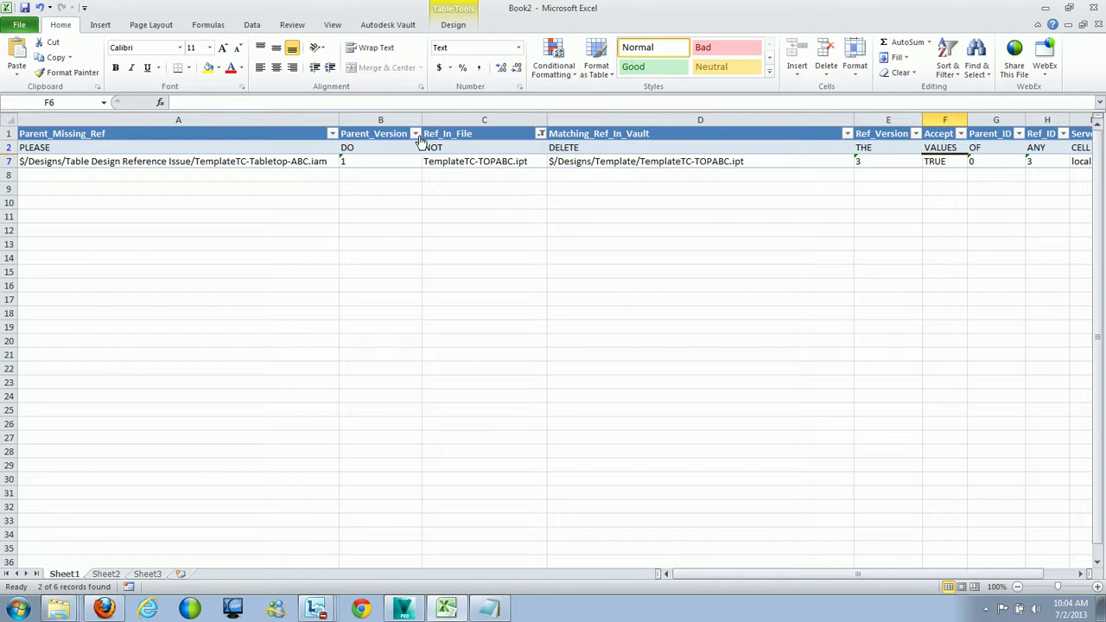
left_click(540, 133)
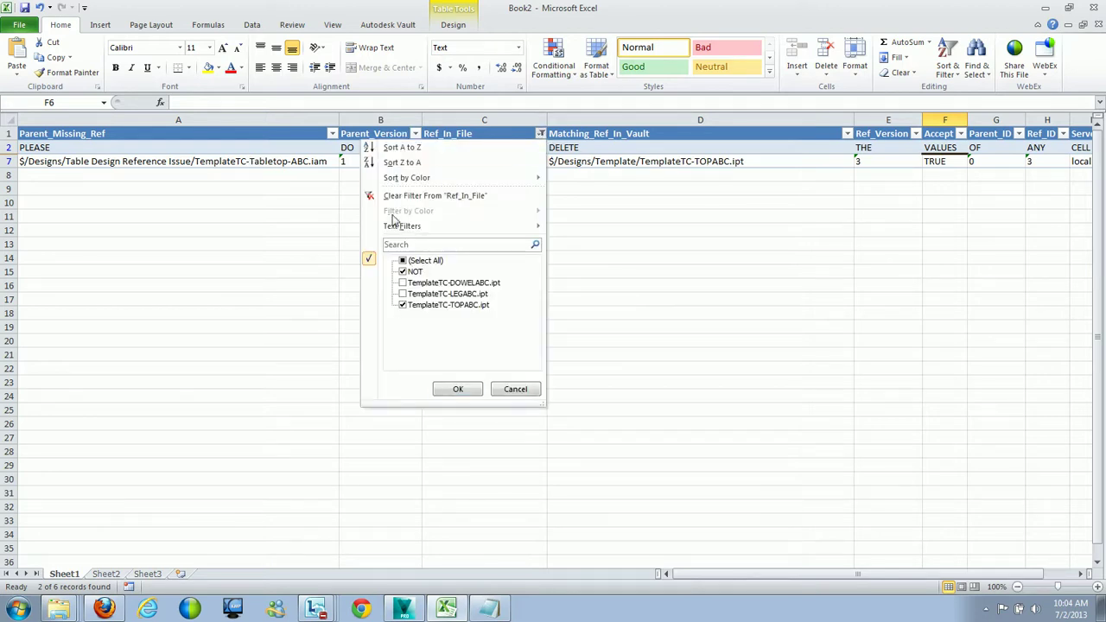
left_click(402, 282)
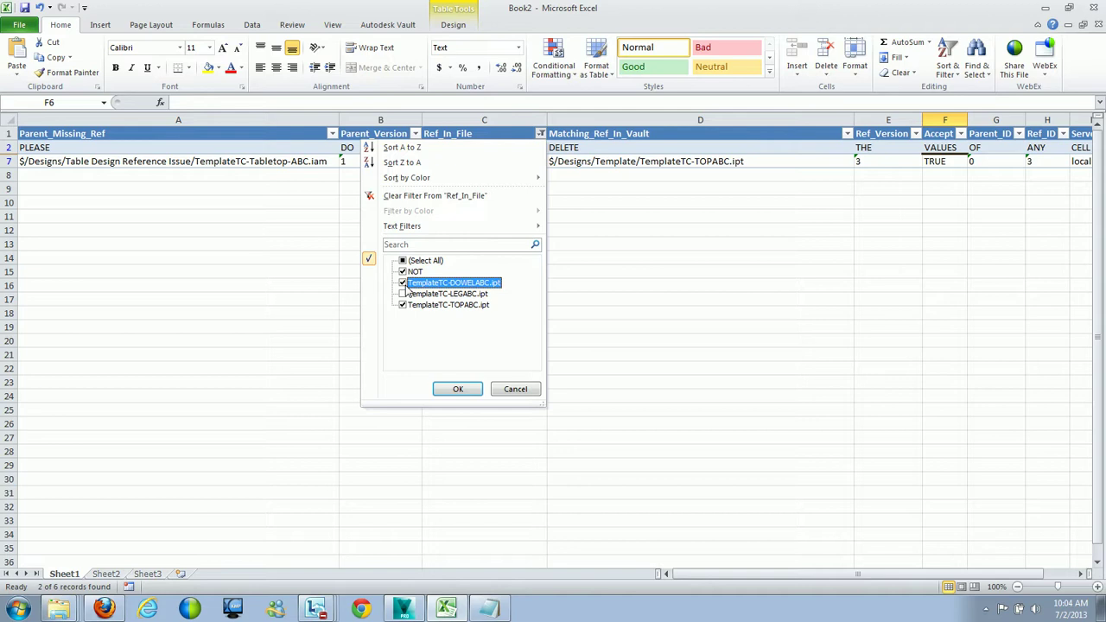
left_click(458, 389)
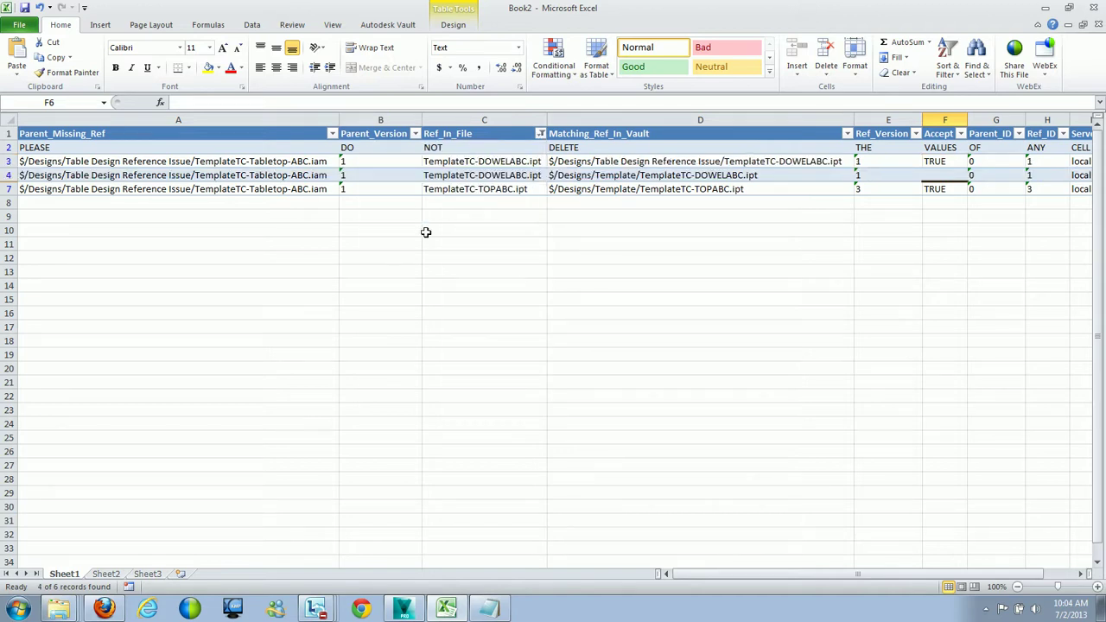
Replace the $/Designs/Template path in the TemplateTC-TOPABC.ipt match with $/Designs/Table Design Reference Issue, copied from the accepted TemplateTC-DOWELABC.ipt match
left_click(674, 162)
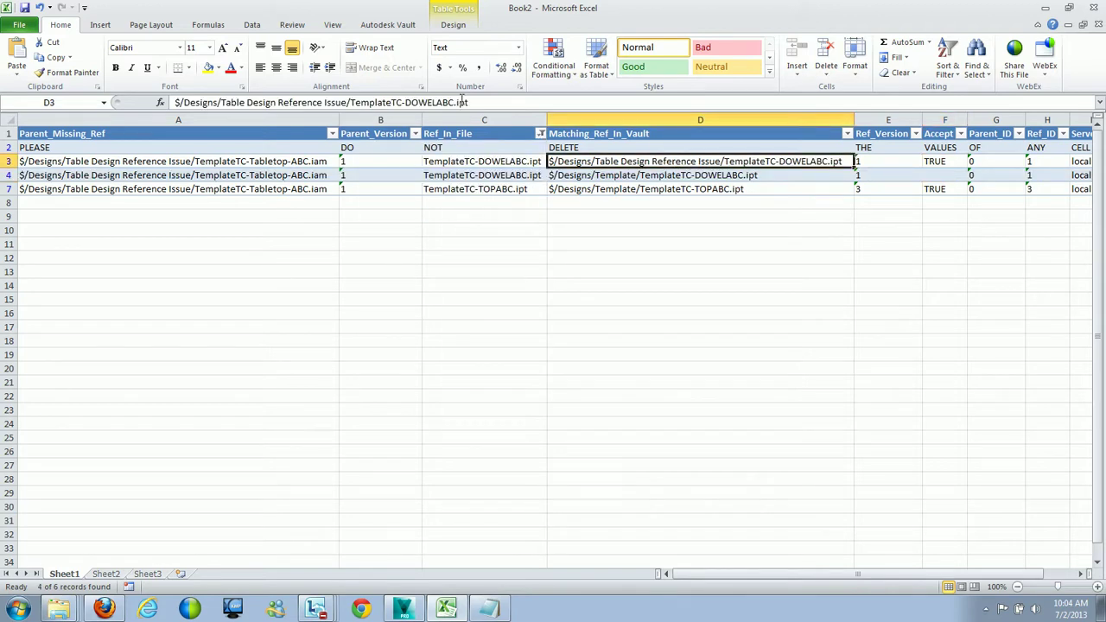
left_click(347, 103)
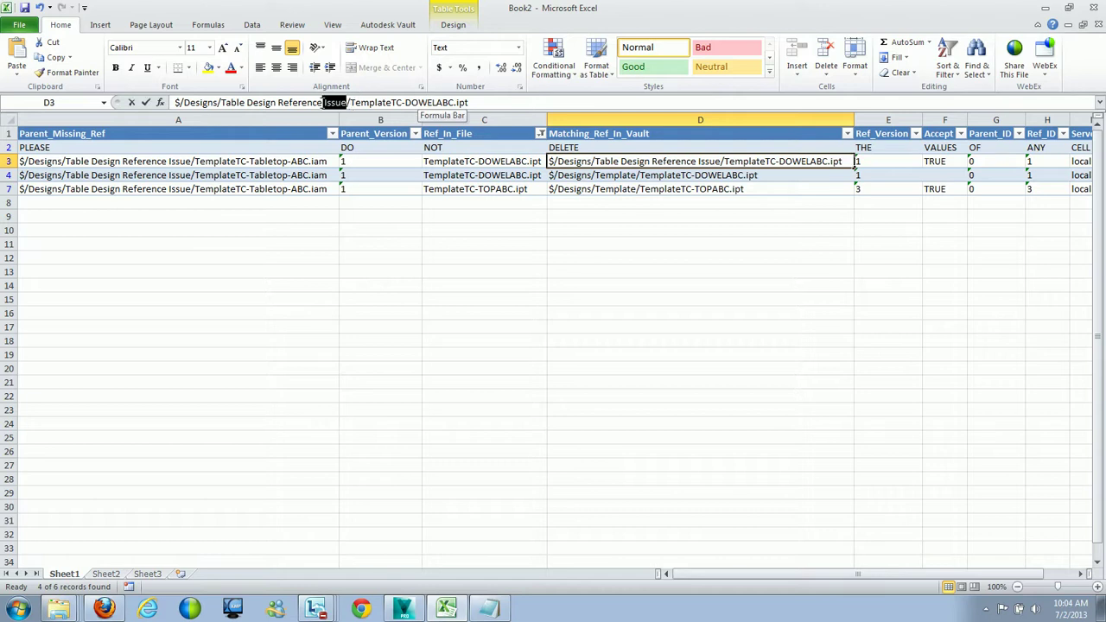
left_click_drag(343, 103, 173, 103)
key("ctrl+c")
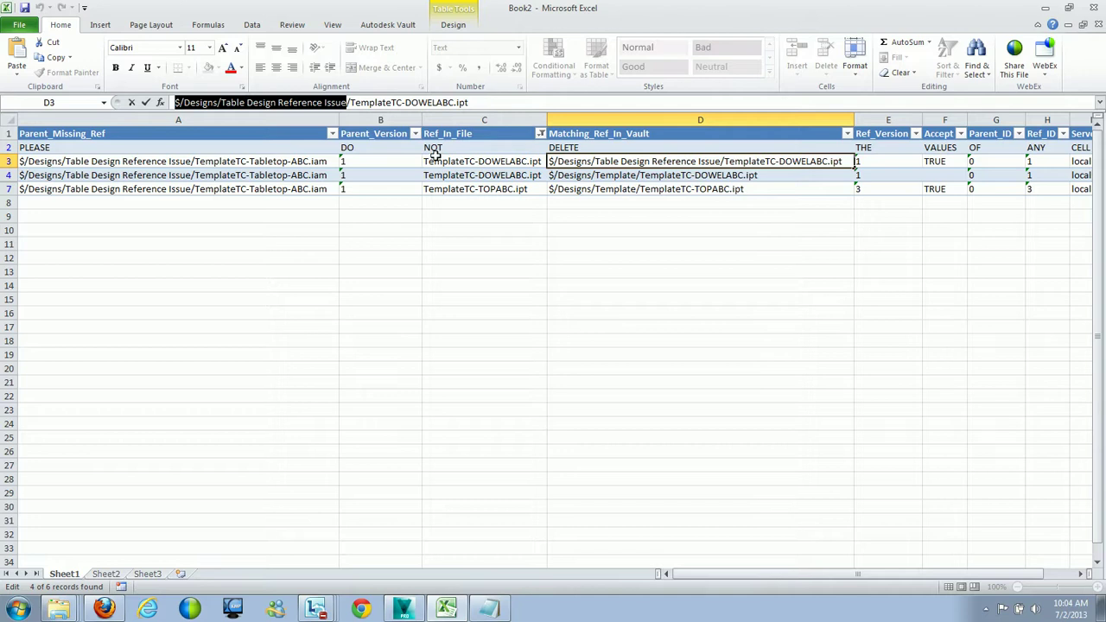
left_click(728, 192)
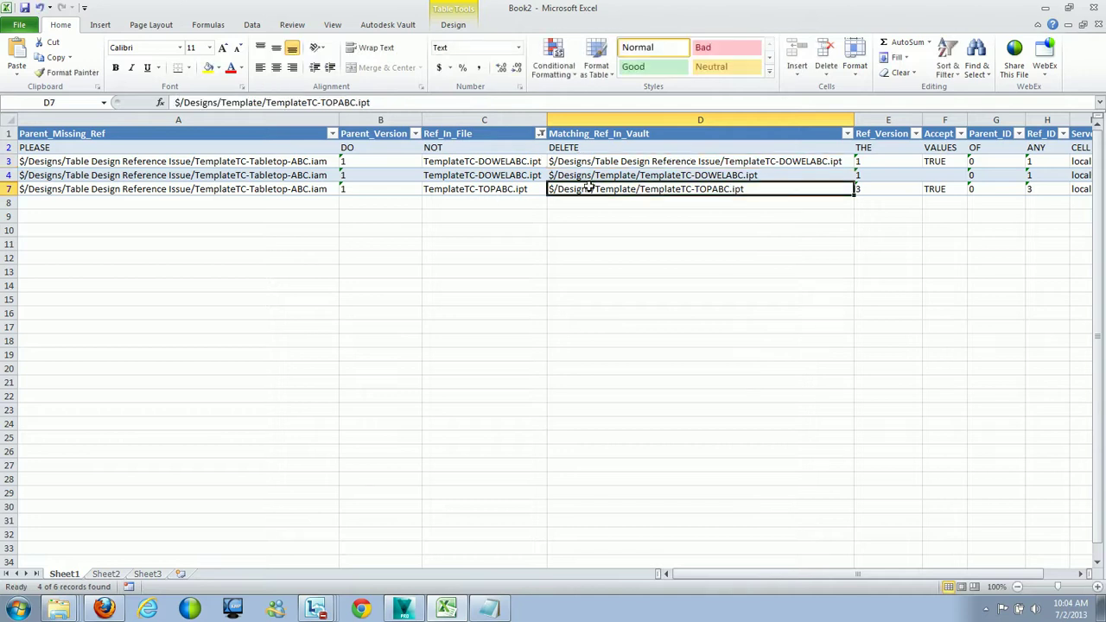
left_click(258, 102)
key("ctrl+shift+Left")
key("ctrl+shift+Left")
key("ctrl+shift+Left")
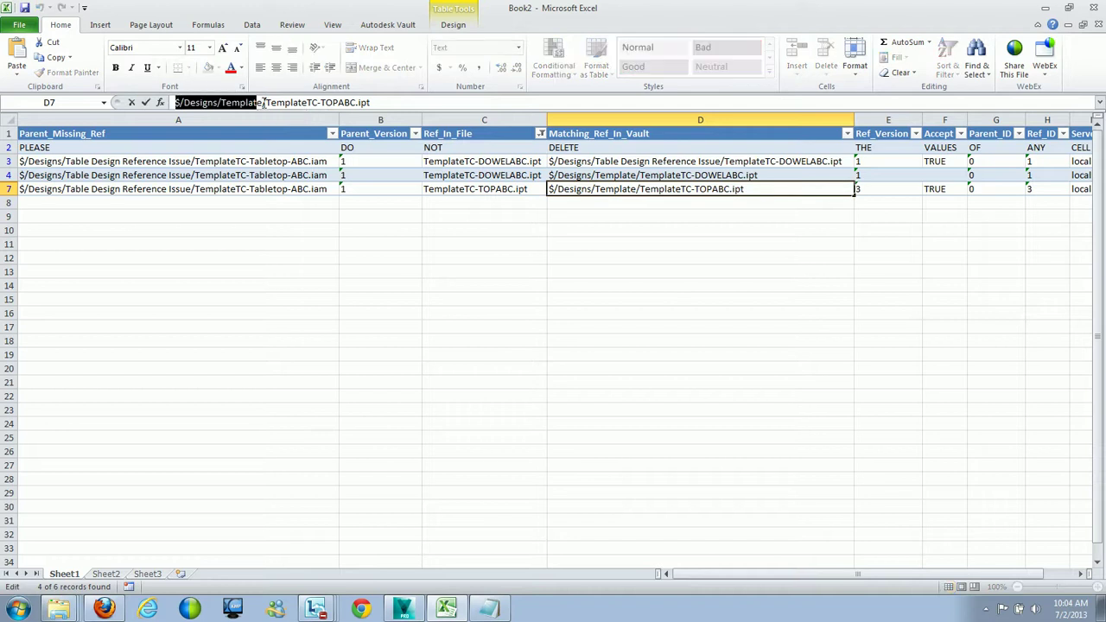
key("ctrl+v")
left_click(665, 254)
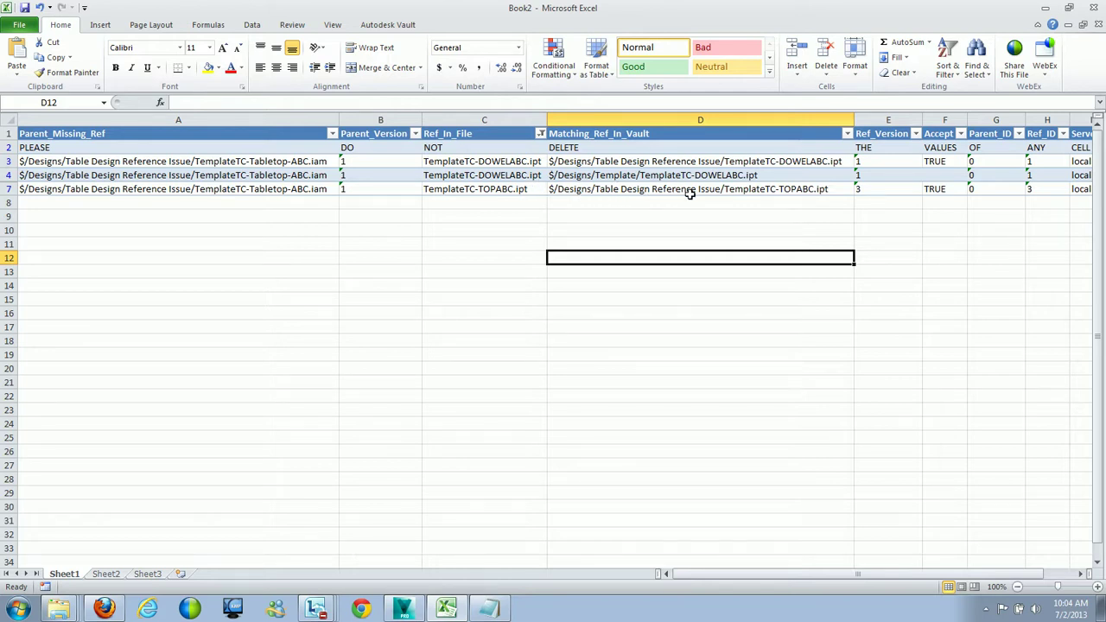
Include TemplateTC-LEGABC.ipt in the Ref_In_File filter so that all reference rows are shown
left_click(539, 134)
left_click(402, 294)
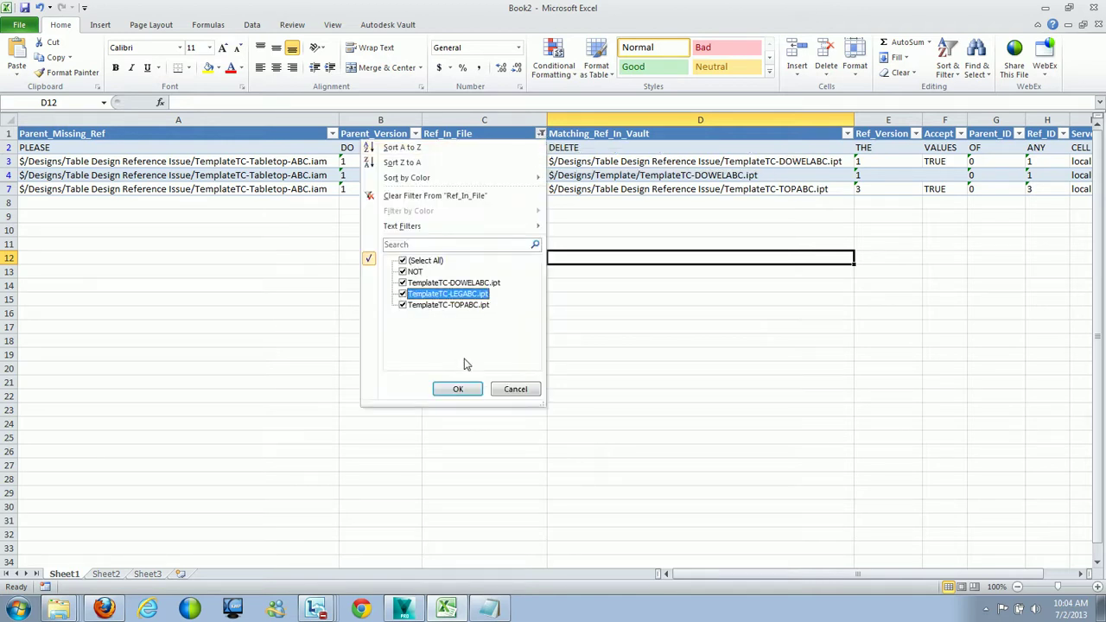
left_click(458, 389)
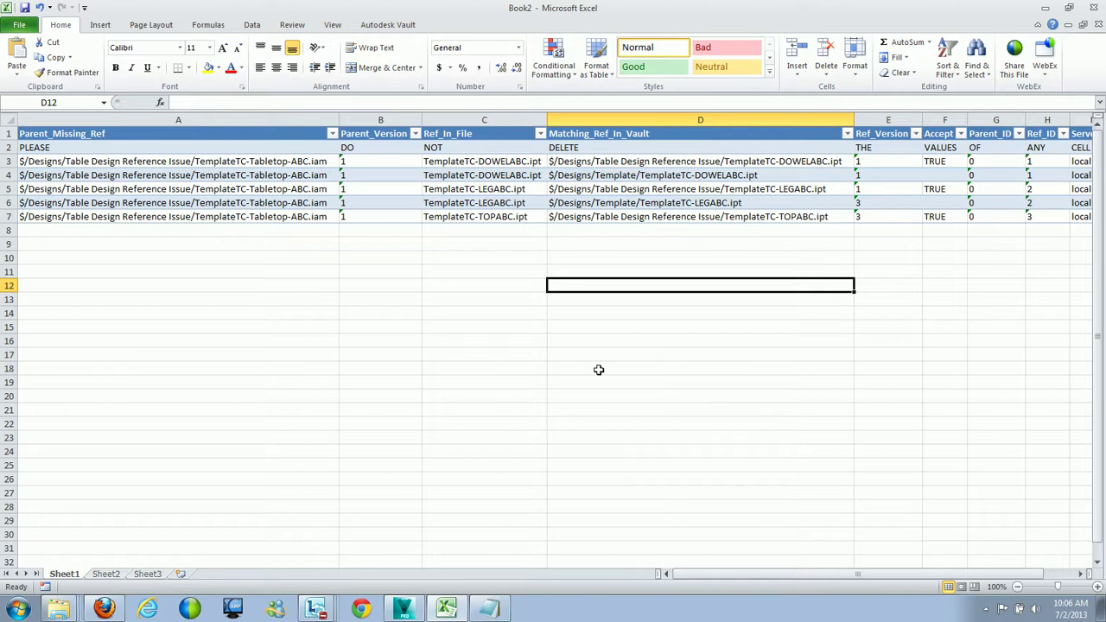
Save the workbook to the desktop as XML Data under the file name fixed
left_click(23, 7)
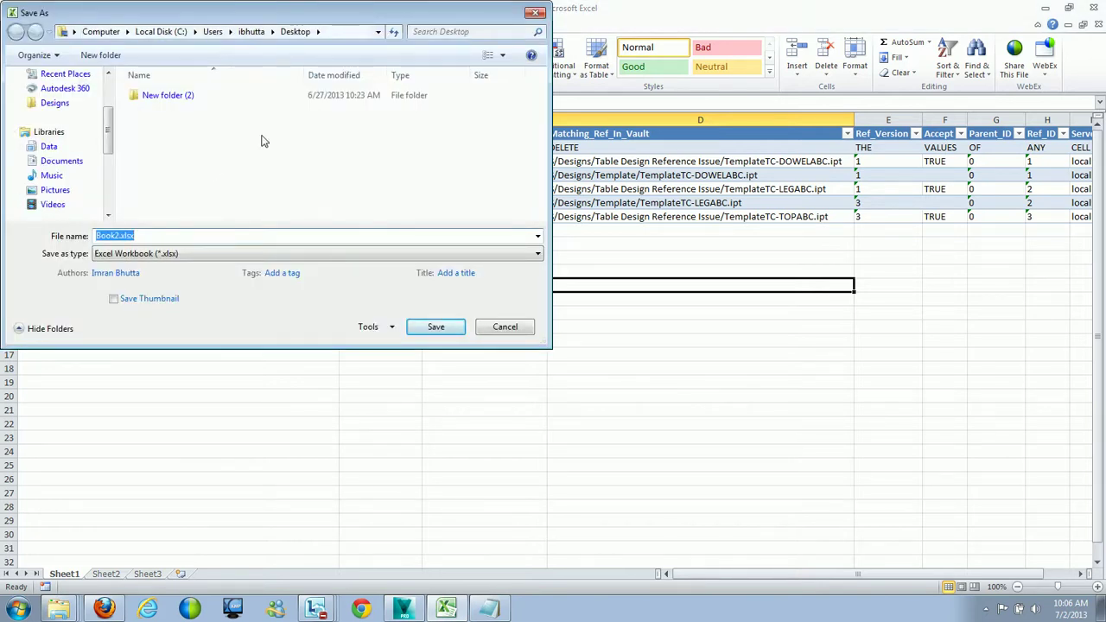
left_click(285, 254)
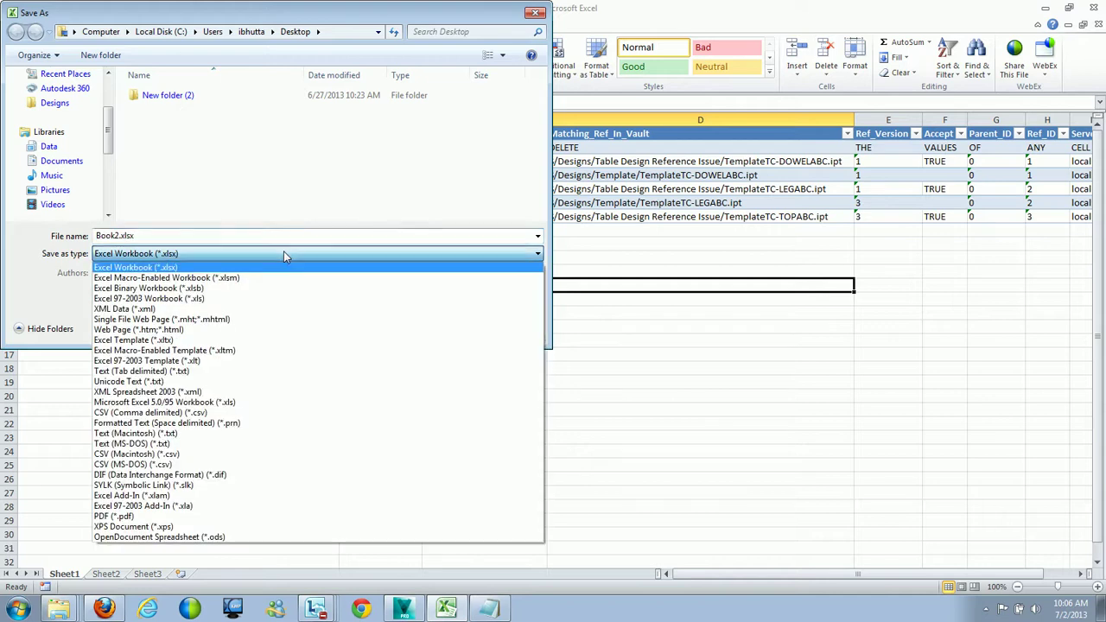
left_click(112, 311)
left_click(183, 236)
type("fixed")
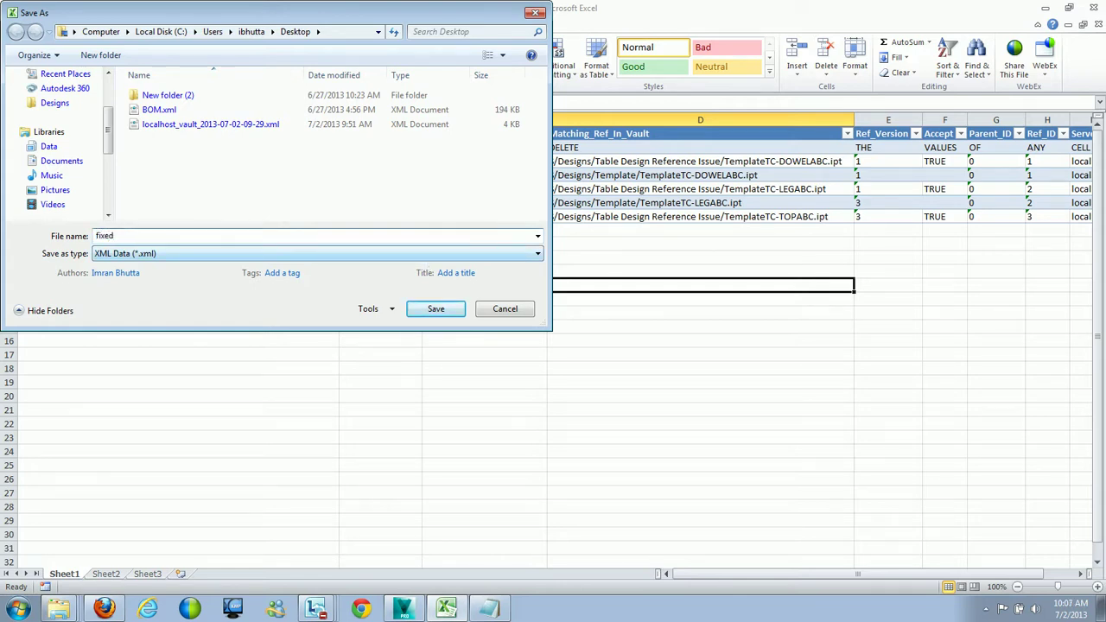
left_click(430, 308)
left_click(520, 339)
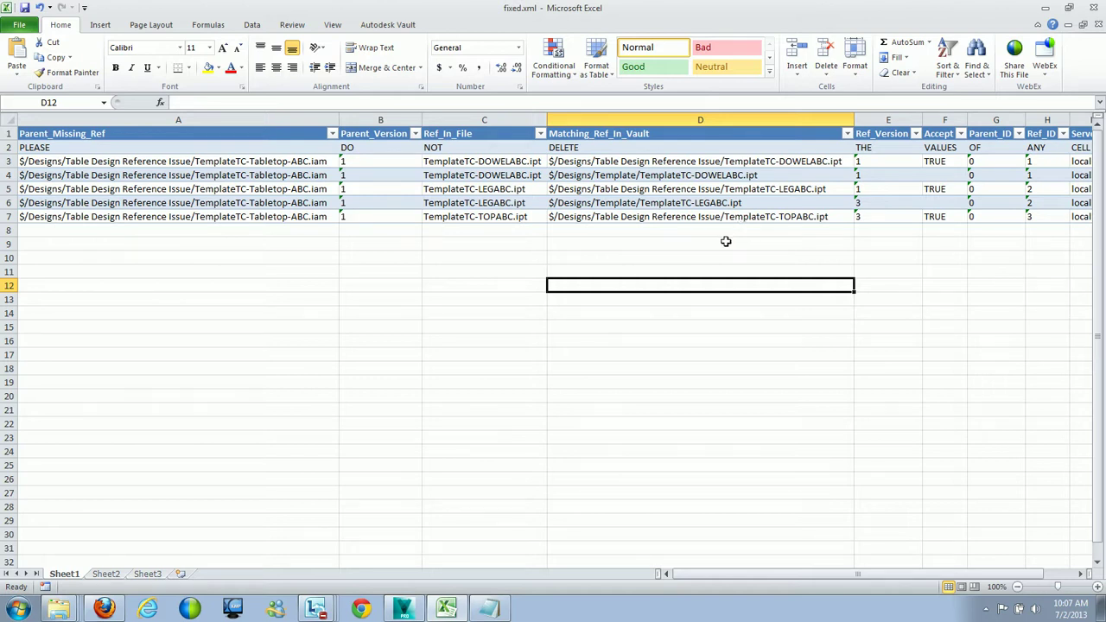
Enter ??? in cell D9 below the Matching_Ref_In_Vault entries
left_click(565, 243)
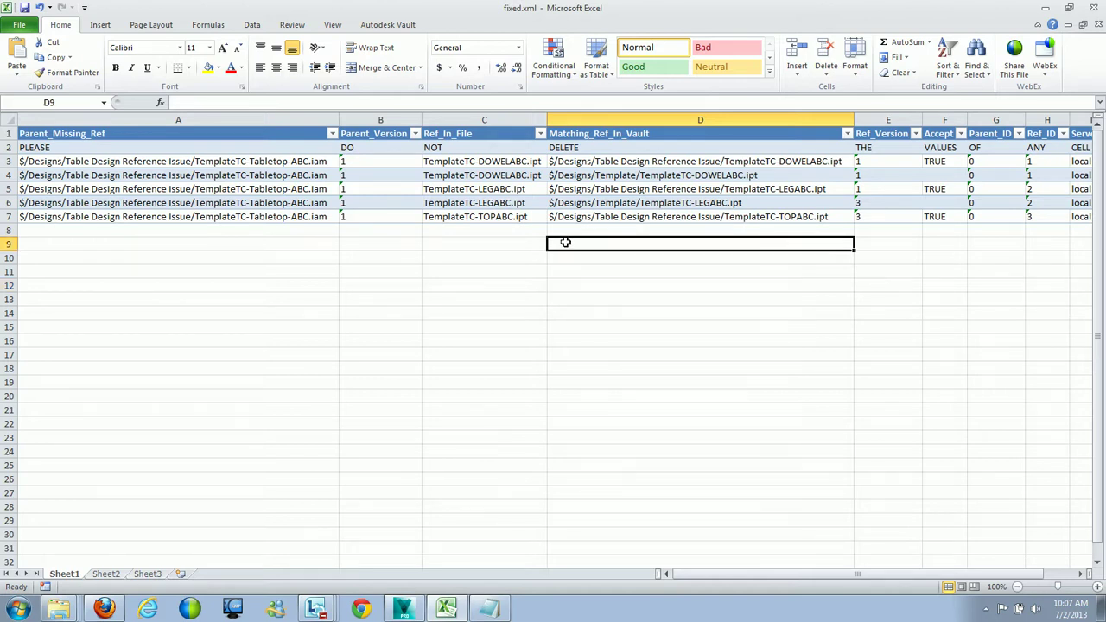
type("??")
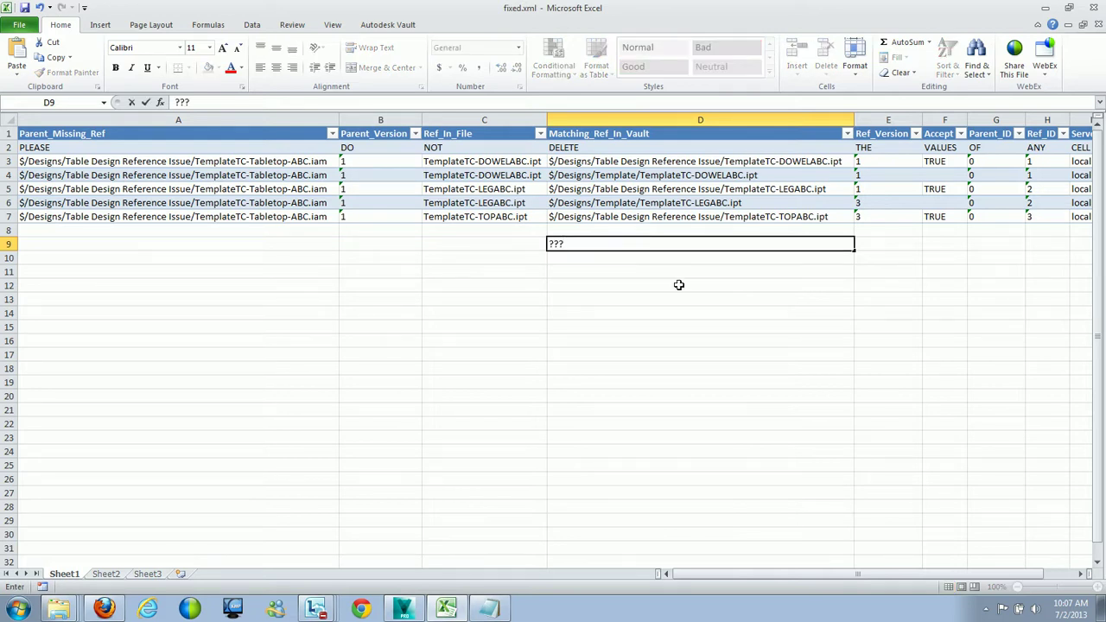
Check the Table Design Reference Issue folder in Vault Professional and close the fixed.xml workbook
left_click(417, 609)
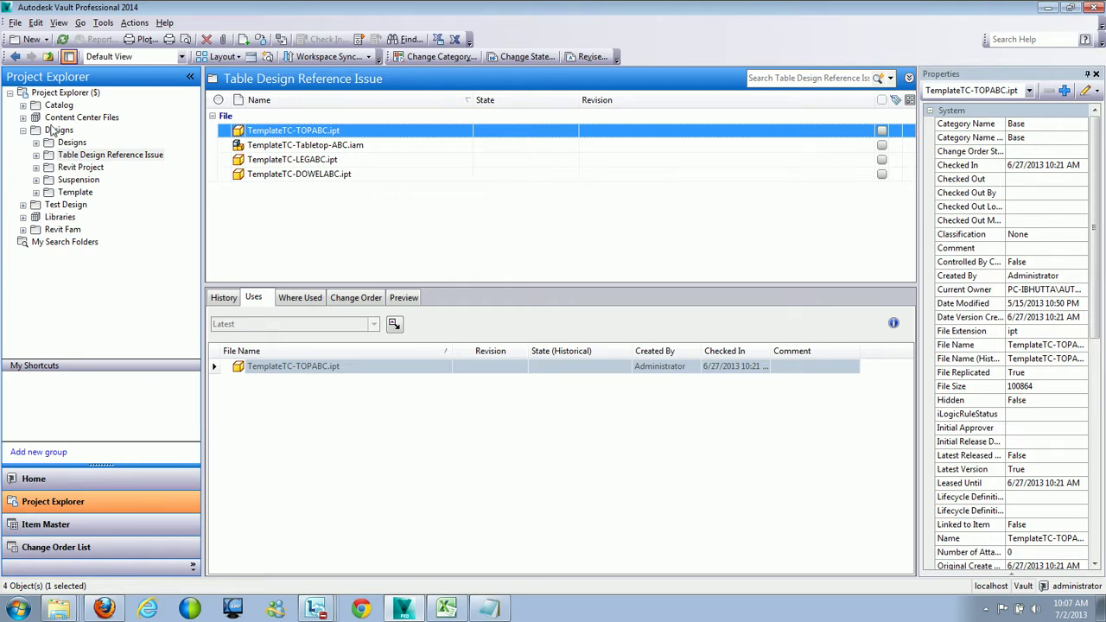
left_click(38, 163)
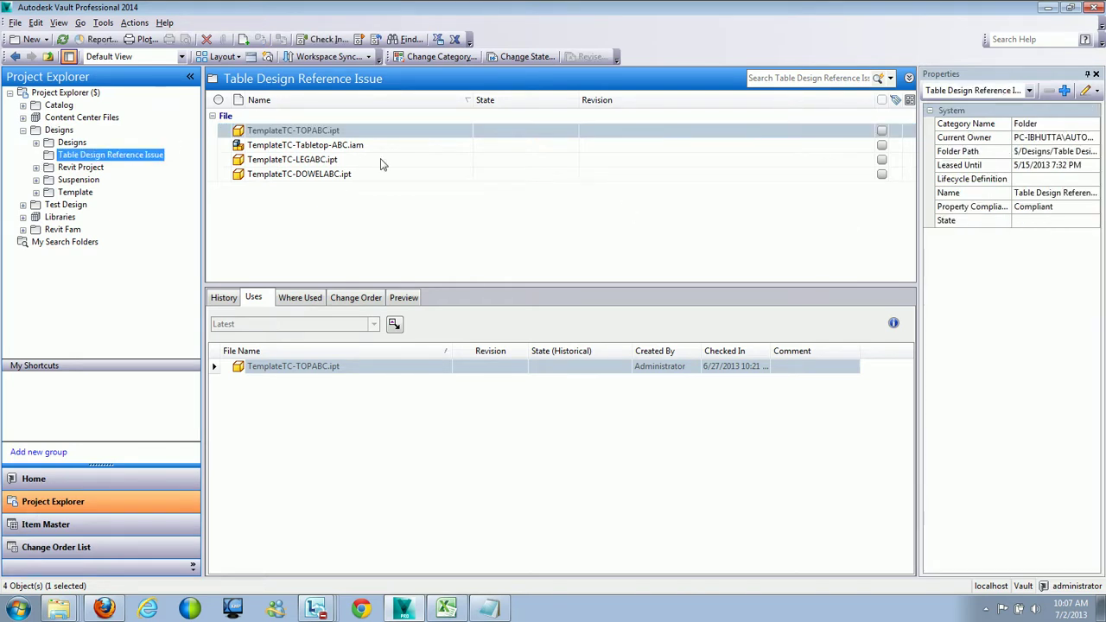
left_click(1047, 10)
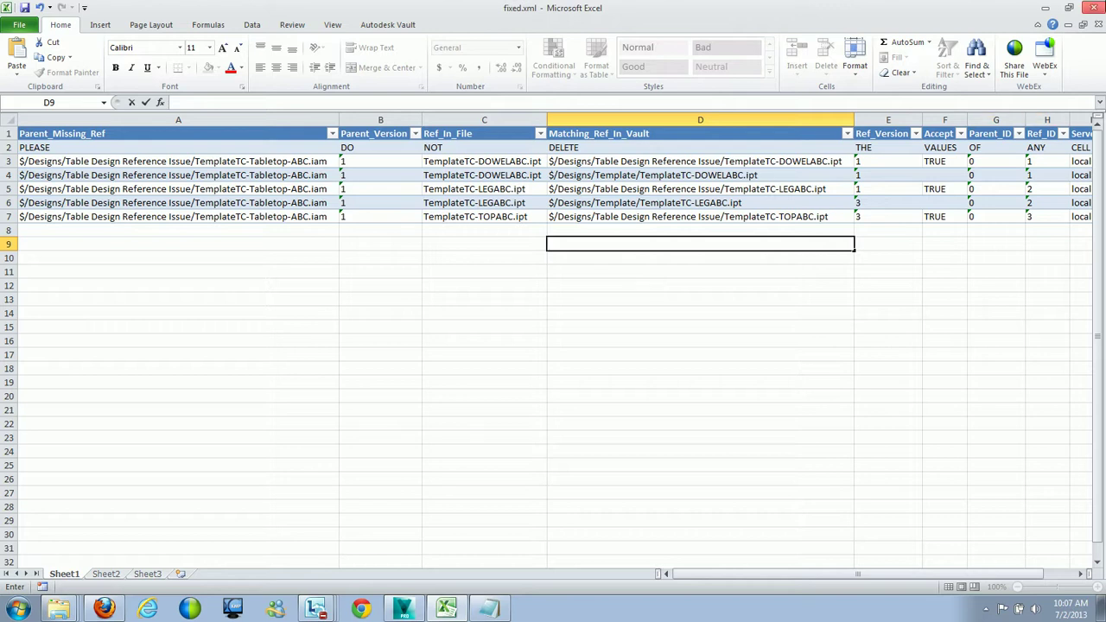
left_click(1098, 8)
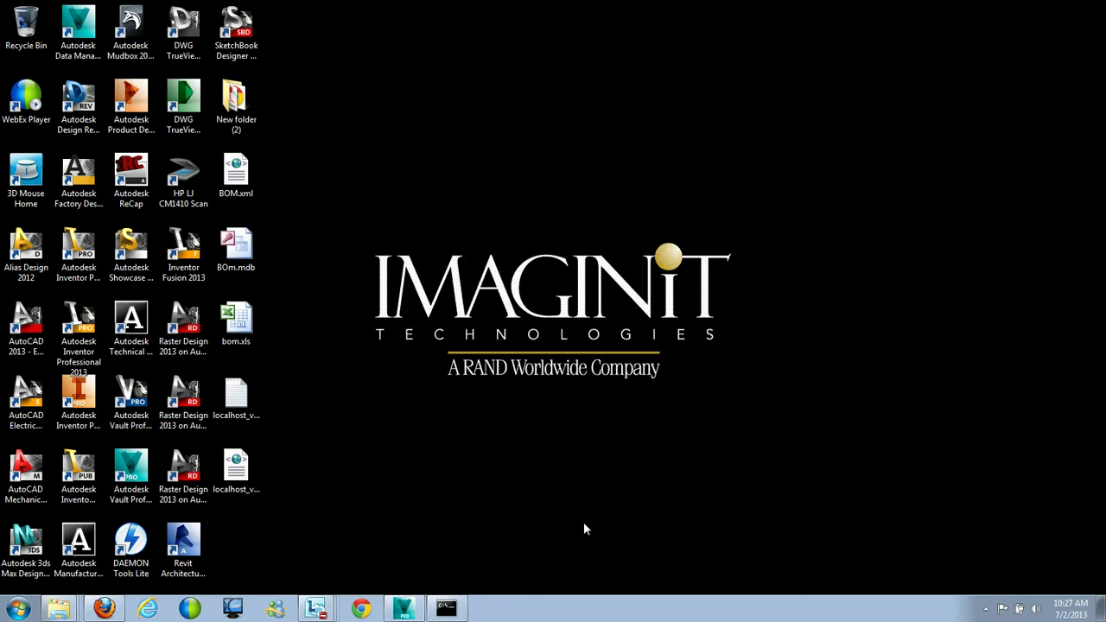
Show the prepared import command in Command Prompt, and switch to the Windows Explorer window with the C: drive folder
mouse_move(448, 609)
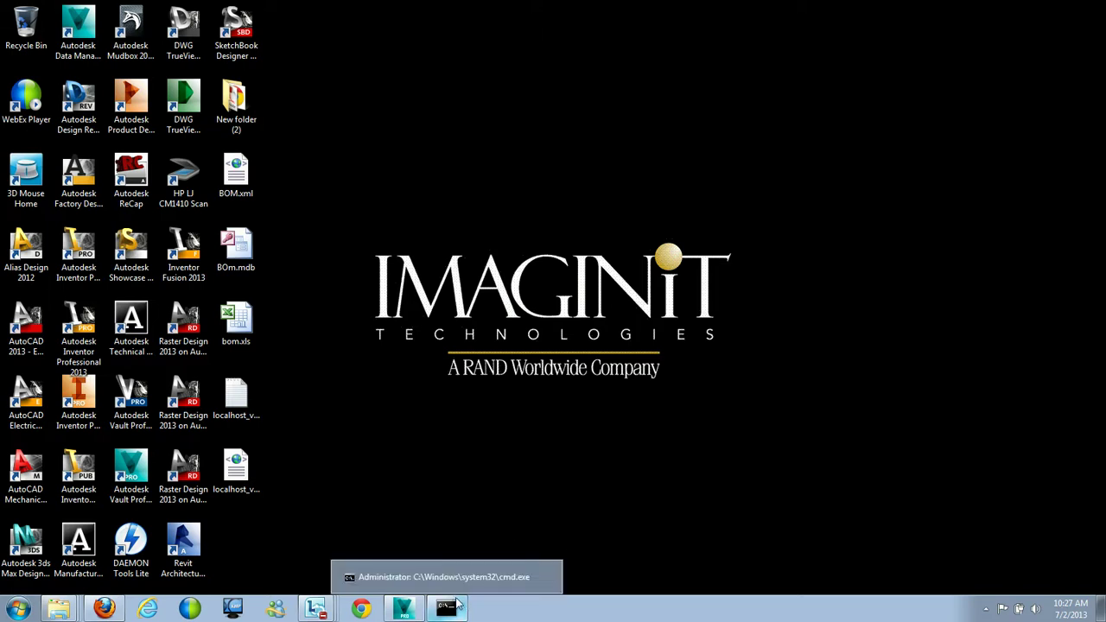
left_click(447, 609)
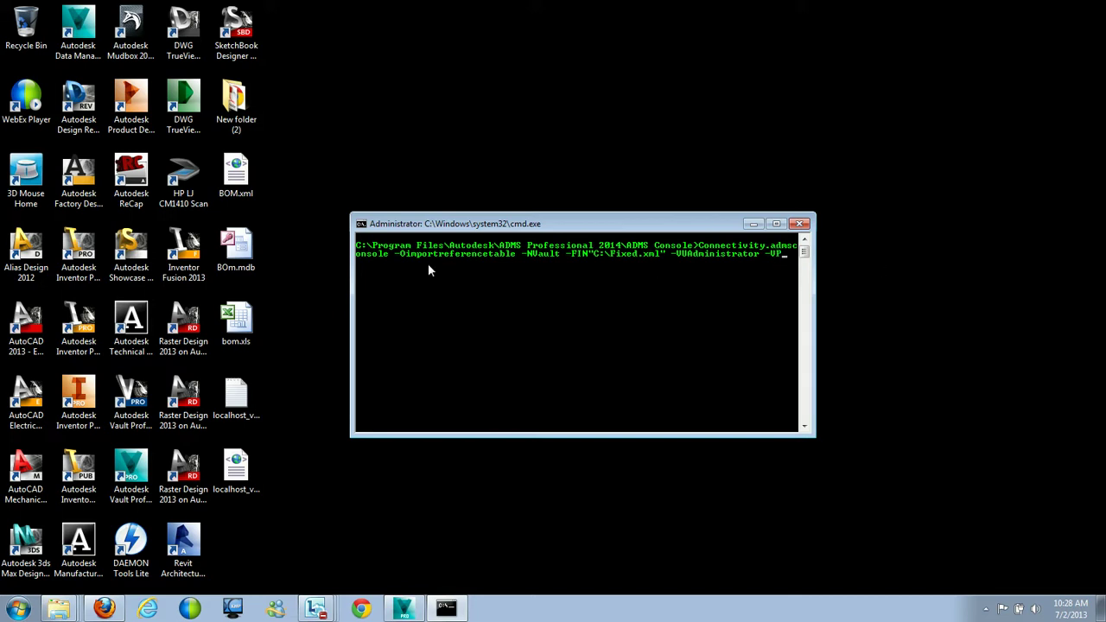
left_click(35, 610)
left_click(58, 608)
left_click(72, 540)
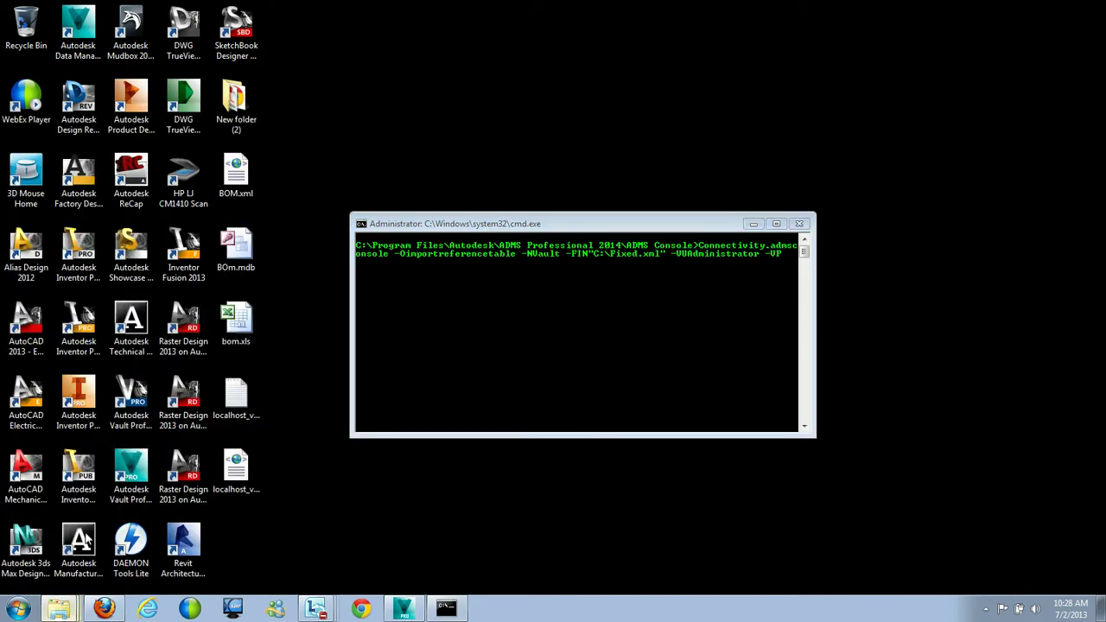
left_click(511, 138)
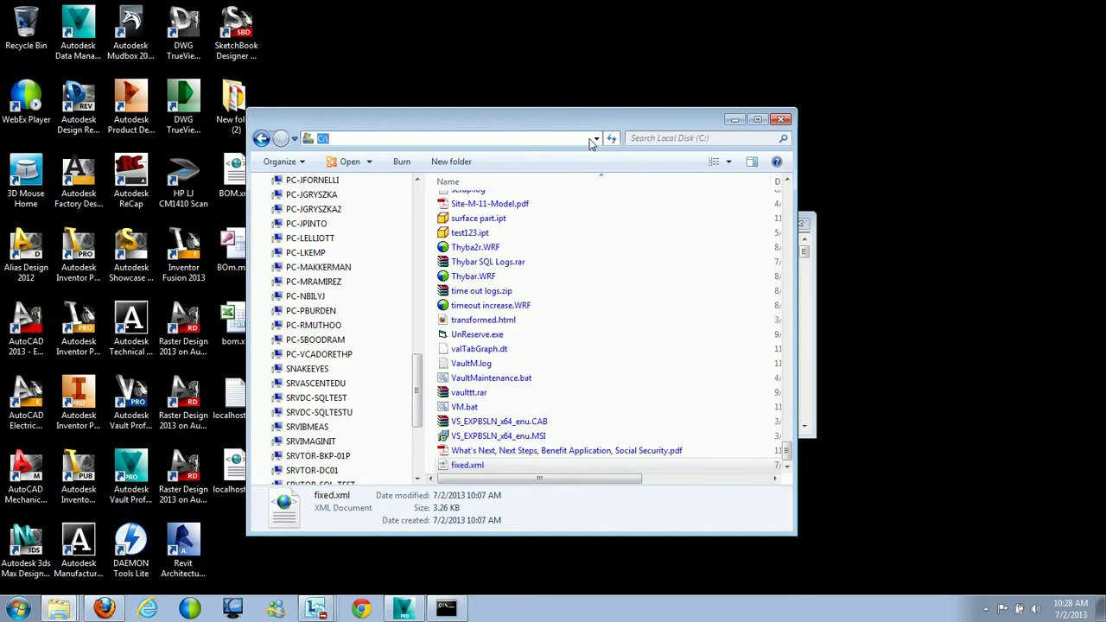
left_click(595, 138)
scroll(362, 200, "up", 2)
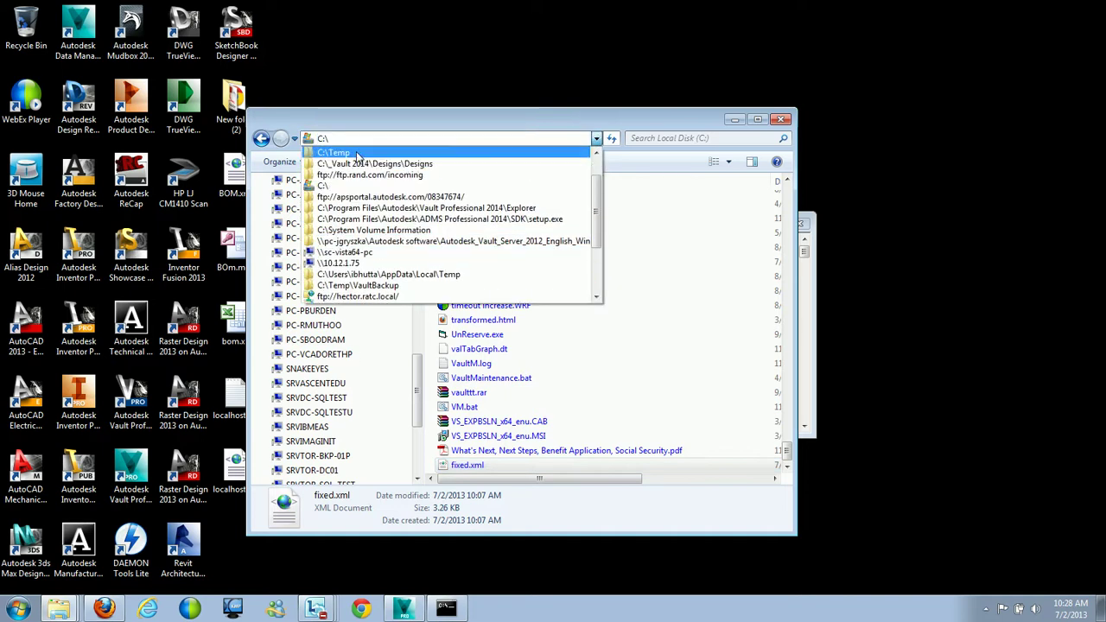
key("Escape")
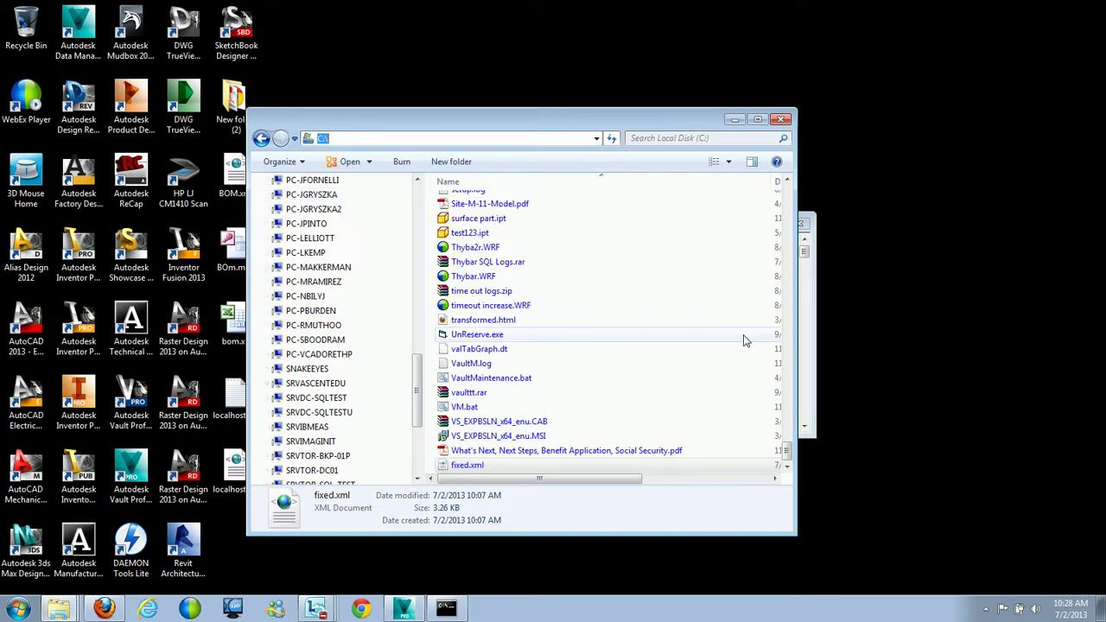
left_click_drag(786, 458, 783, 192)
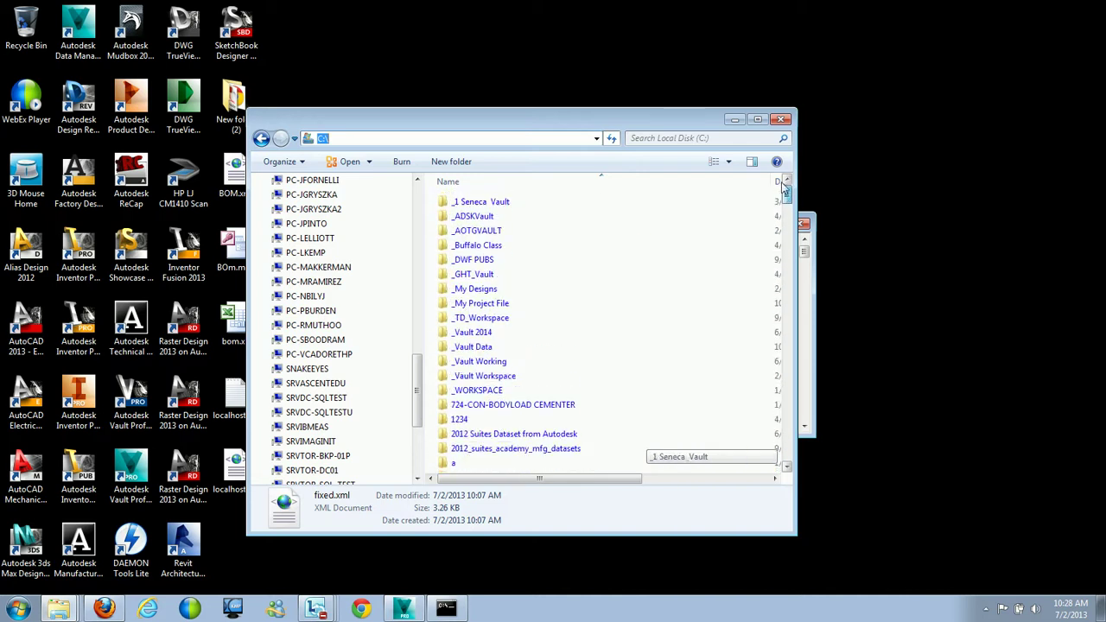
Browse to C:\Program Files\Autodesk\ADMS Professional 2014\ADMS Console in Windows Explorer and select Connectivity.ADMSConsole.exe
left_click(387, 138)
type("Program")
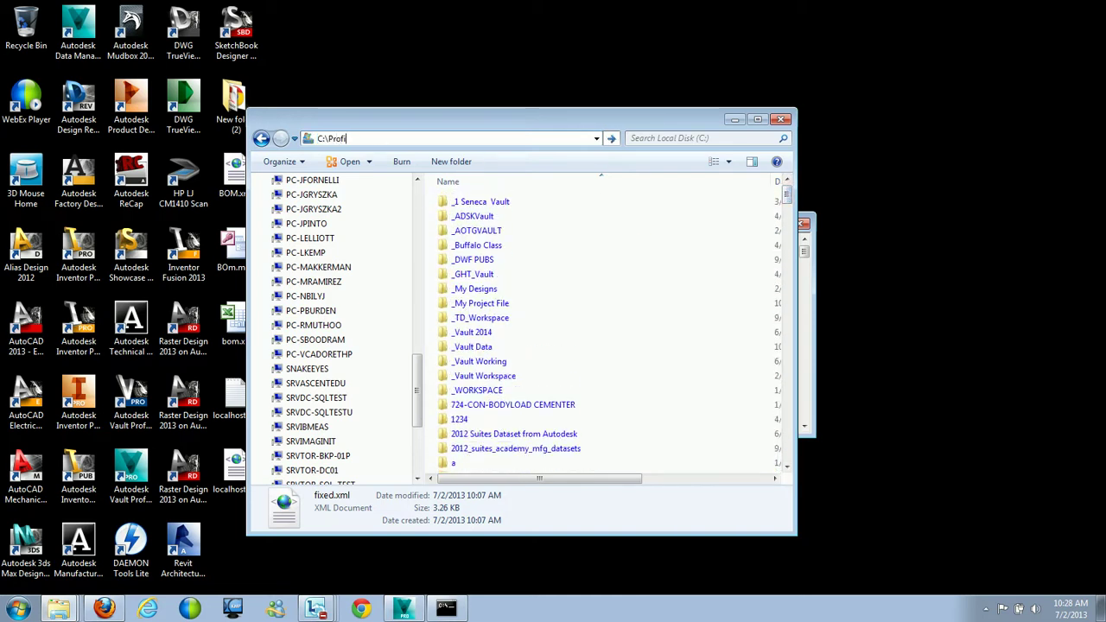
type(" Files")
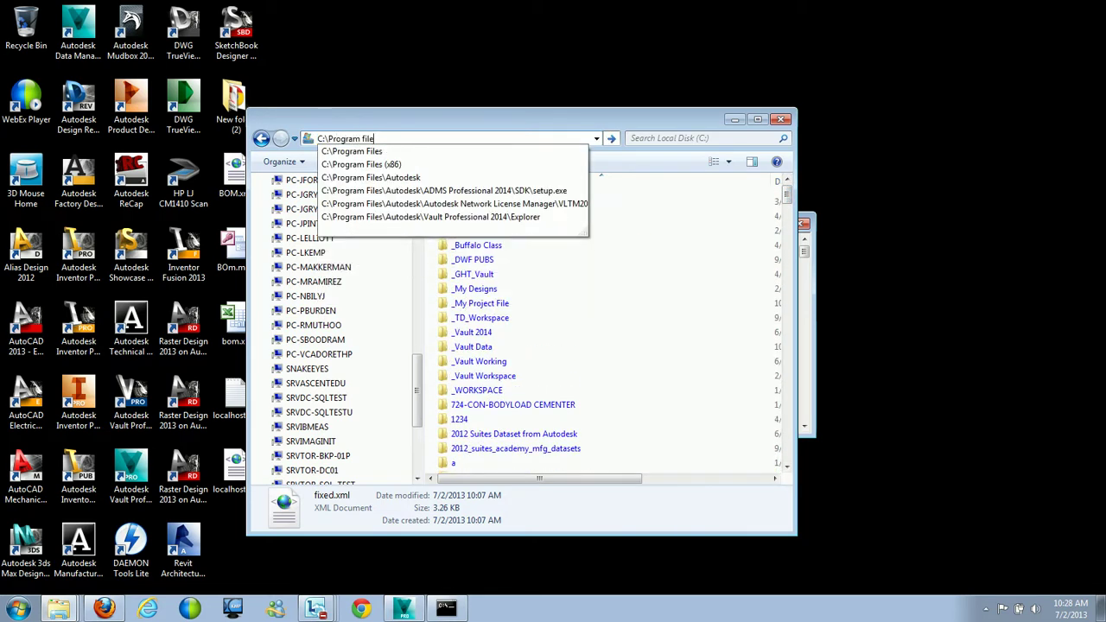
key("Return")
double_click(515, 218)
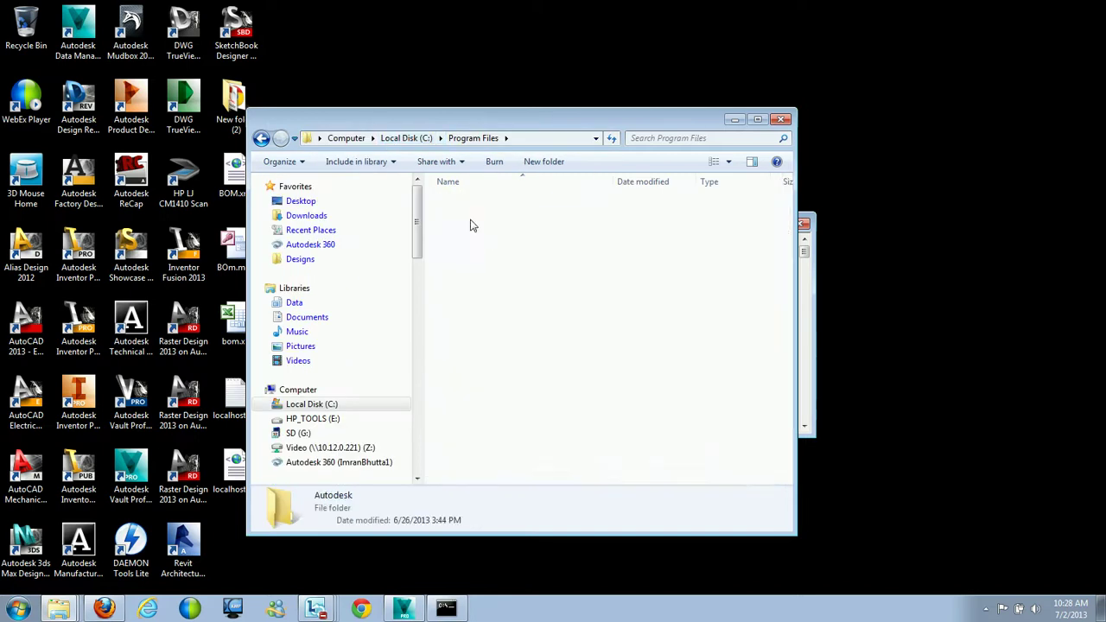
double_click(495, 260)
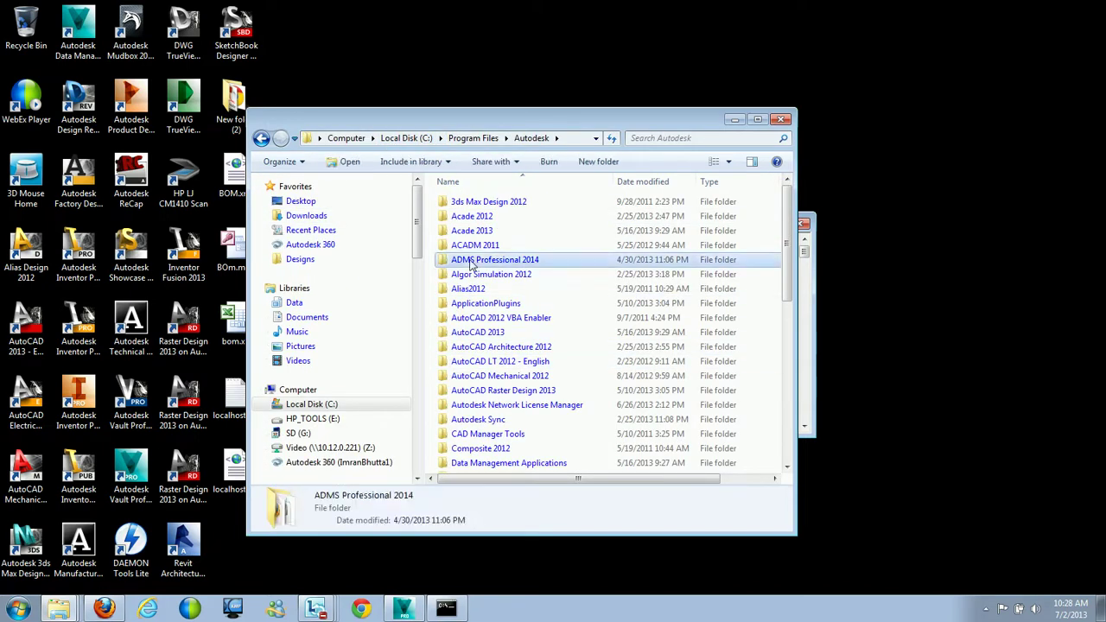
double_click(503, 203)
scroll(509, 406, "down", 5)
left_click(474, 336)
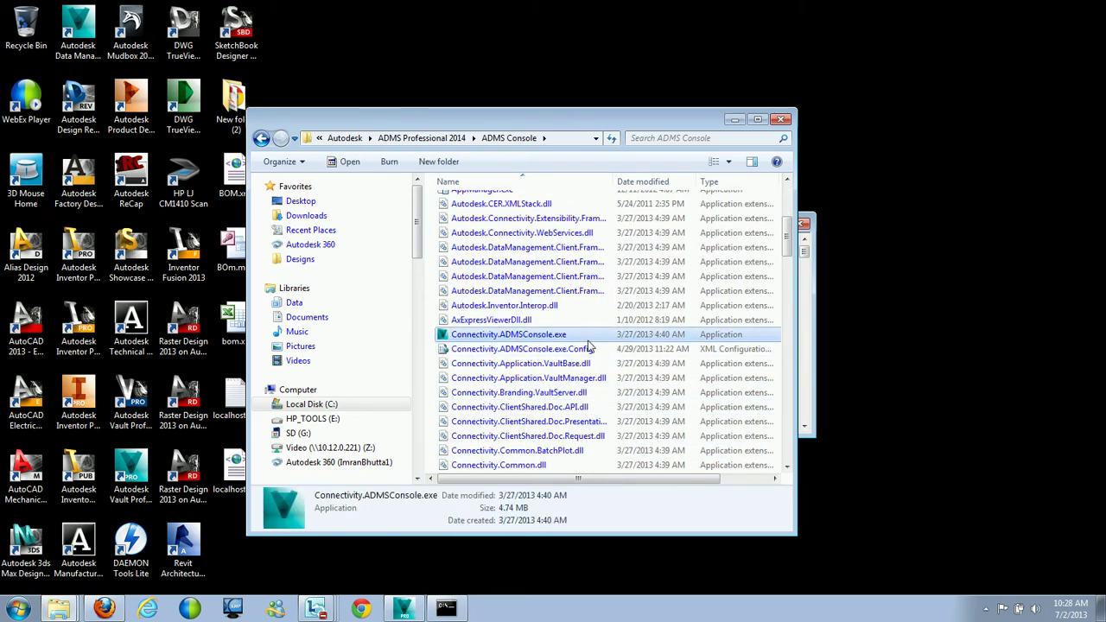
Switch to Command Prompt and run Connectivity.admsconsole -Oimportreferencetable -NVault -FIN"C:\Fixed.xml" -VUAdministrator -VP, and dismiss the resulting dialog
left_click(815, 341)
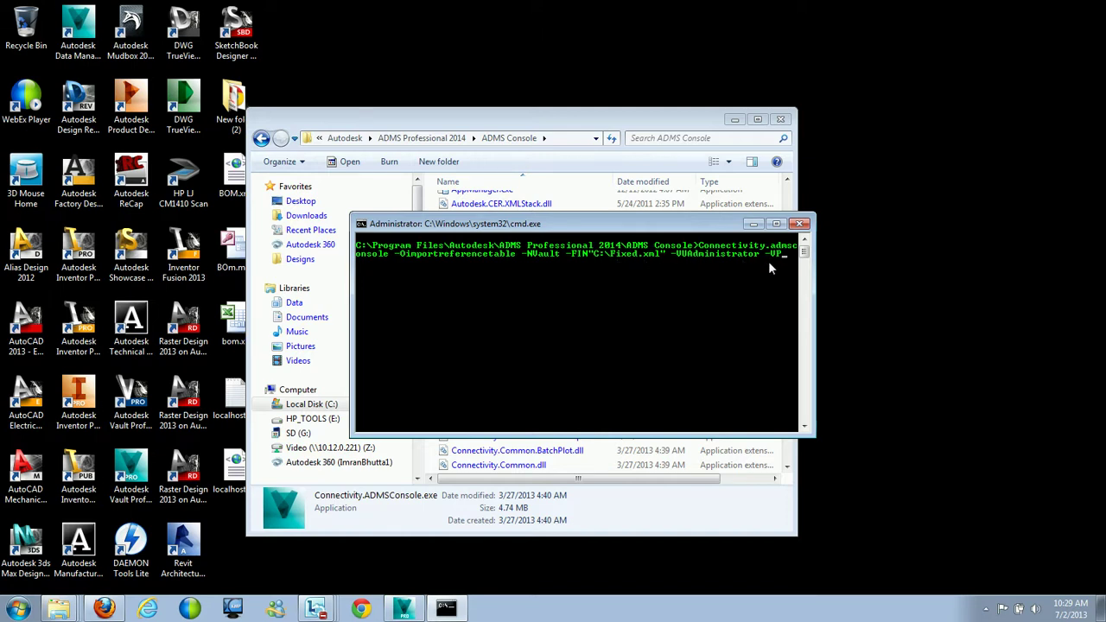
key("Return")
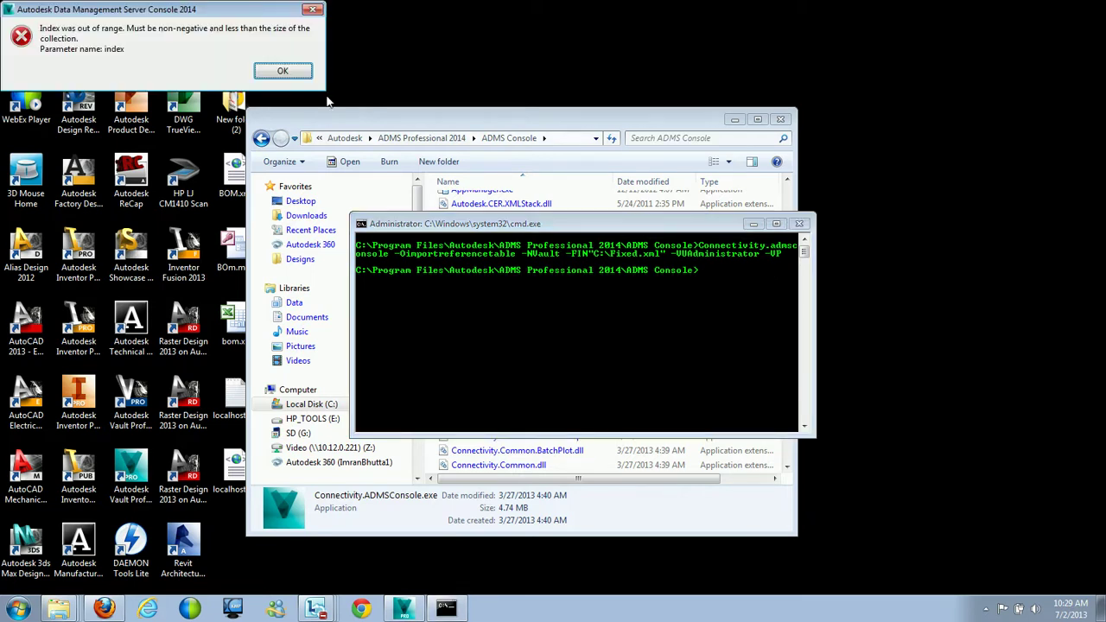
left_click(283, 72)
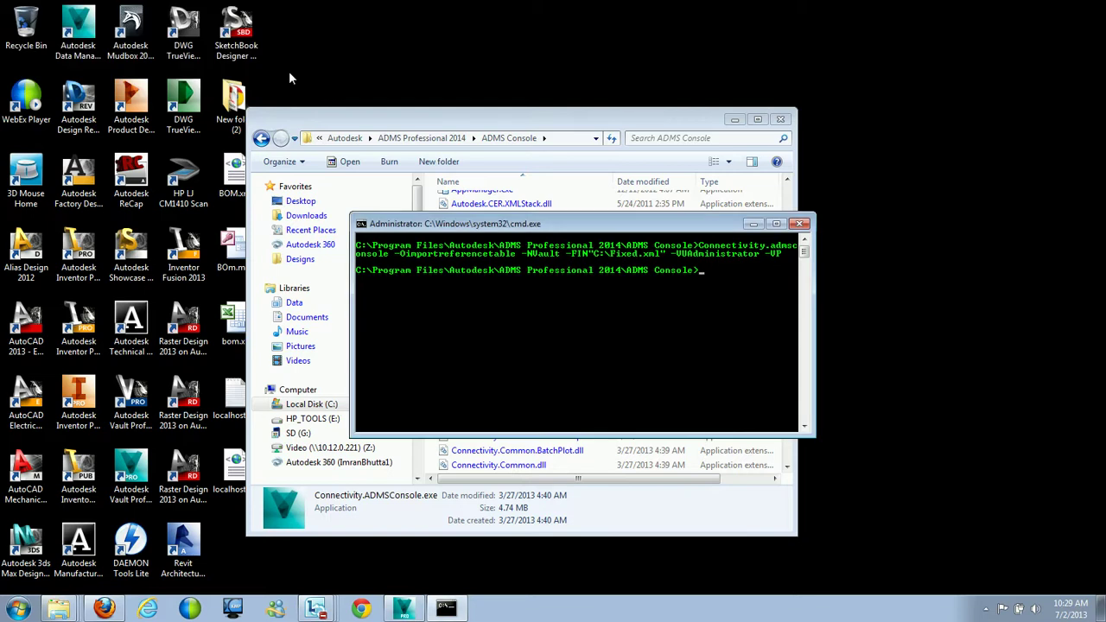